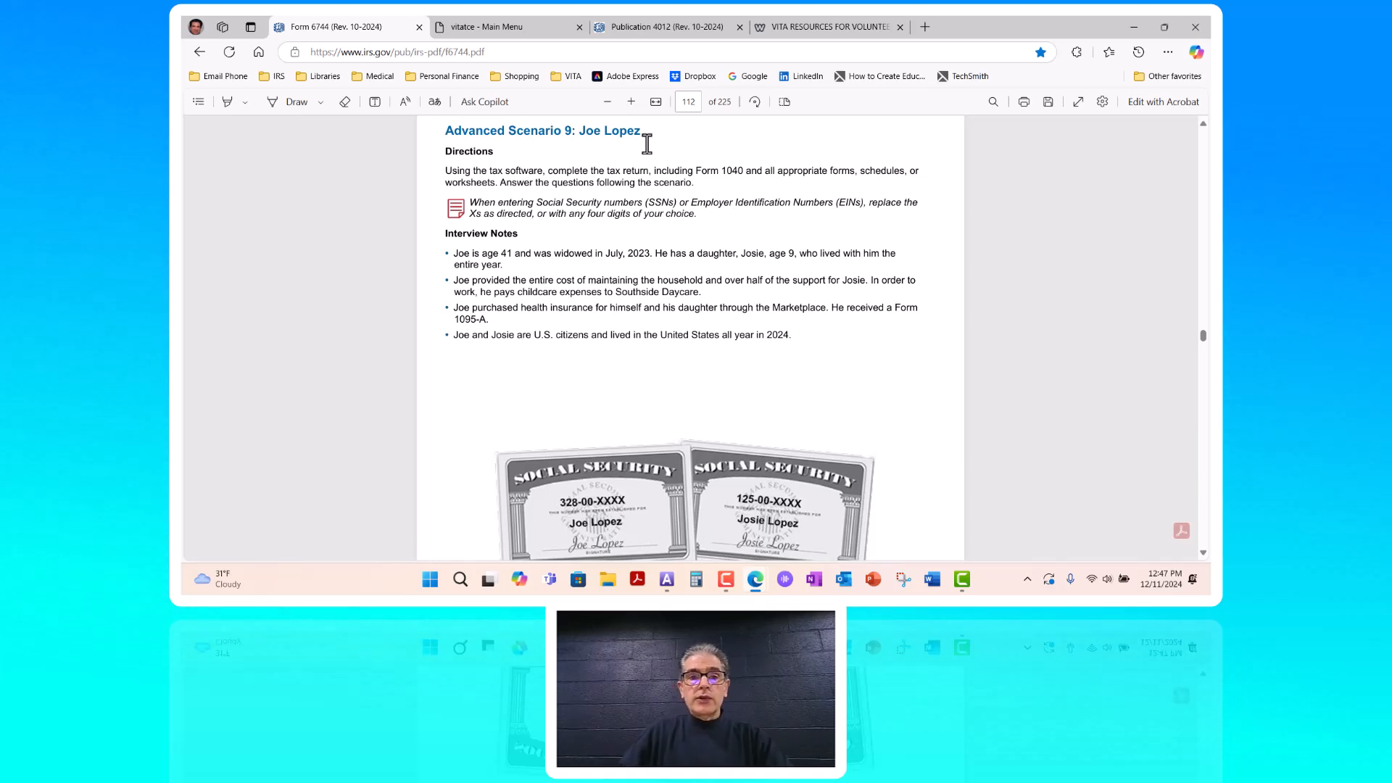
Switch to the TaxSlayer Practice Lab and open the Advanced Scenario 9 taxpayer's in-progress 2024 return from the client list
left_click(496, 31)
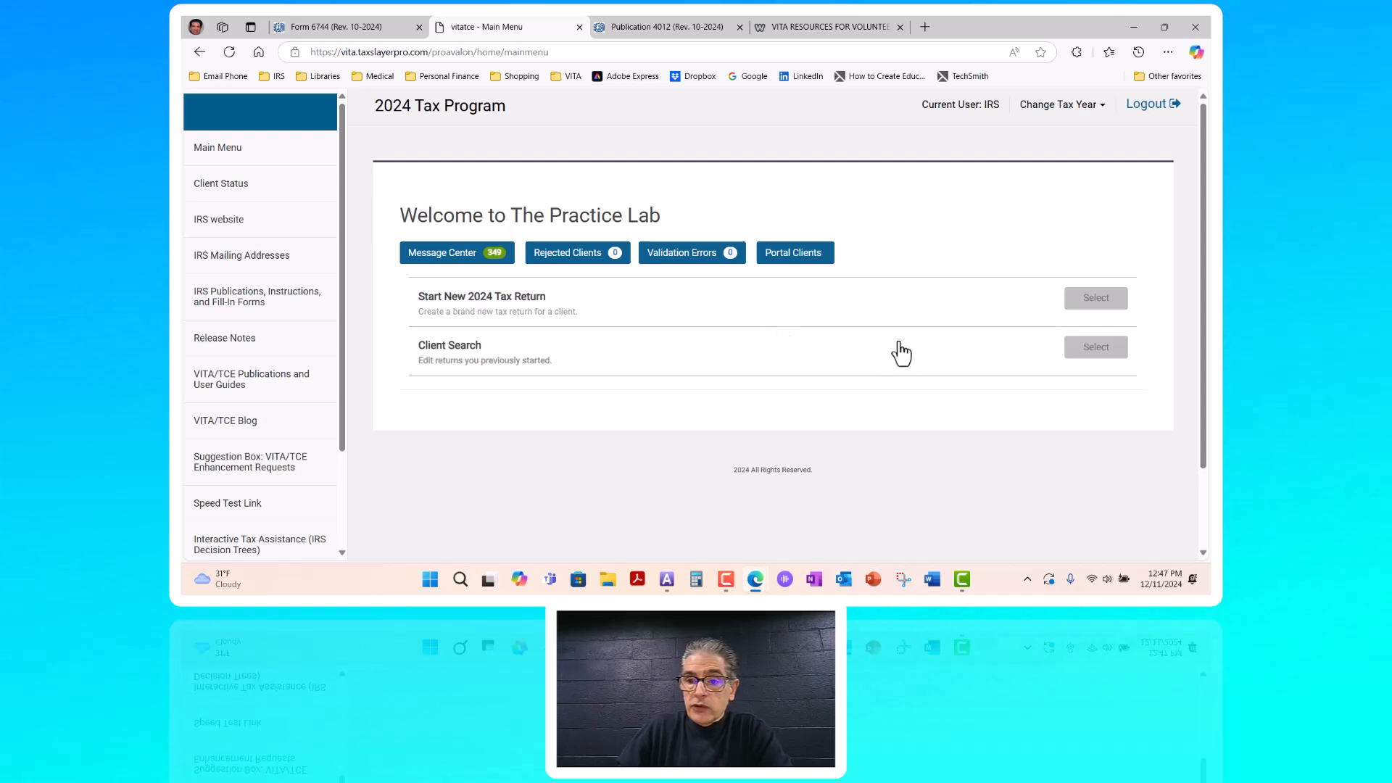
left_click(1091, 306)
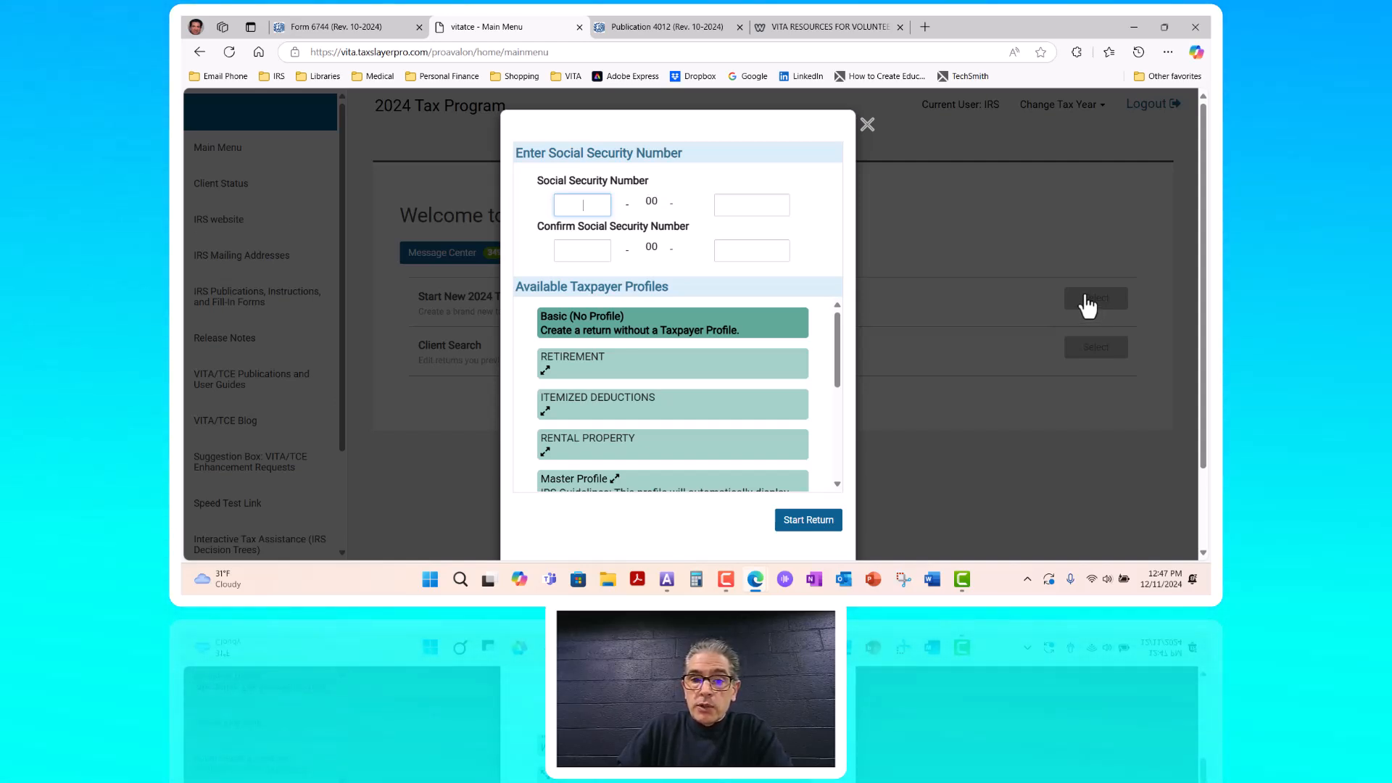
left_click(867, 125)
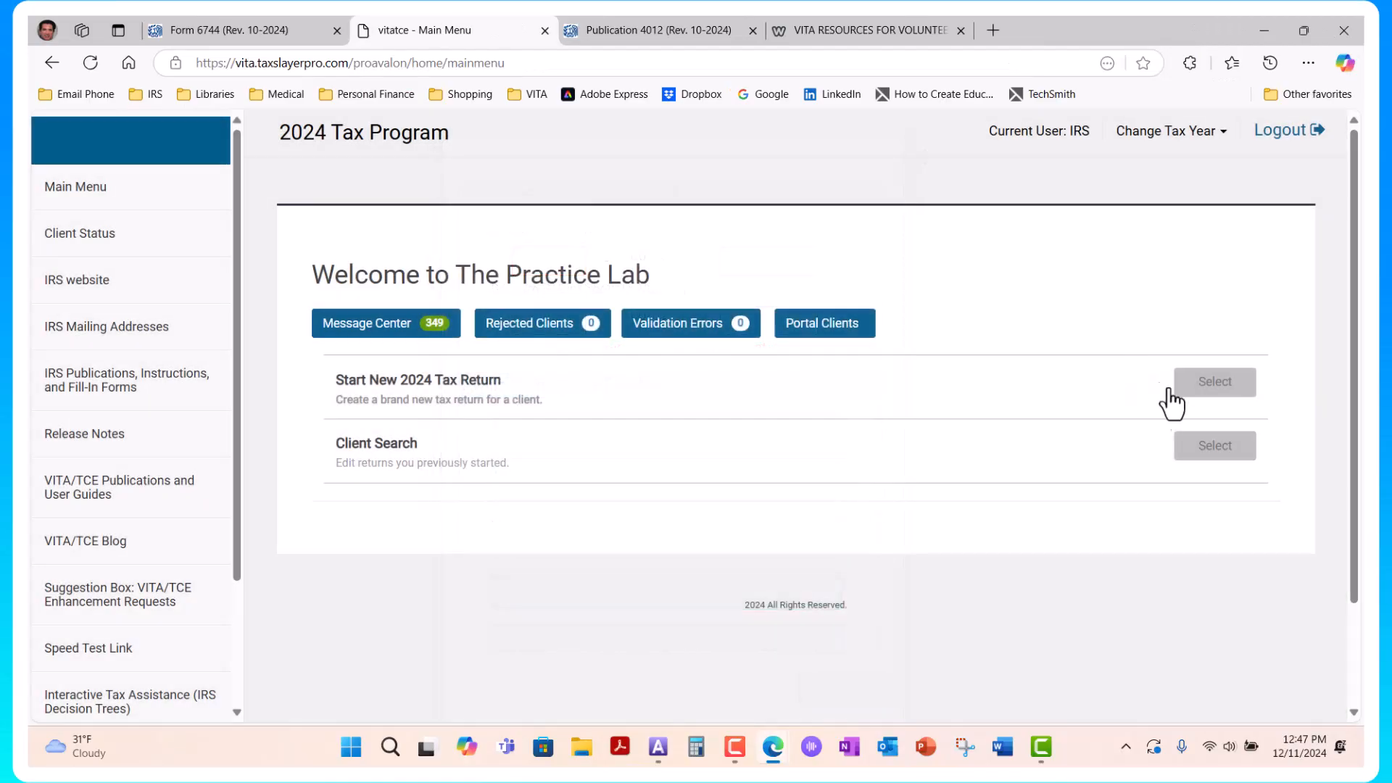
left_click(1203, 446)
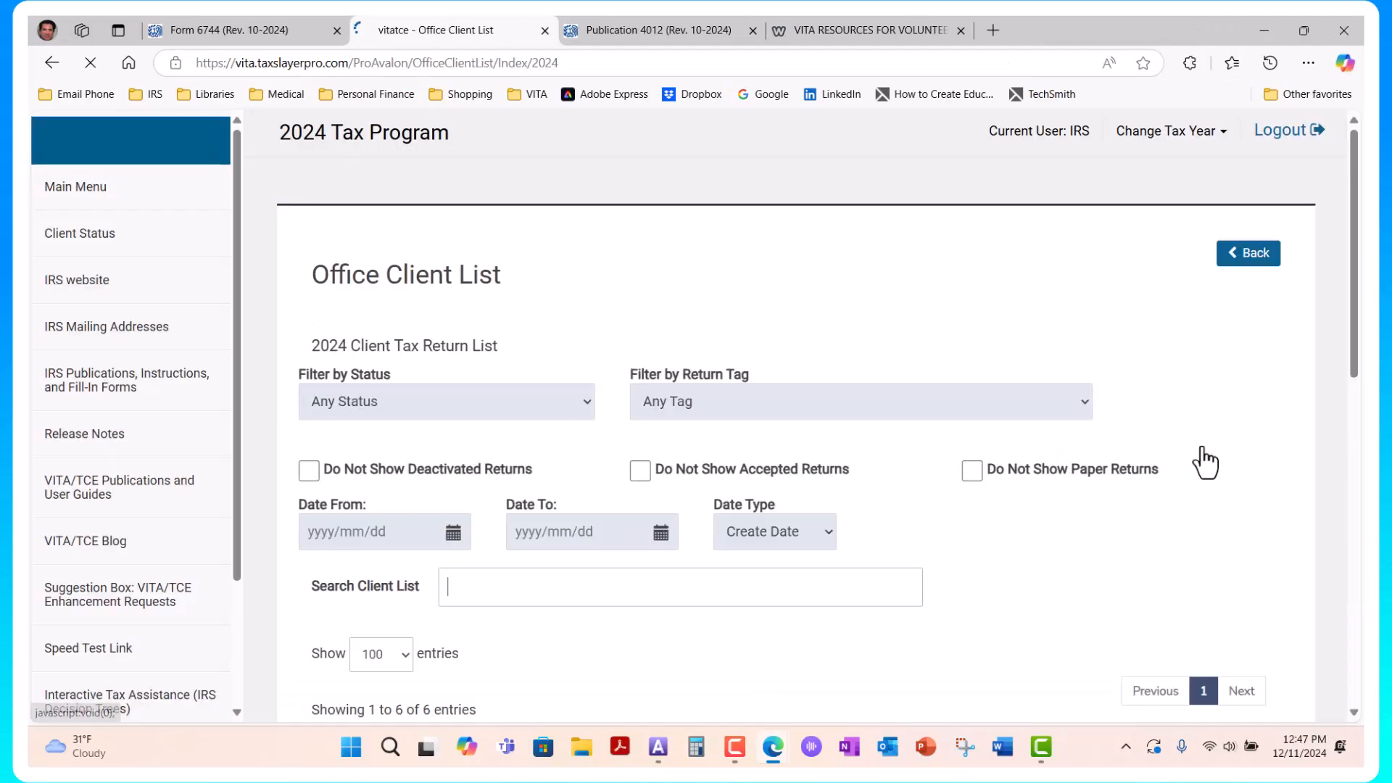
scroll(1012, 502, "down", 5)
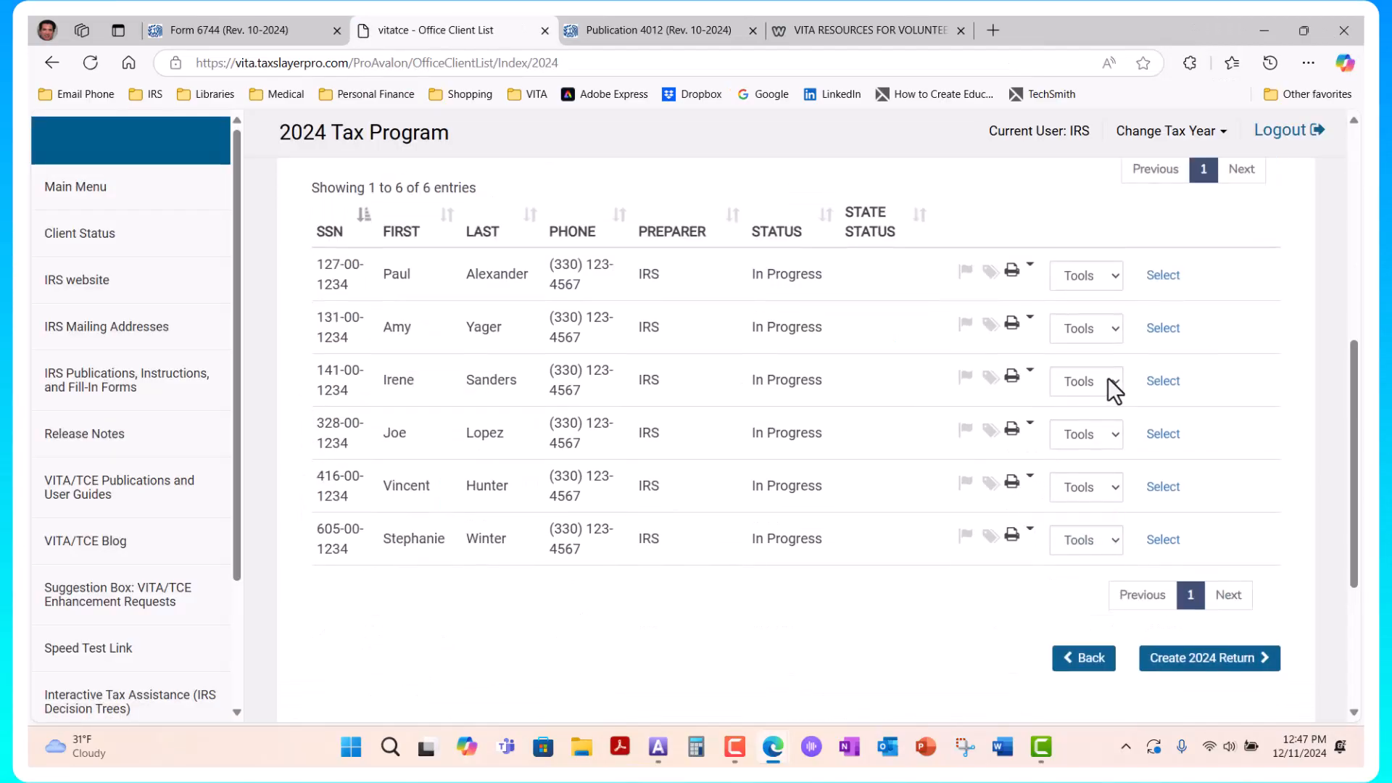
left_click(1165, 435)
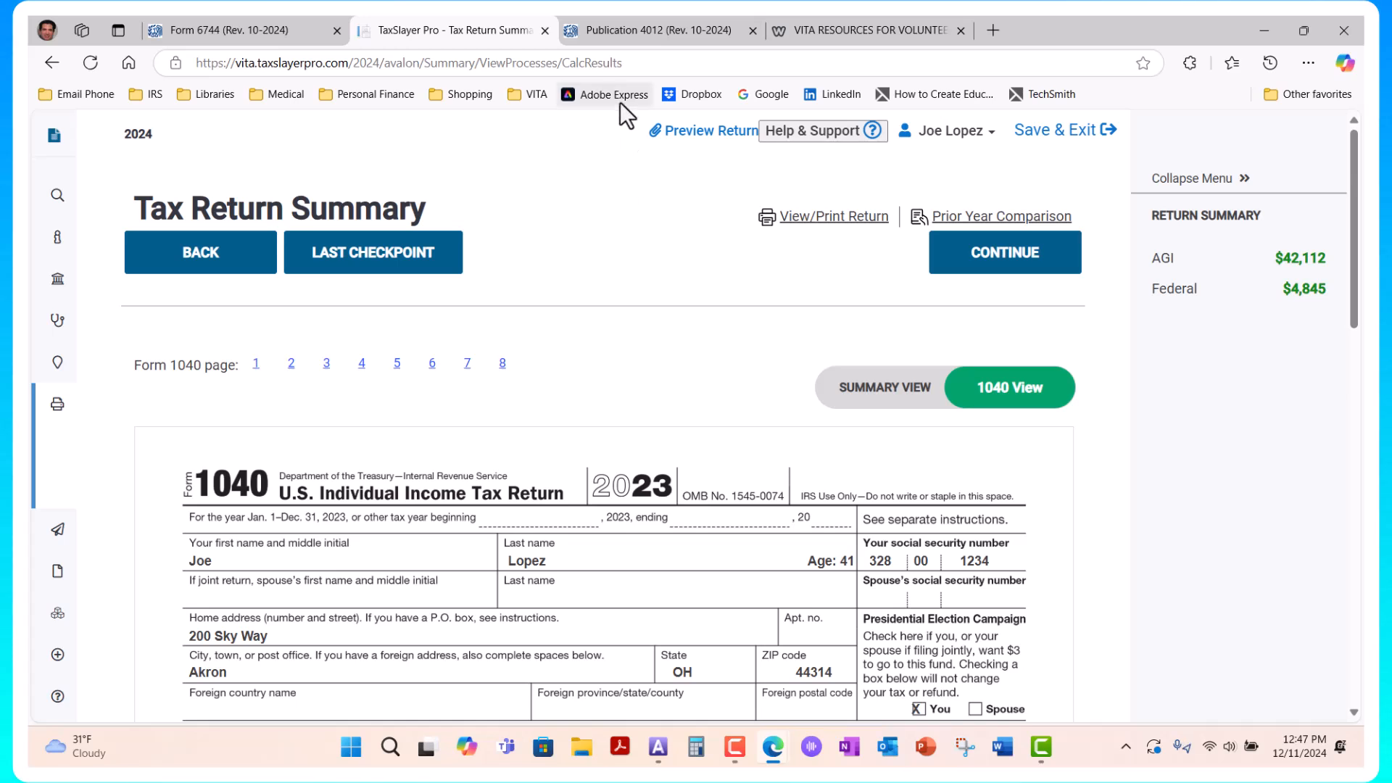
Check the Advanced Scenario 9 interview notes in Form 6744 and go back to the return's Basic Information section
left_click(238, 37)
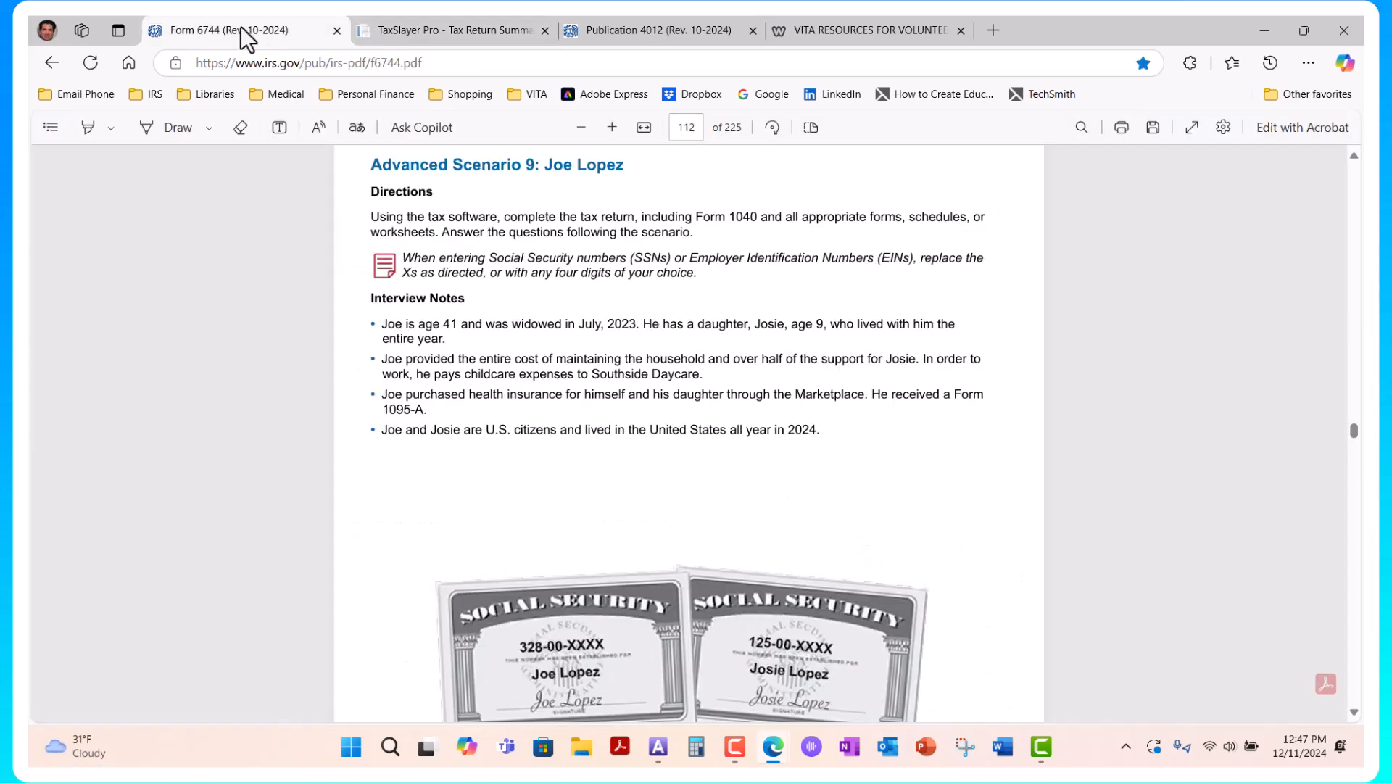
left_click(437, 33)
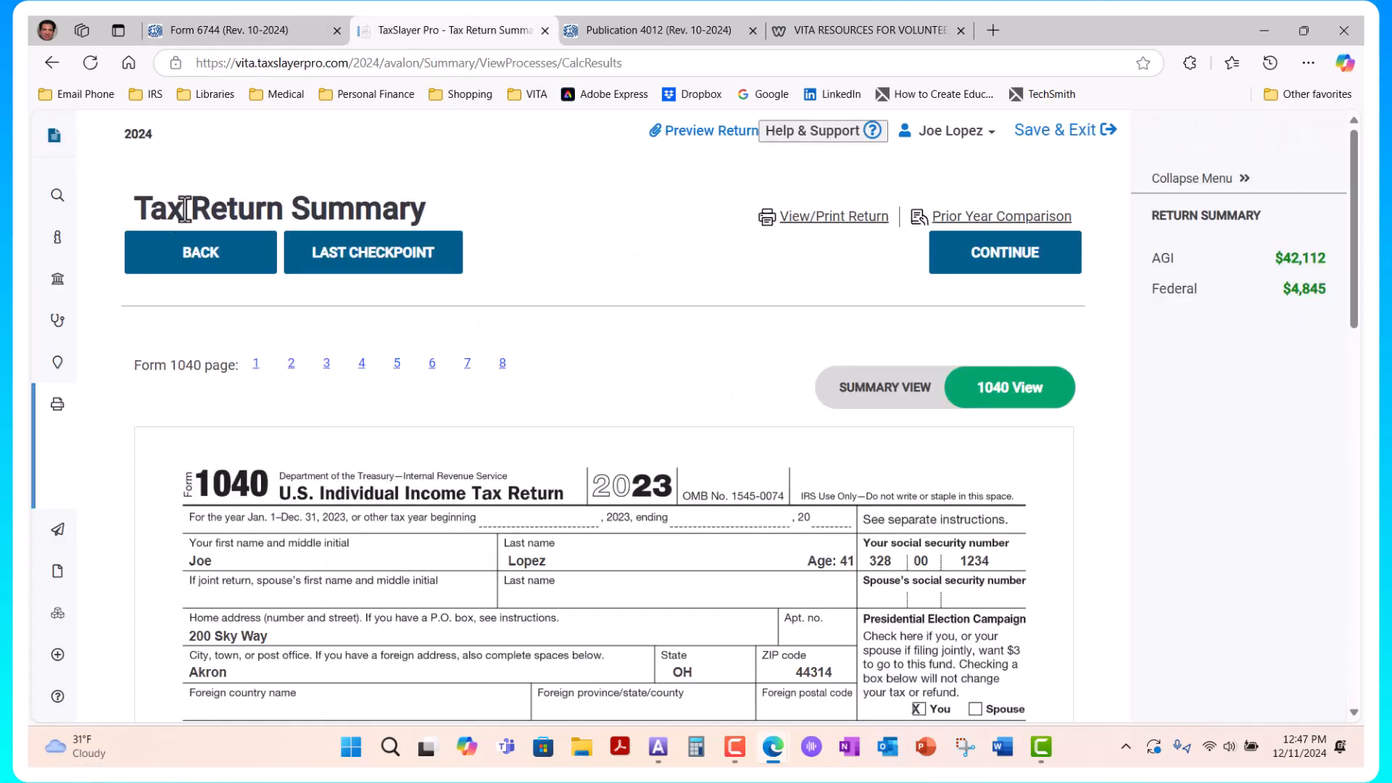
mouse_move(112, 193)
left_click(126, 238)
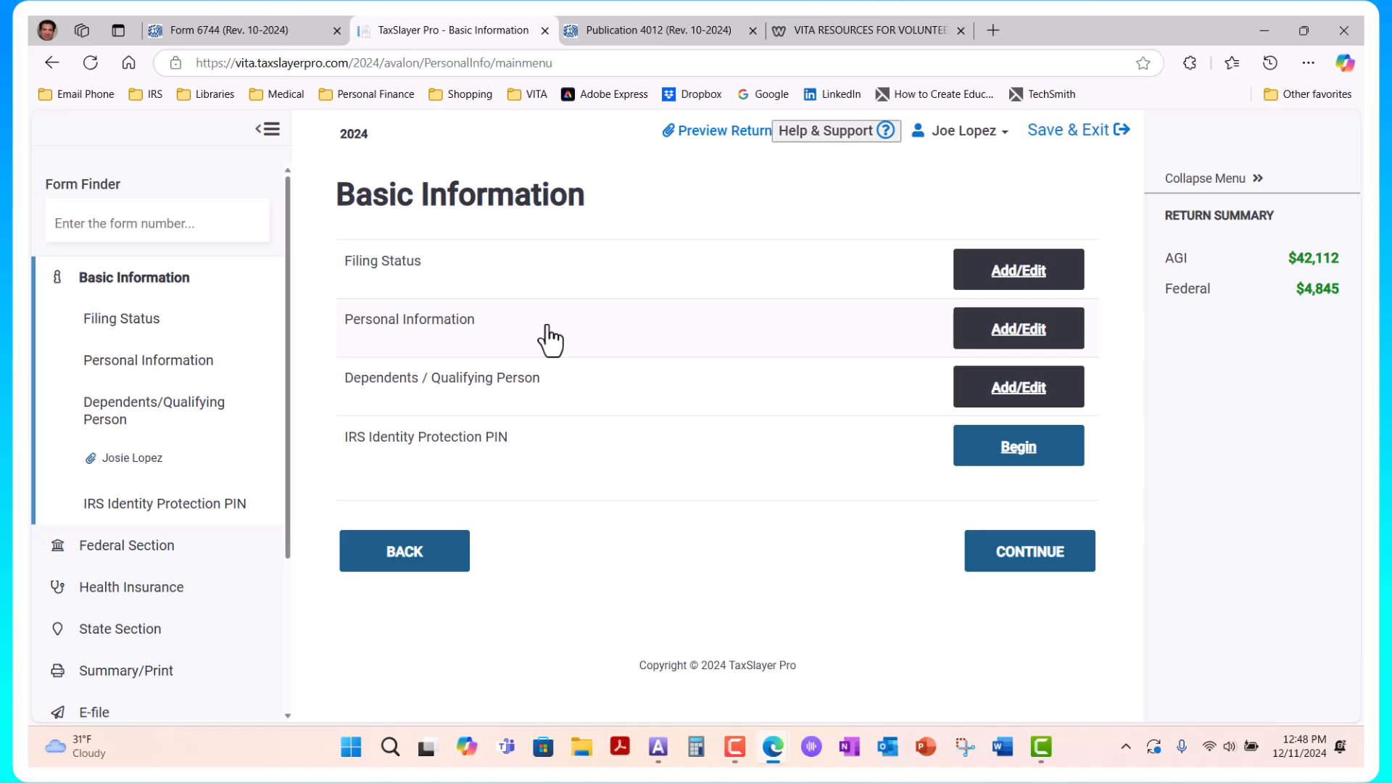
Review the taxpayer's Personal Information page through the status checkboxes, address and phone fields, and continue without changes
left_click(997, 357)
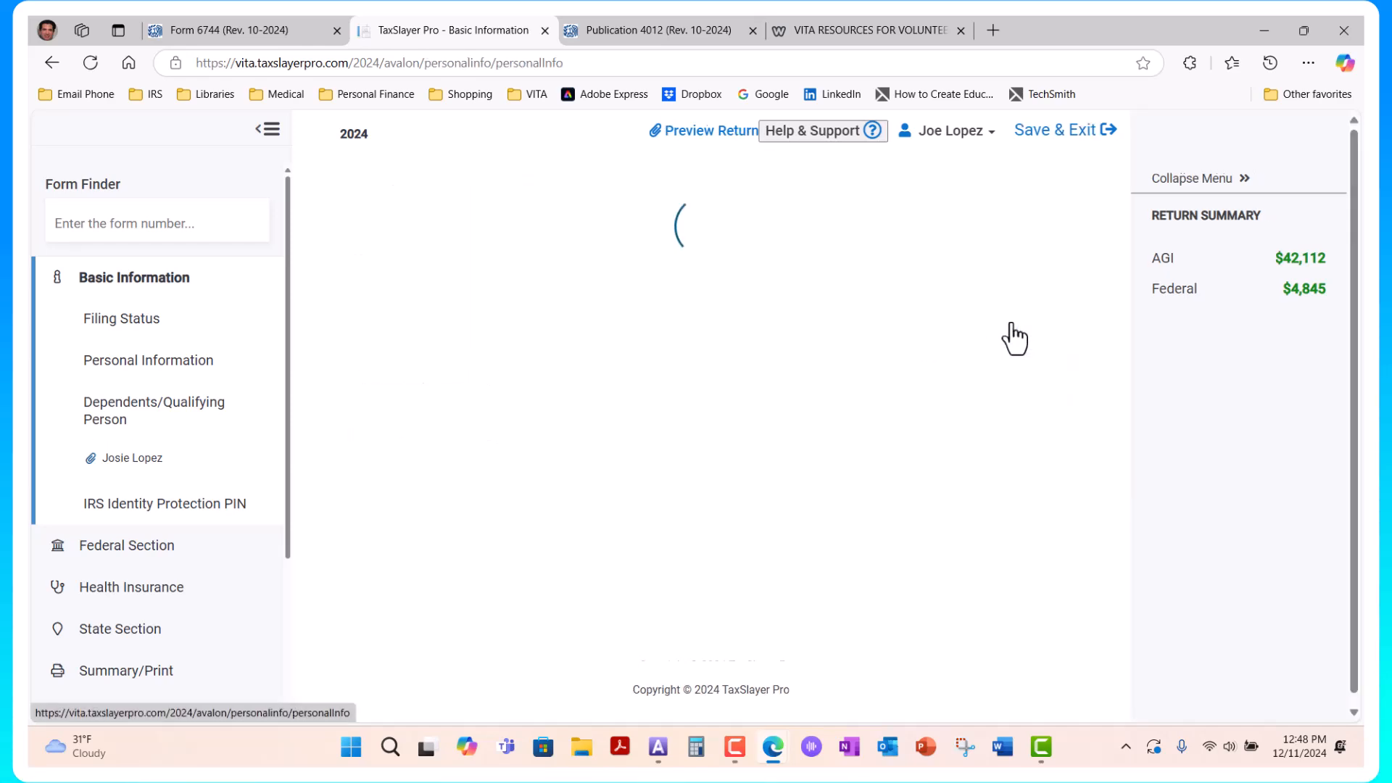
scroll(870, 607, "down", 7)
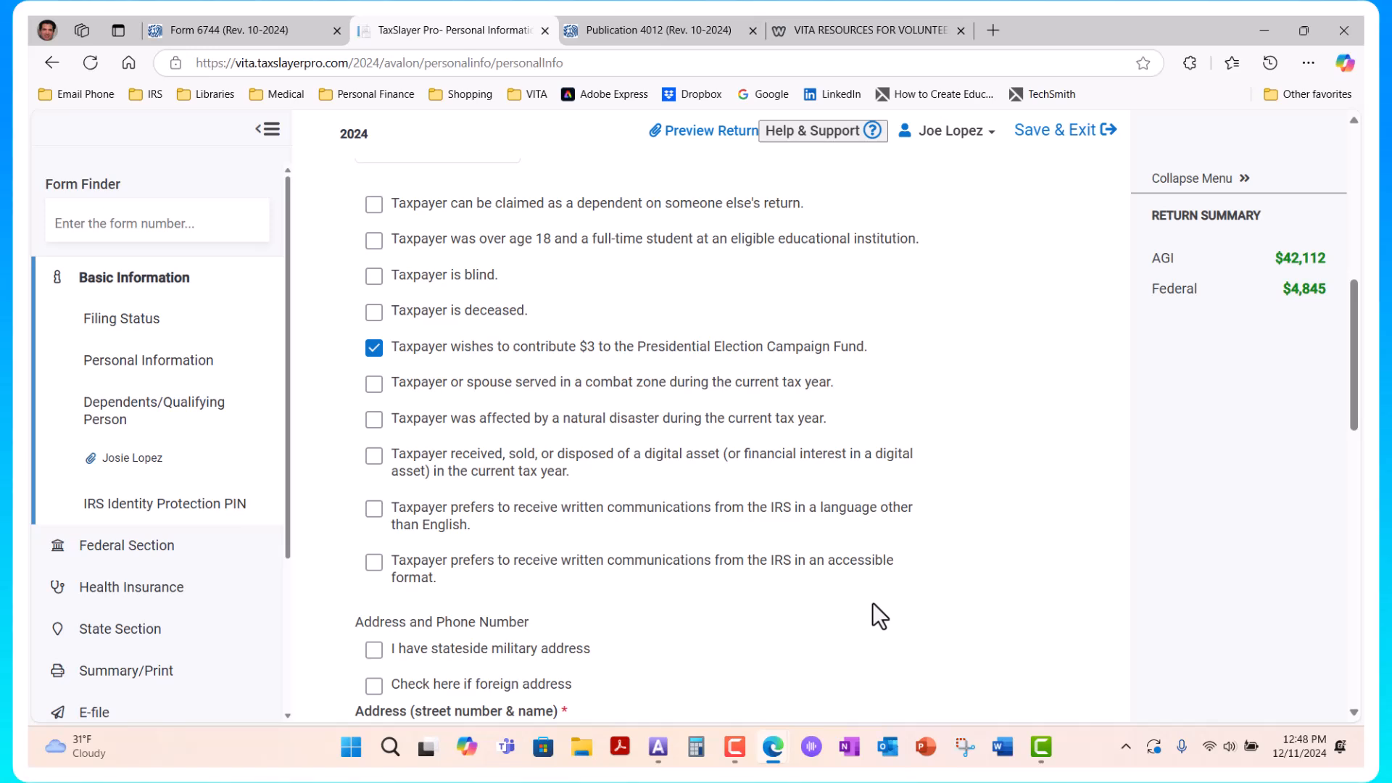
scroll(874, 599, "down", 8)
scroll(879, 615, "down", 3)
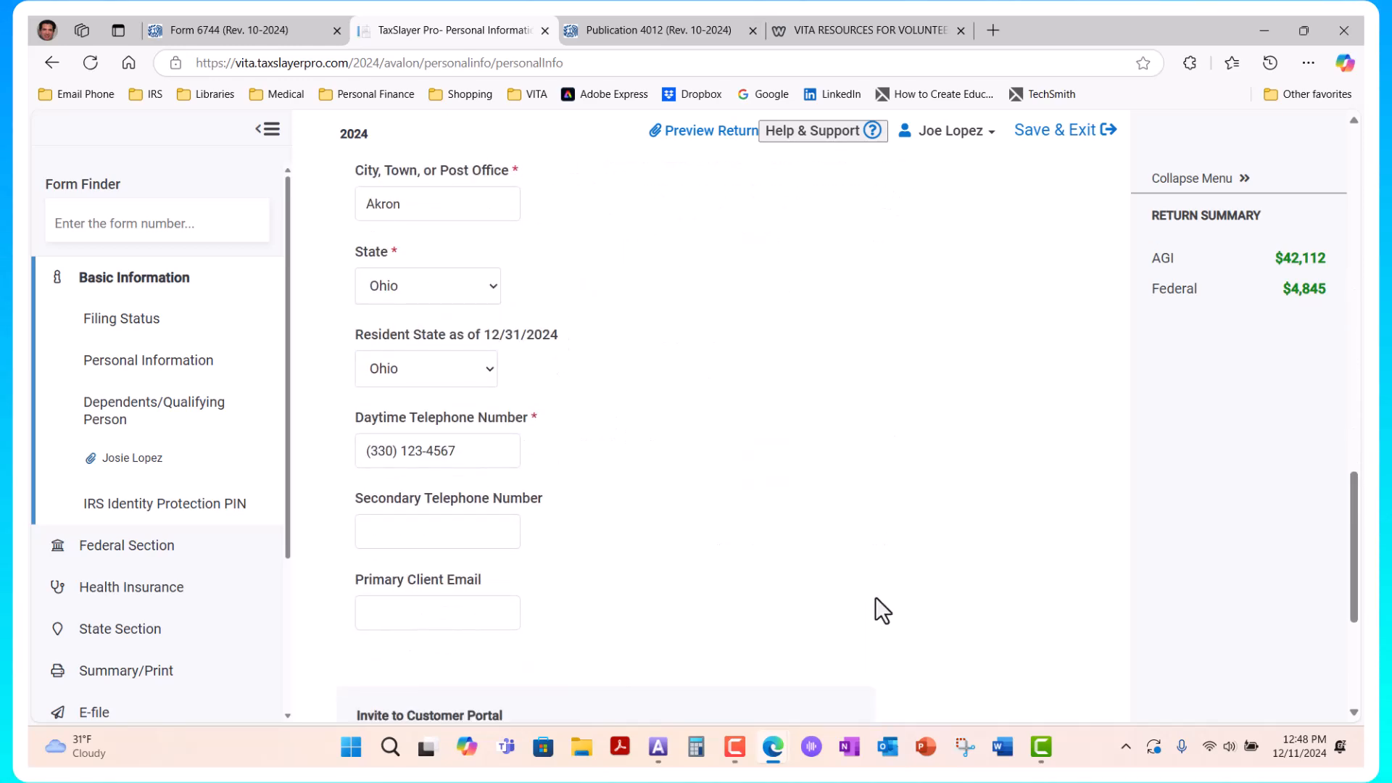
scroll(881, 612, "down", 4)
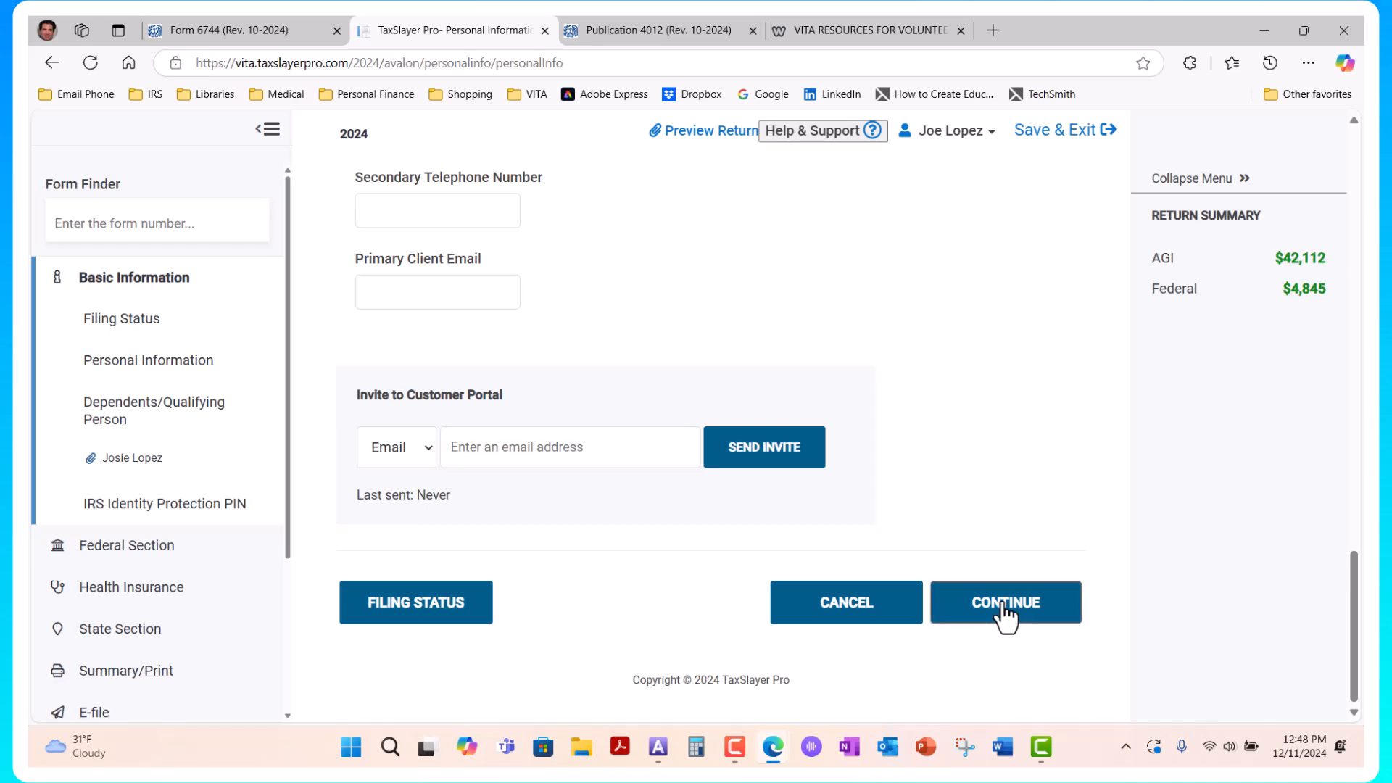
left_click(1005, 609)
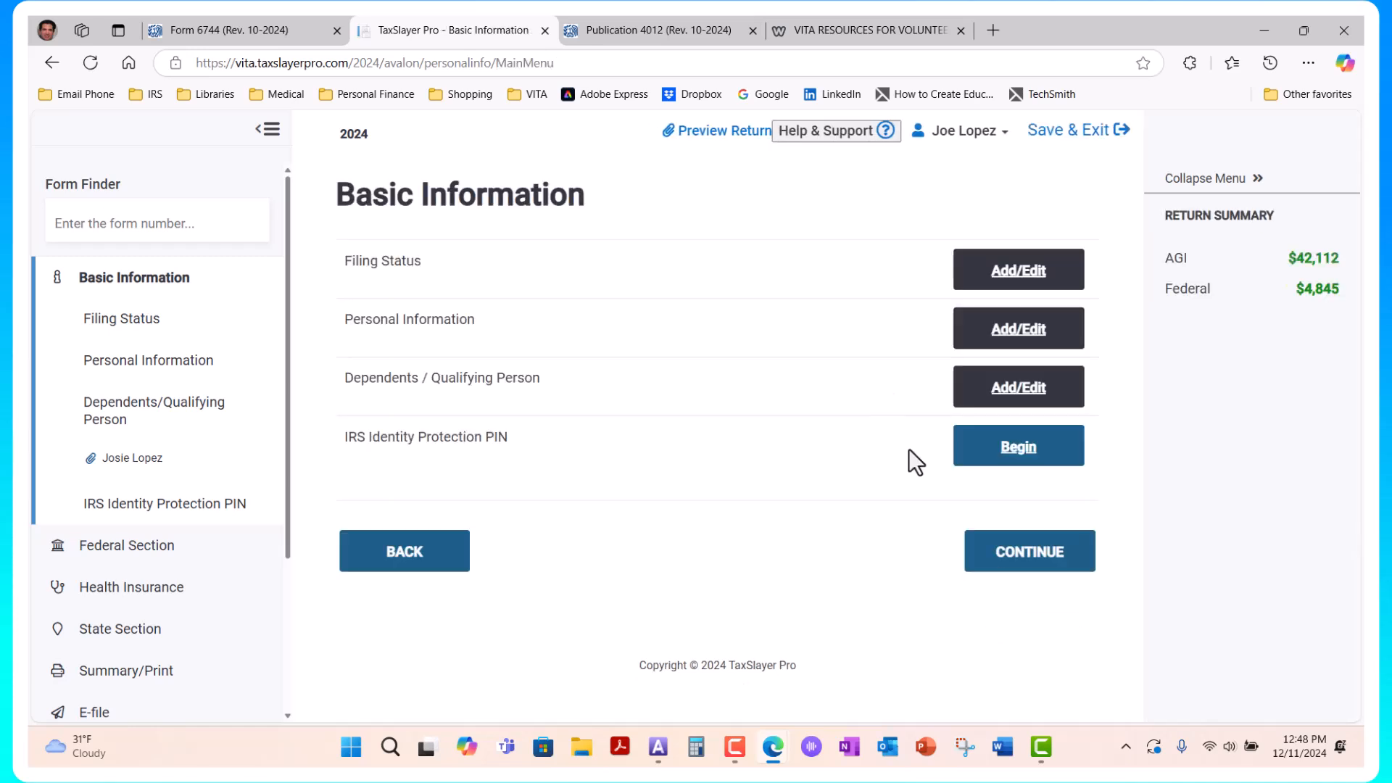
Review the daughter's dependent entry, including relationship, months lived in the home and applicable conditions, and leave it without changes
left_click(1014, 392)
left_click(1015, 276)
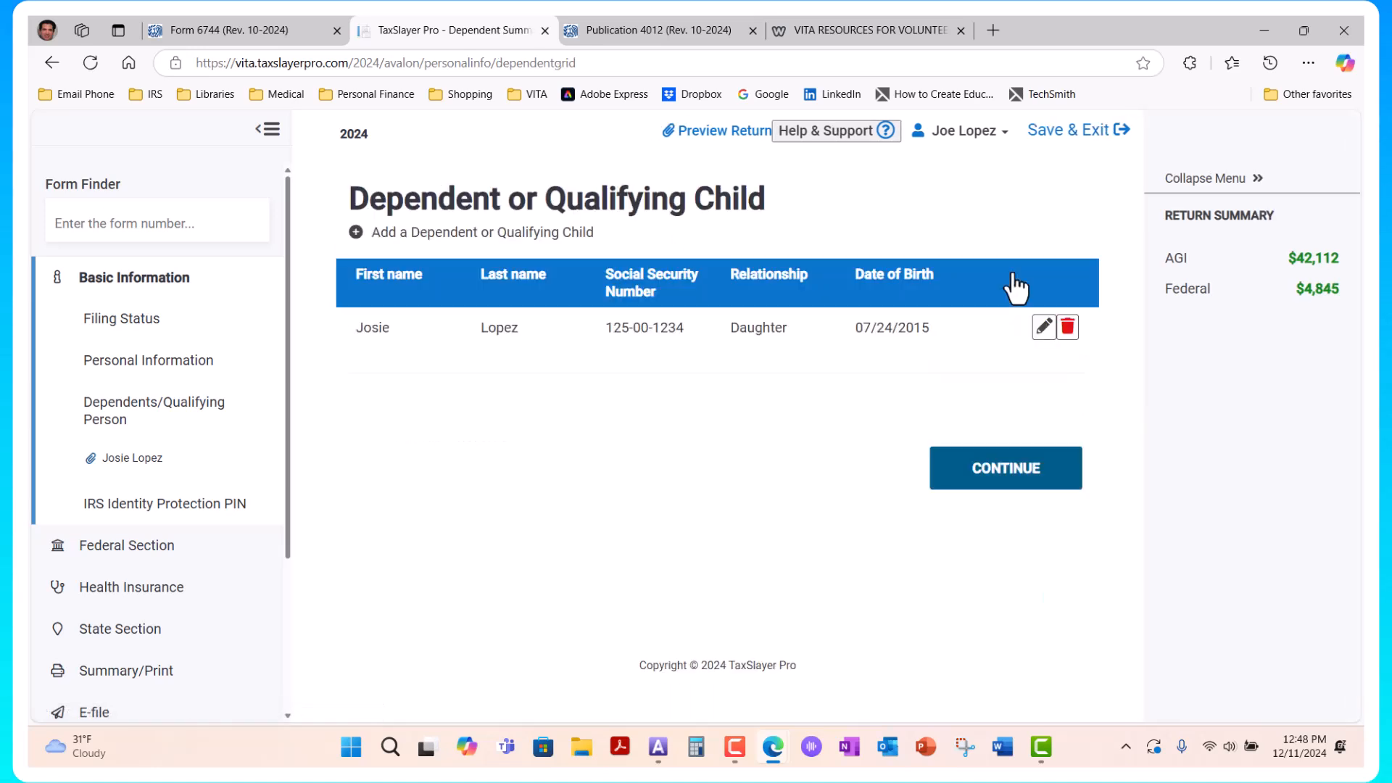
left_click(1043, 328)
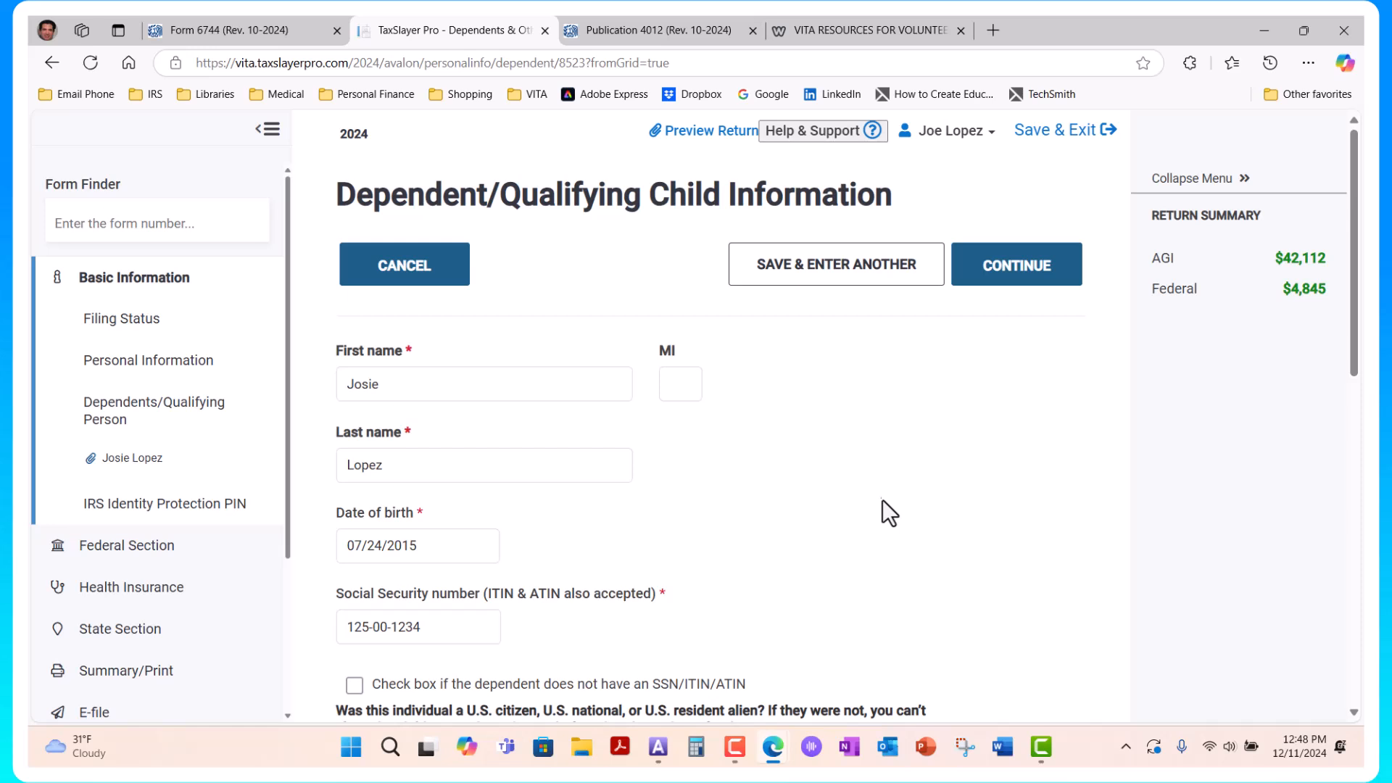
scroll(874, 484, "down", 3)
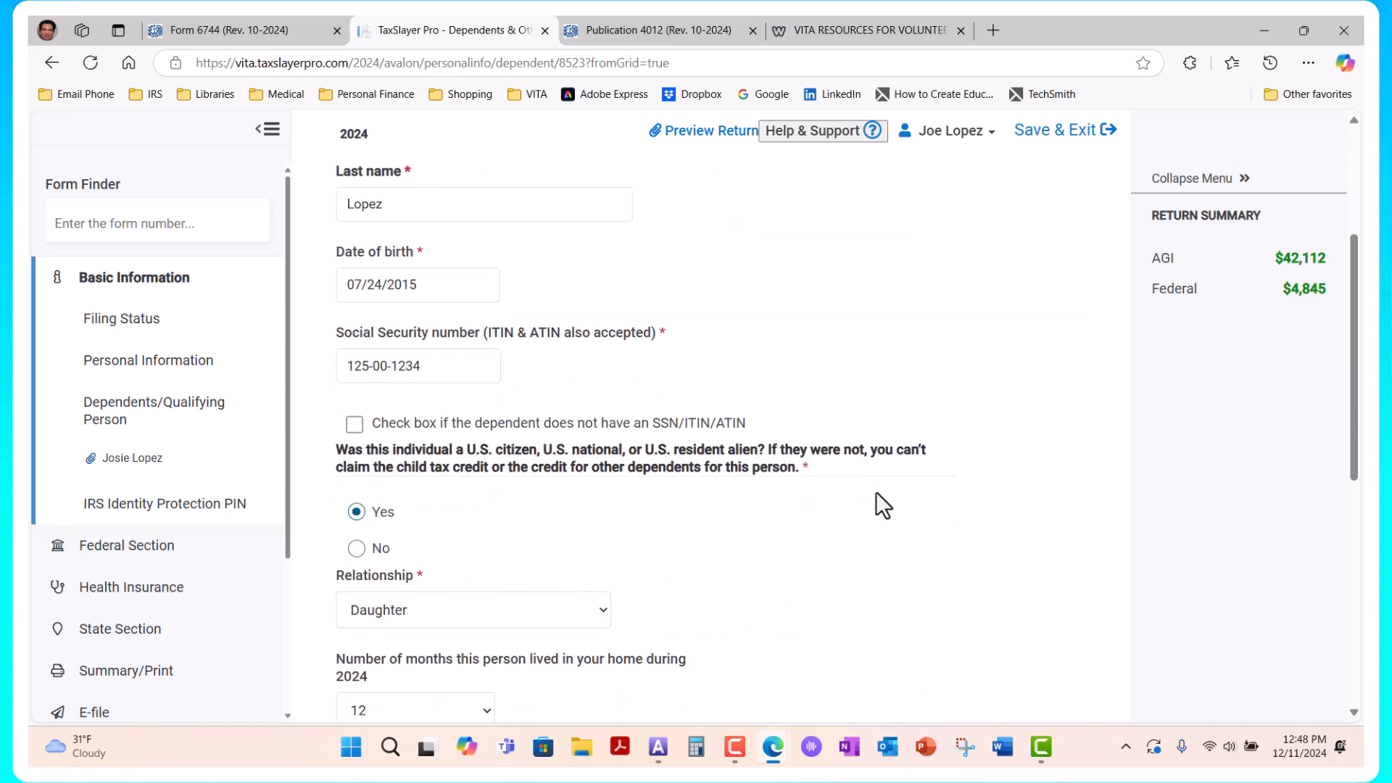
scroll(863, 514, "down", 2)
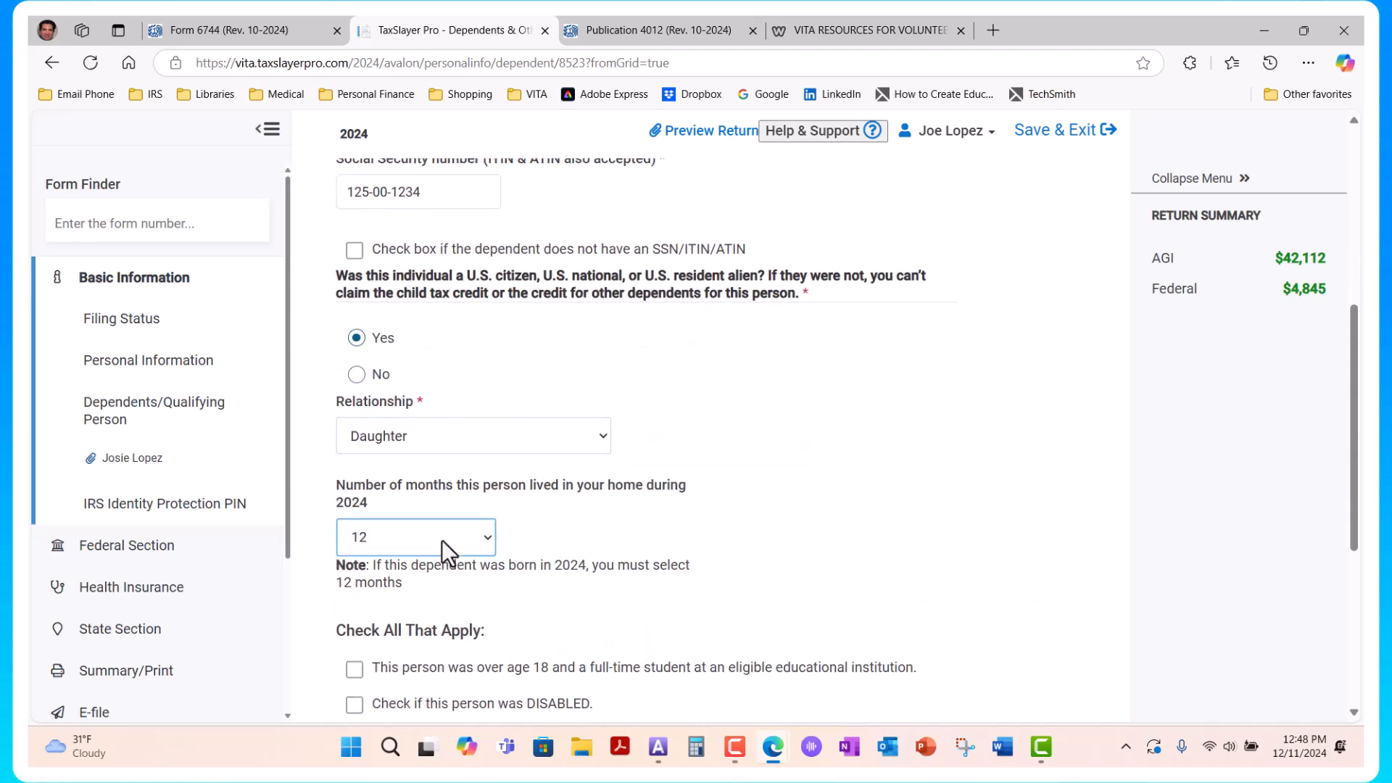
scroll(442, 541, "down", 4)
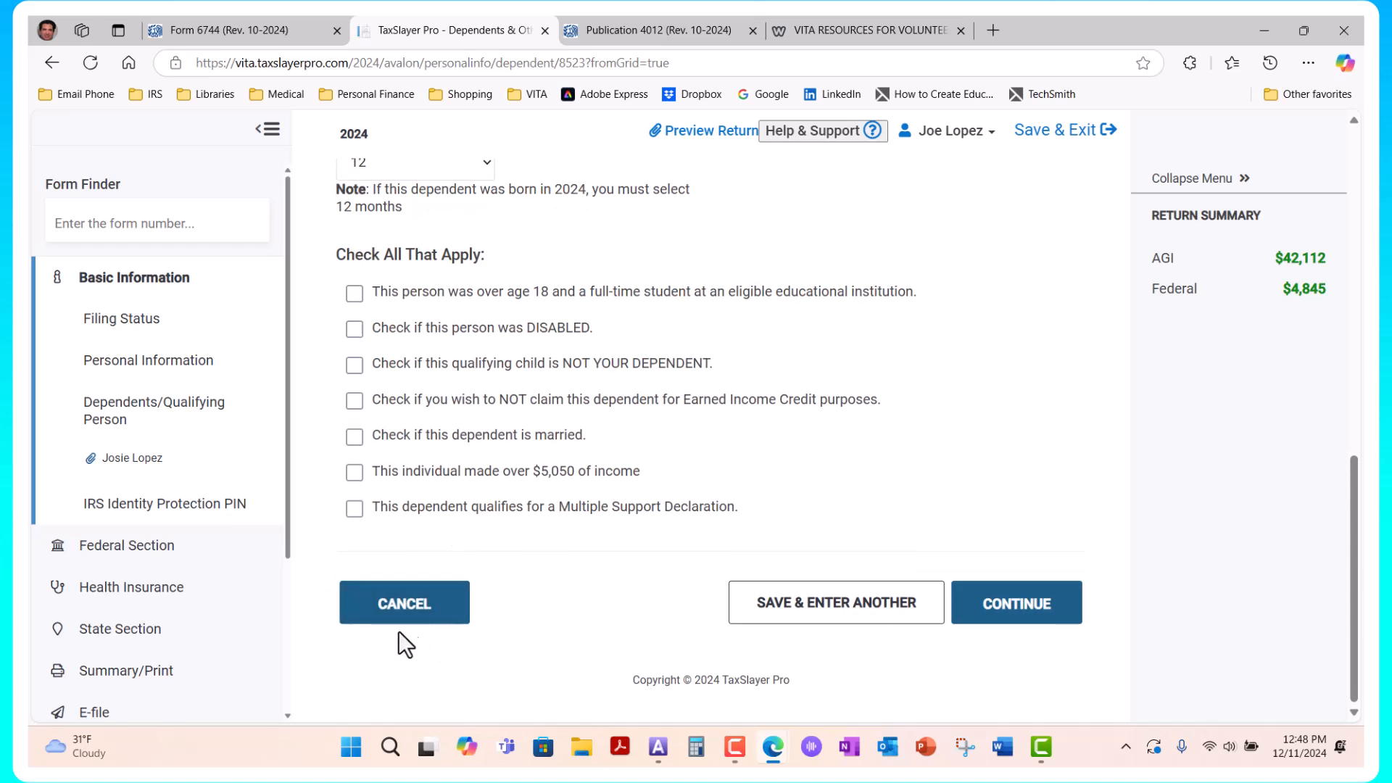
left_click(410, 618)
left_click(956, 464)
Open the Rosewood School District W-2 in the federal Income section and review its employer and employee information
left_click(1019, 596)
left_click(1028, 573)
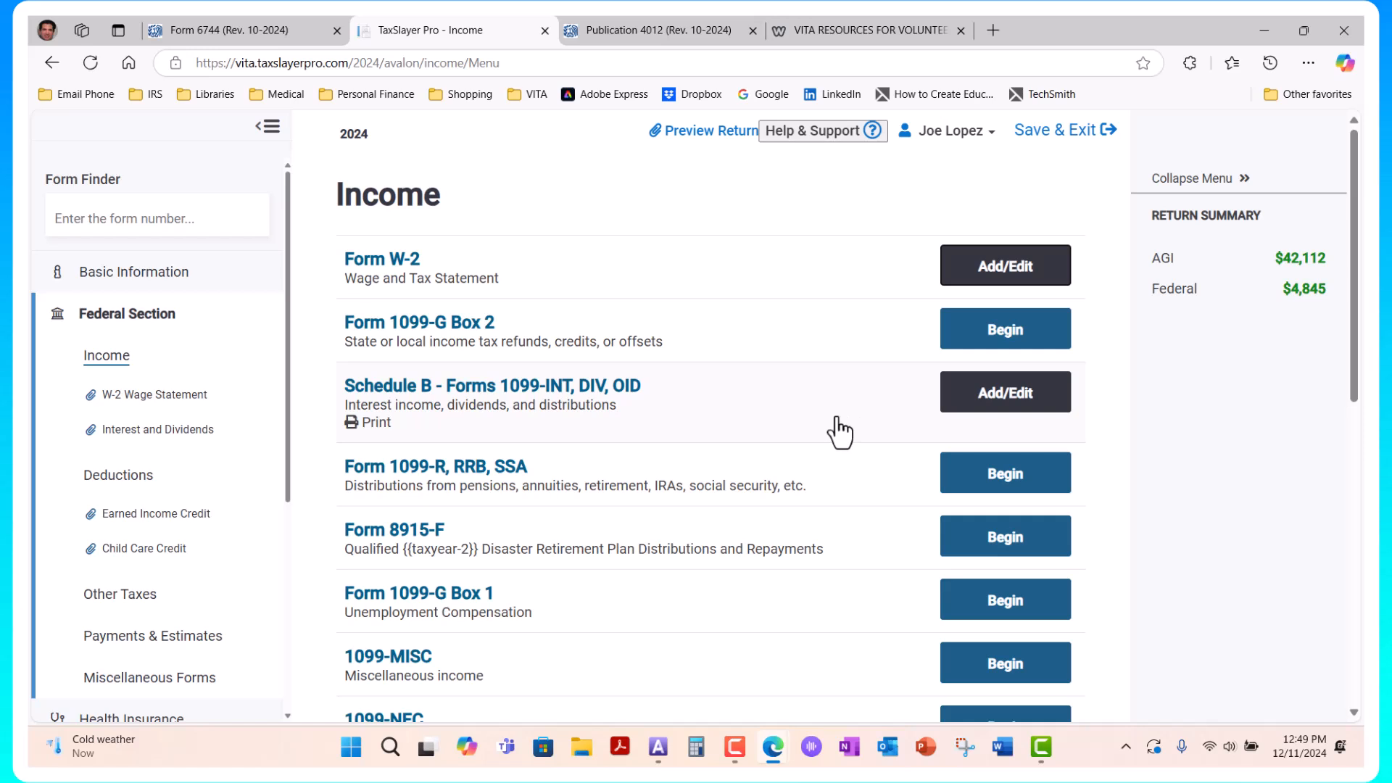
left_click(1007, 269)
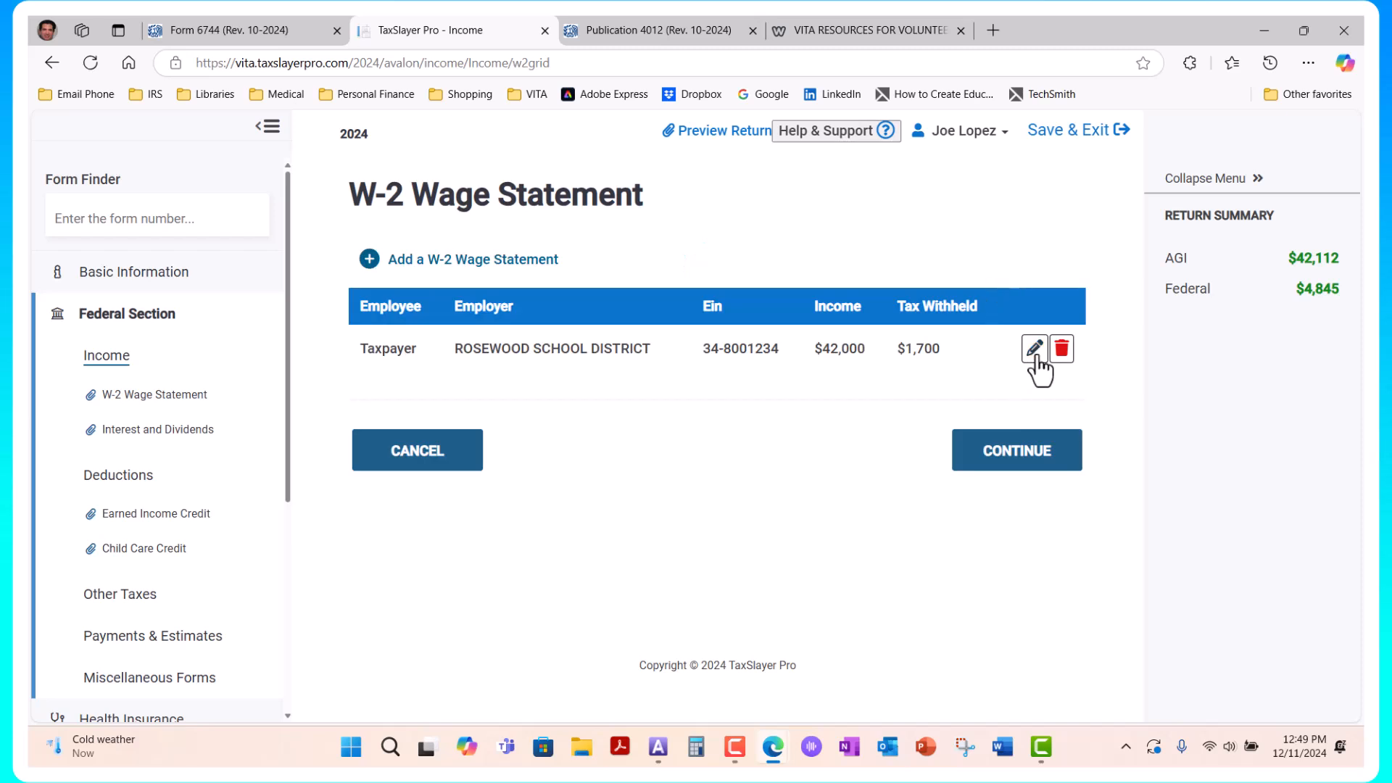
left_click(1032, 348)
scroll(666, 470, "down", 3)
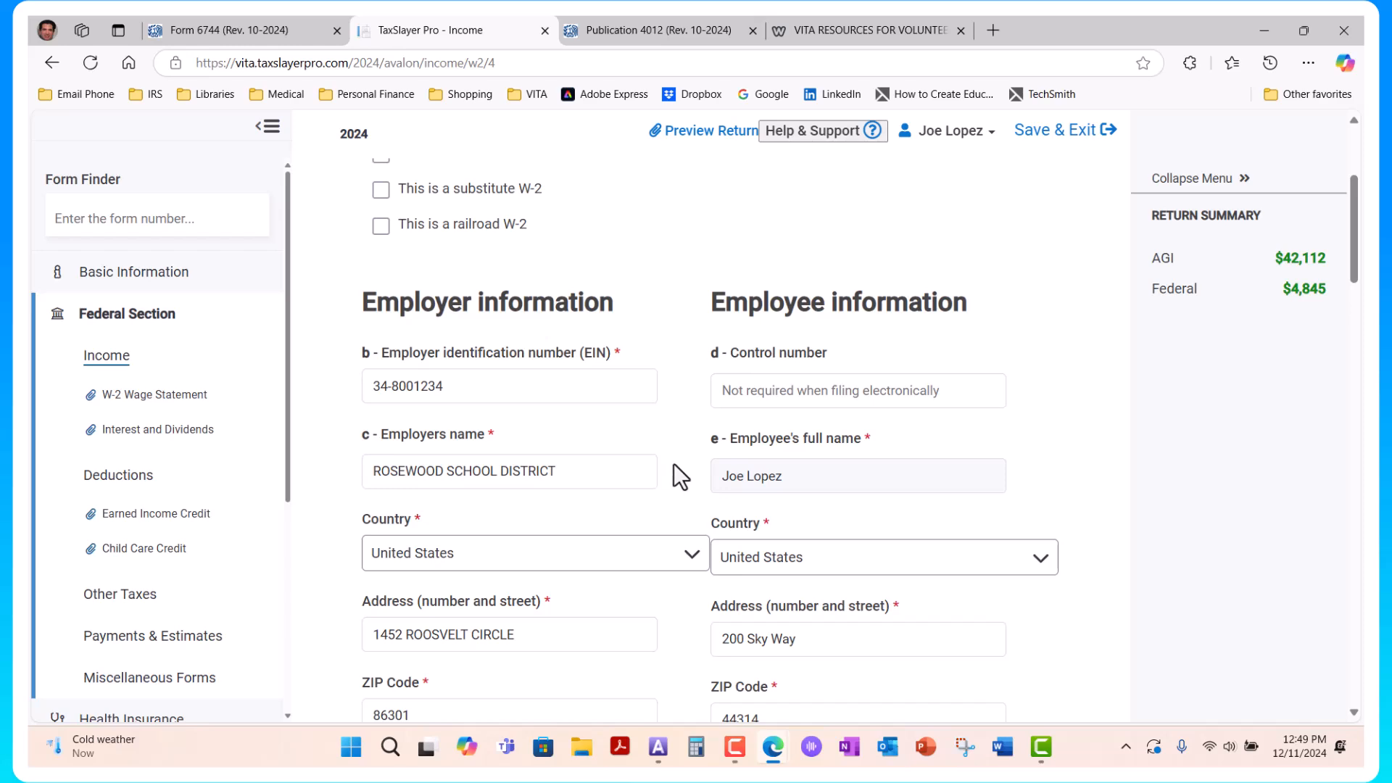
scroll(659, 474, "down", 3)
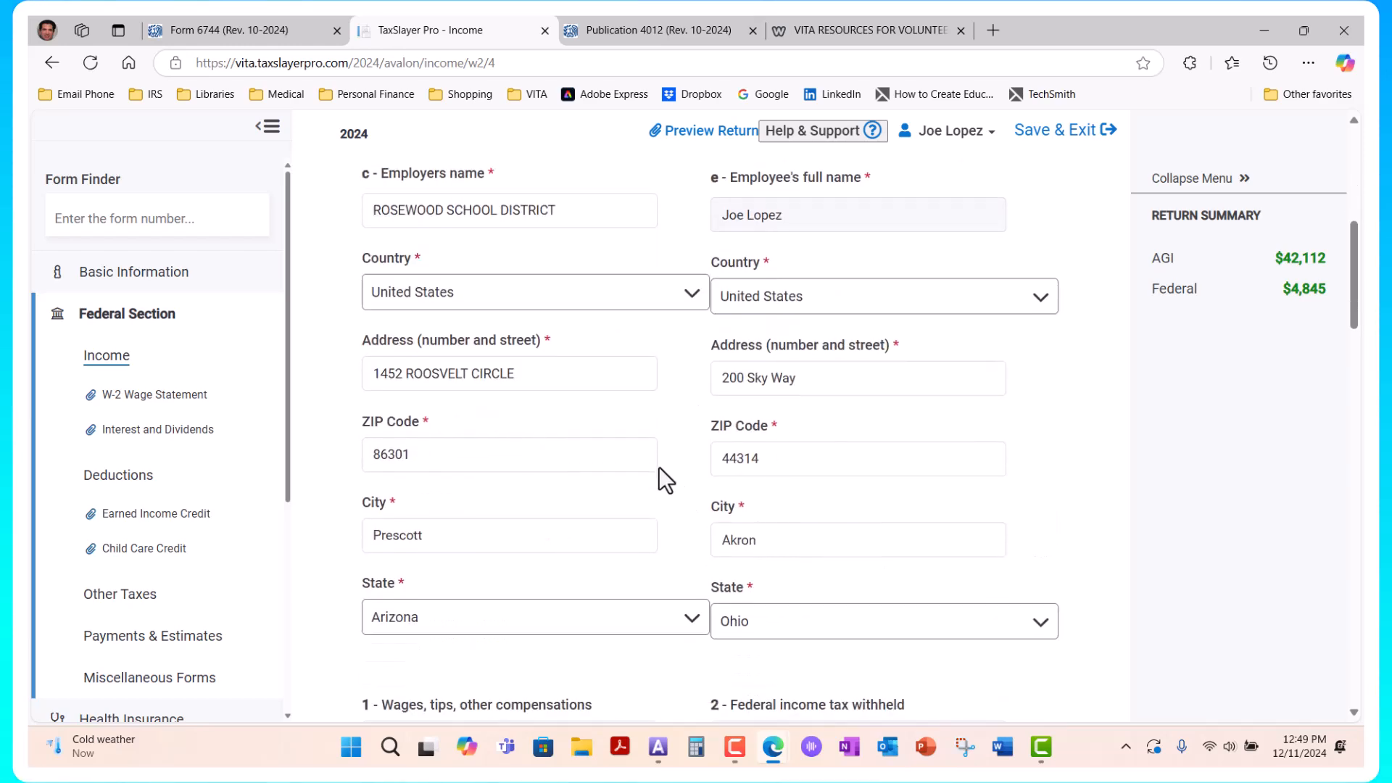
scroll(660, 471, "down", 2)
scroll(659, 467, "up", 2)
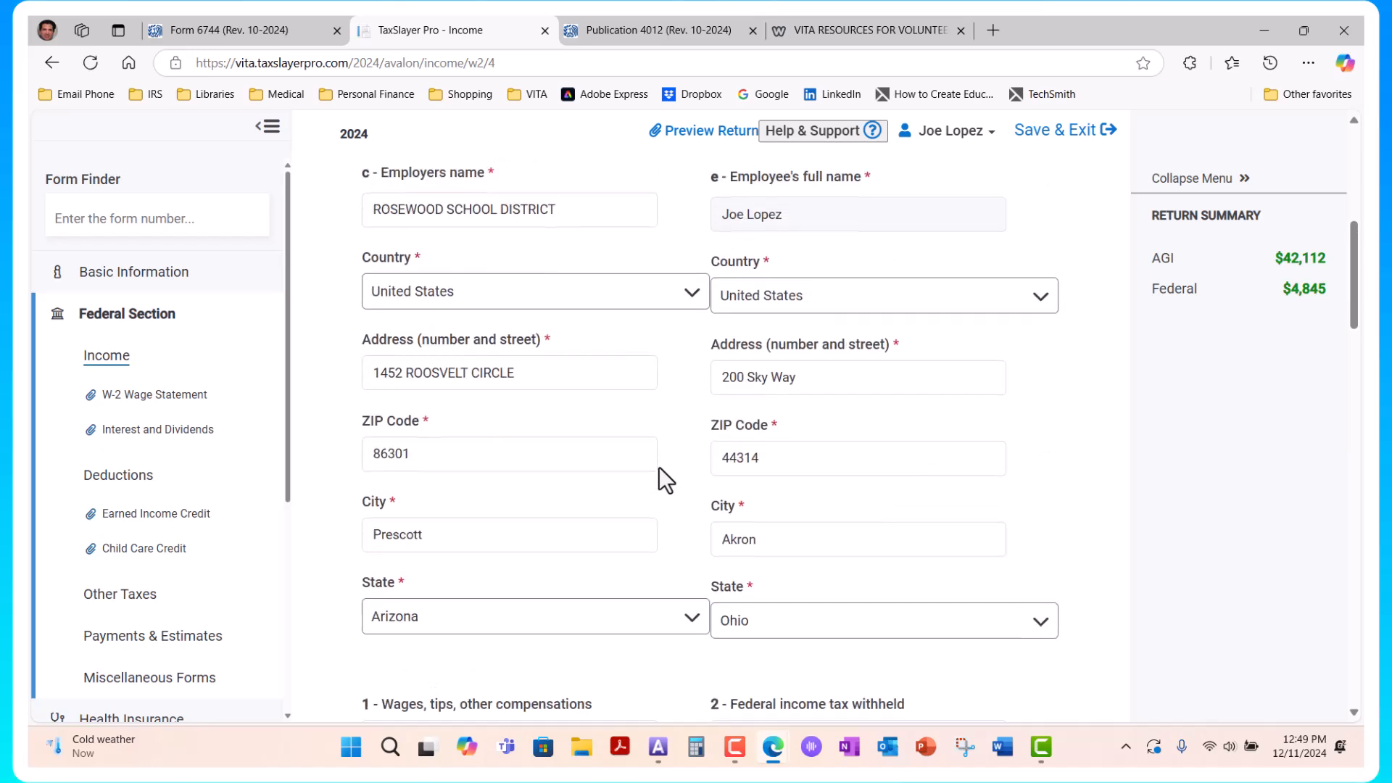
left_click(840, 379)
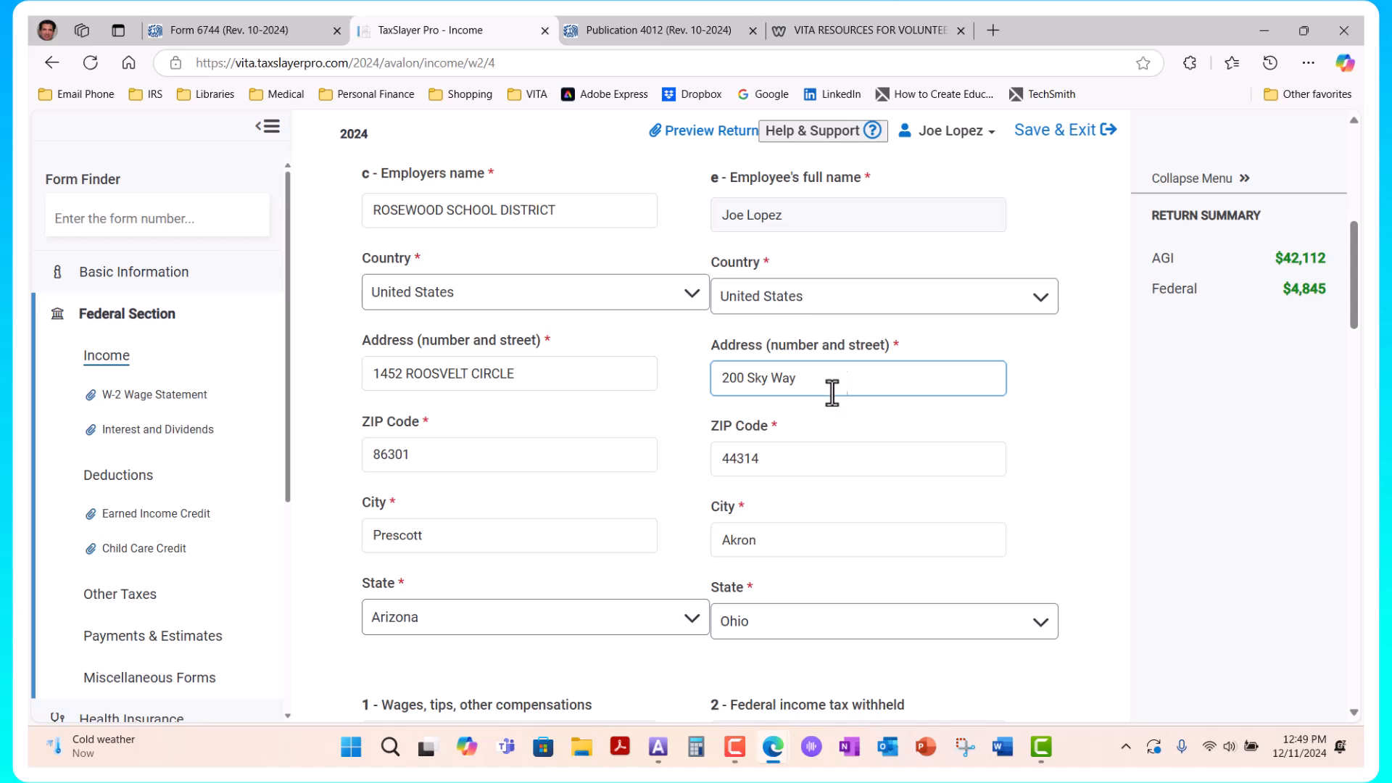
Examine the W-2's wage and withholding boxes 1 through 11 and the retirement entries in boxes 12 and 13
scroll(615, 580, "down", 3)
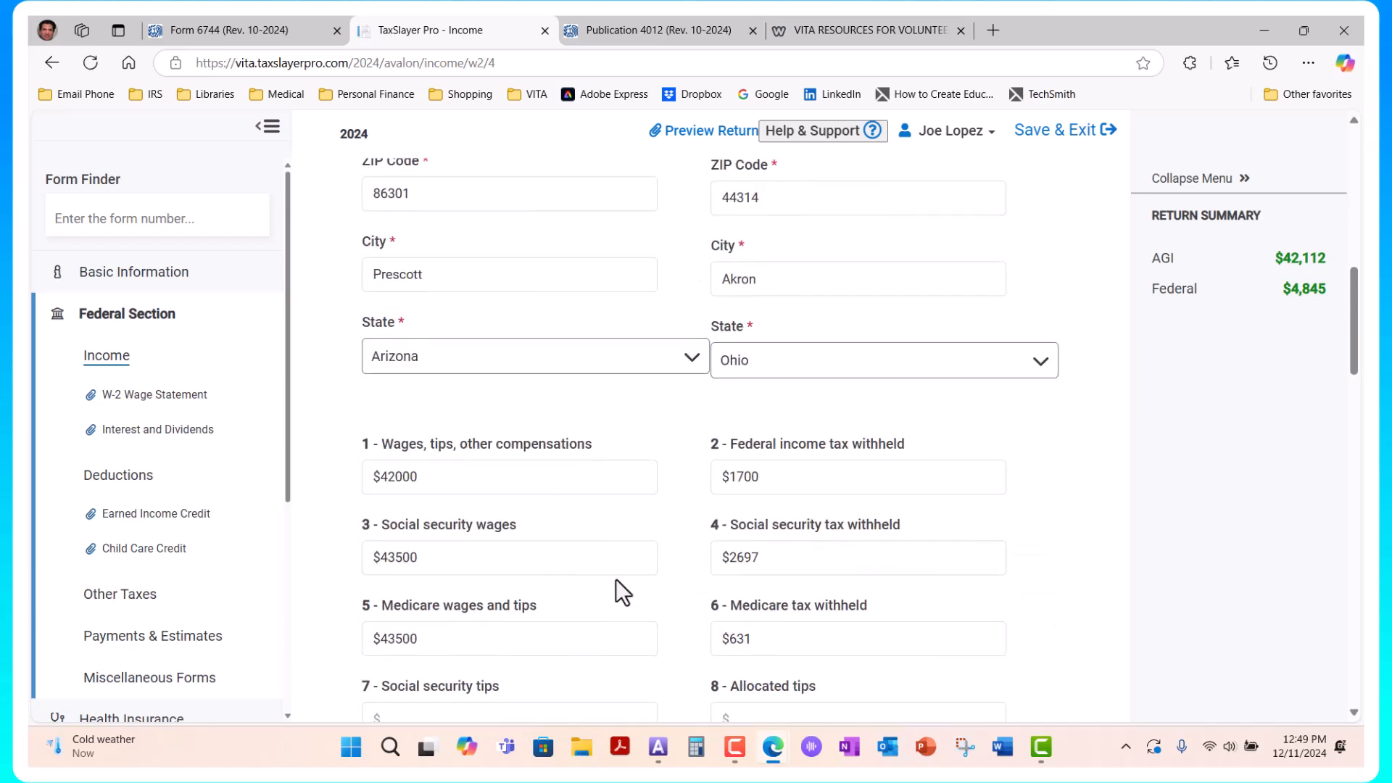
scroll(616, 577, "down", 1)
scroll(649, 566, "down", 2)
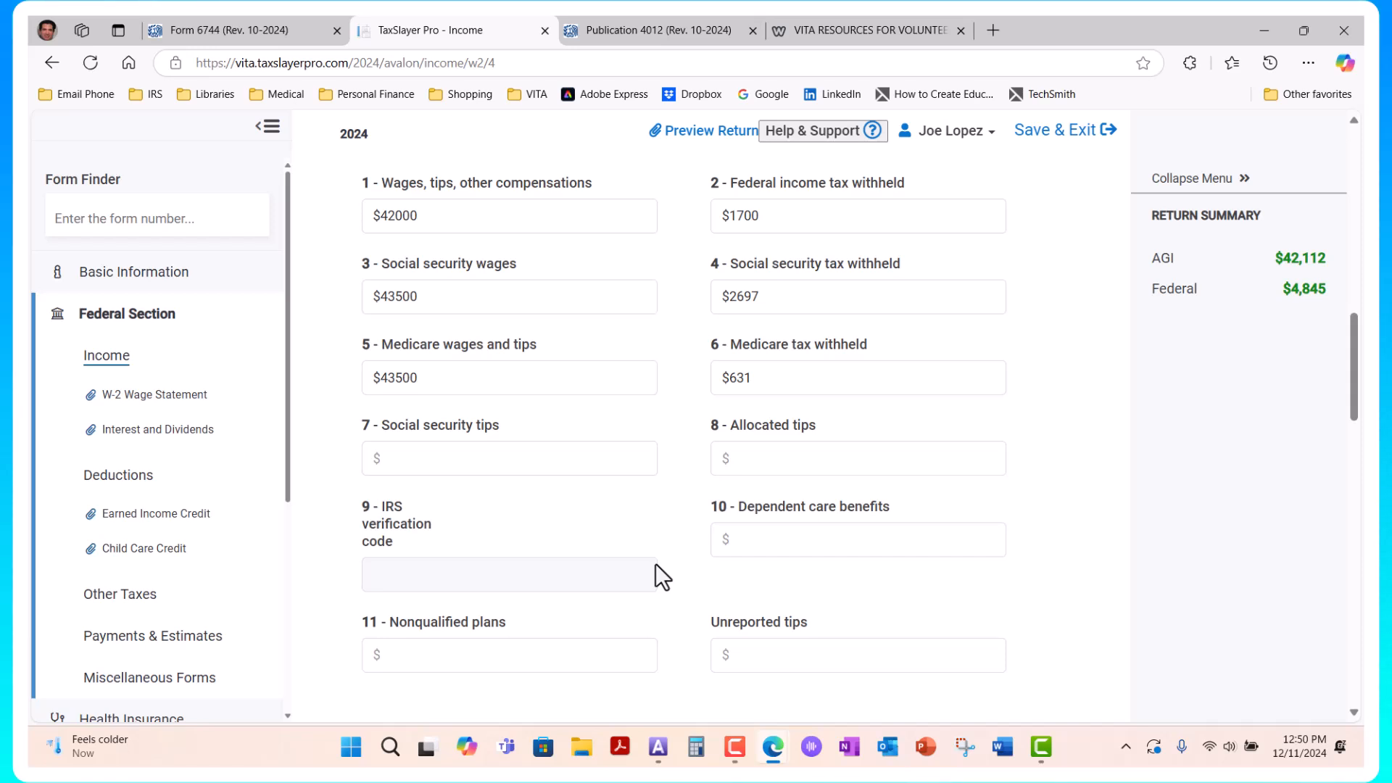
scroll(654, 573, "down", 5)
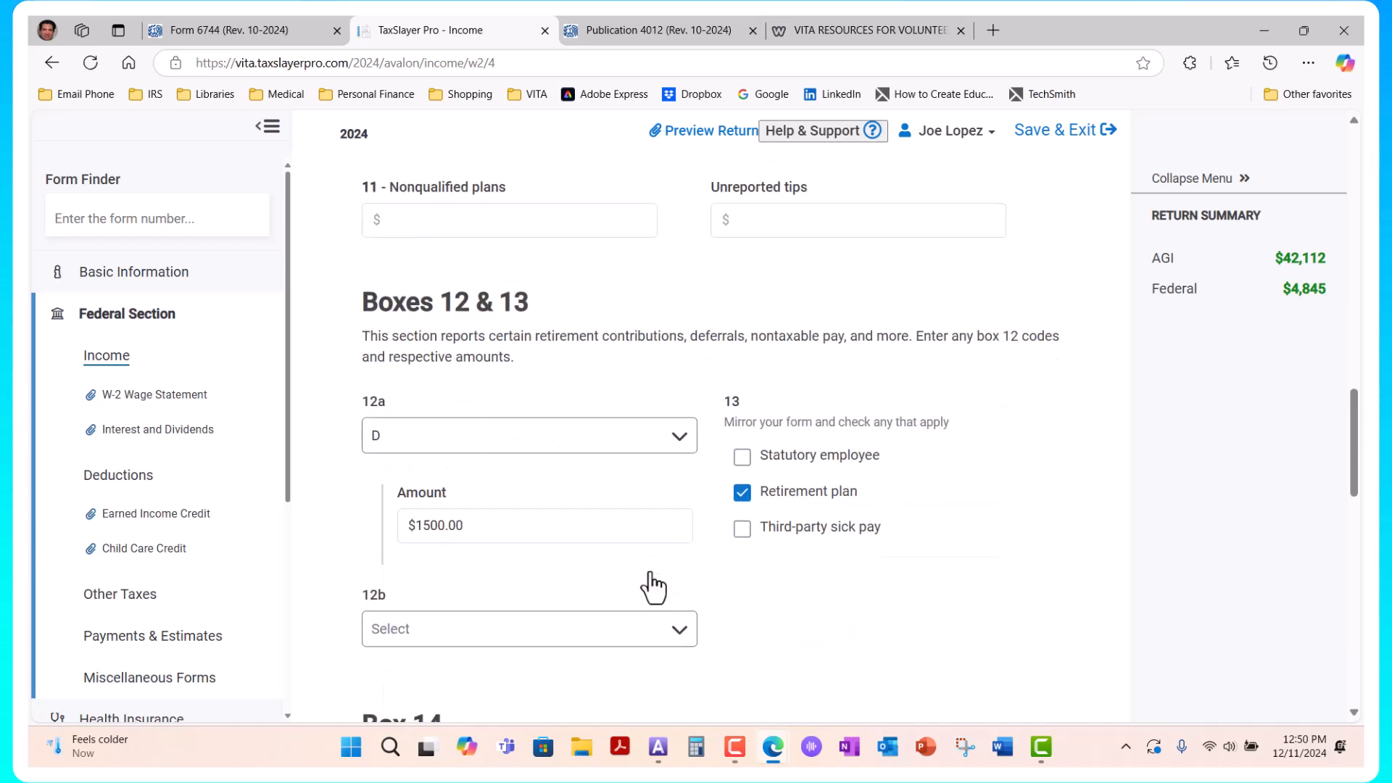
scroll(654, 586, "down", 1)
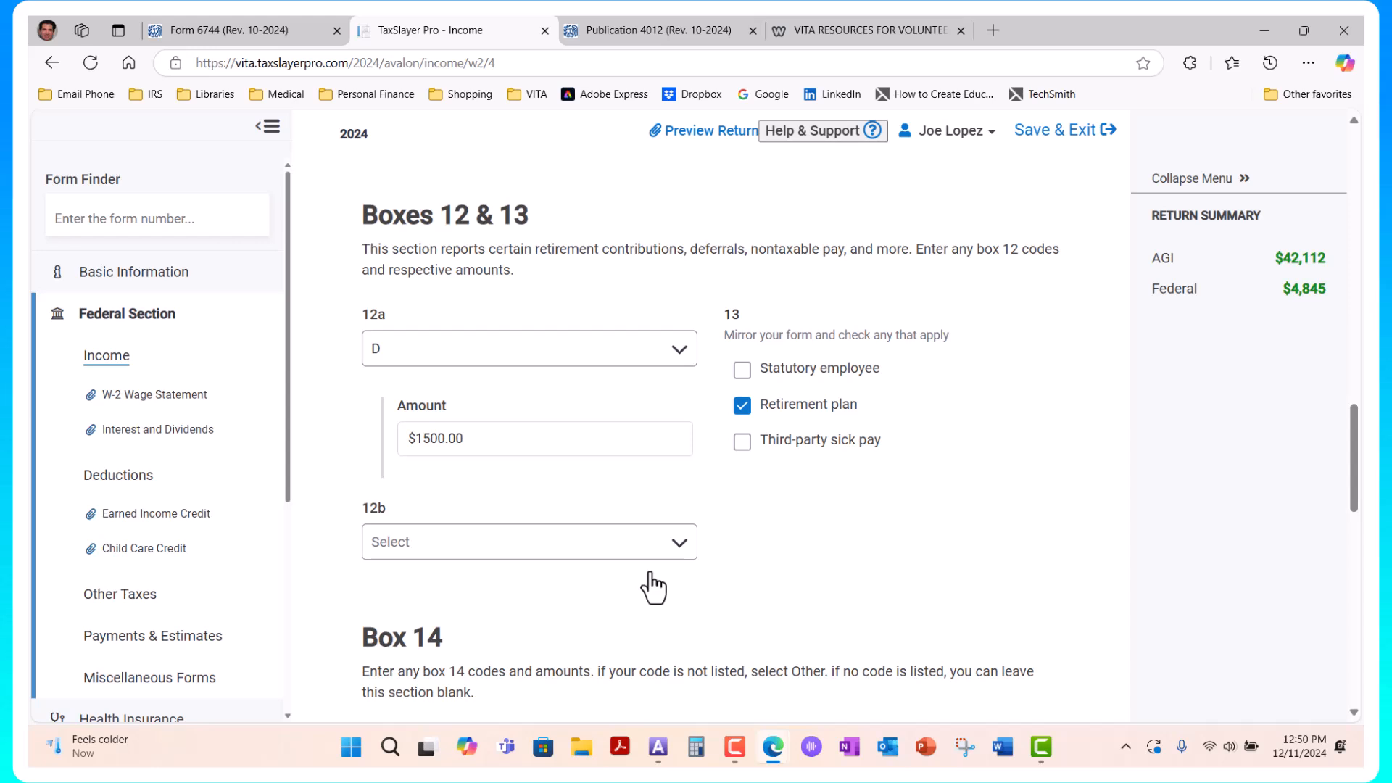
Check the W-2's box 14 and state and local information, and continue back to the Income list
scroll(825, 557, "down", 6)
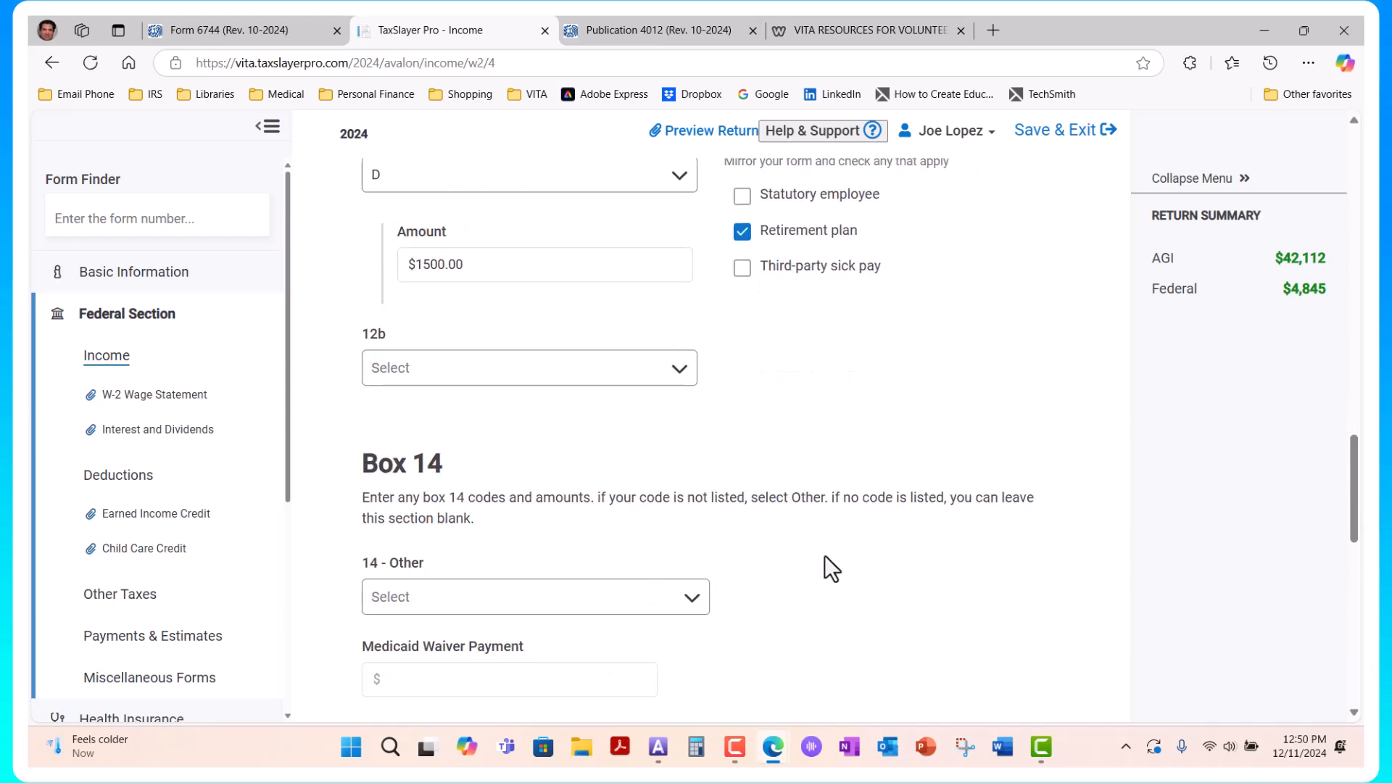
scroll(824, 555, "down", 5)
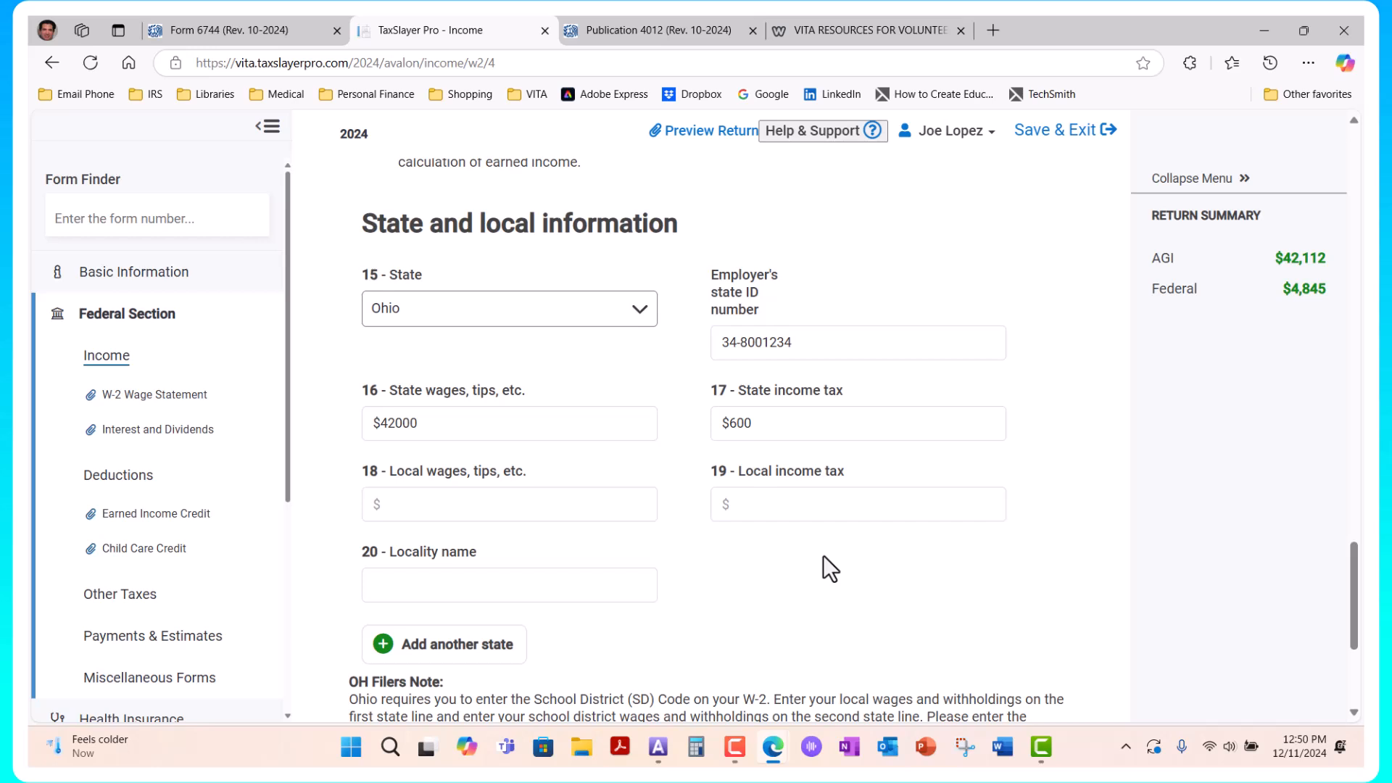
scroll(828, 577, "down", 1)
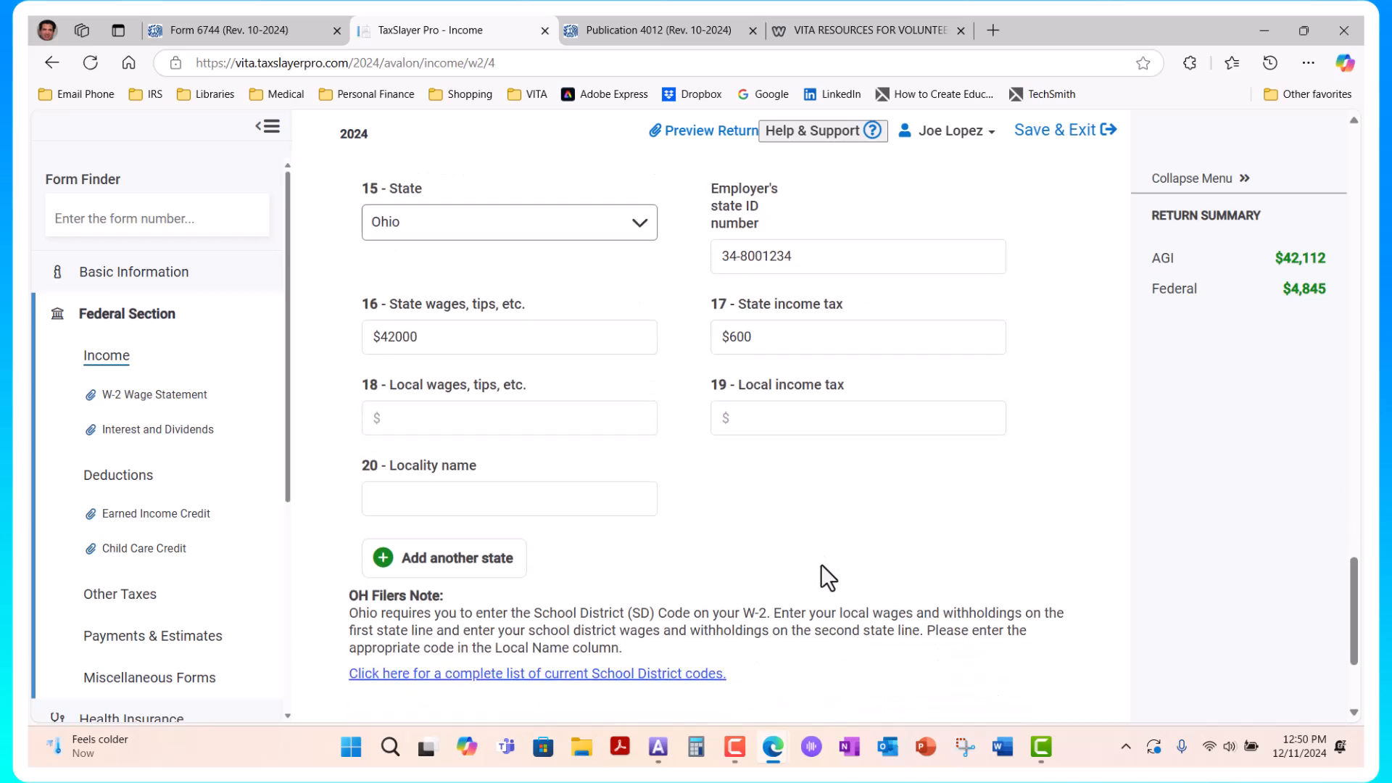
scroll(821, 557, "down", 3)
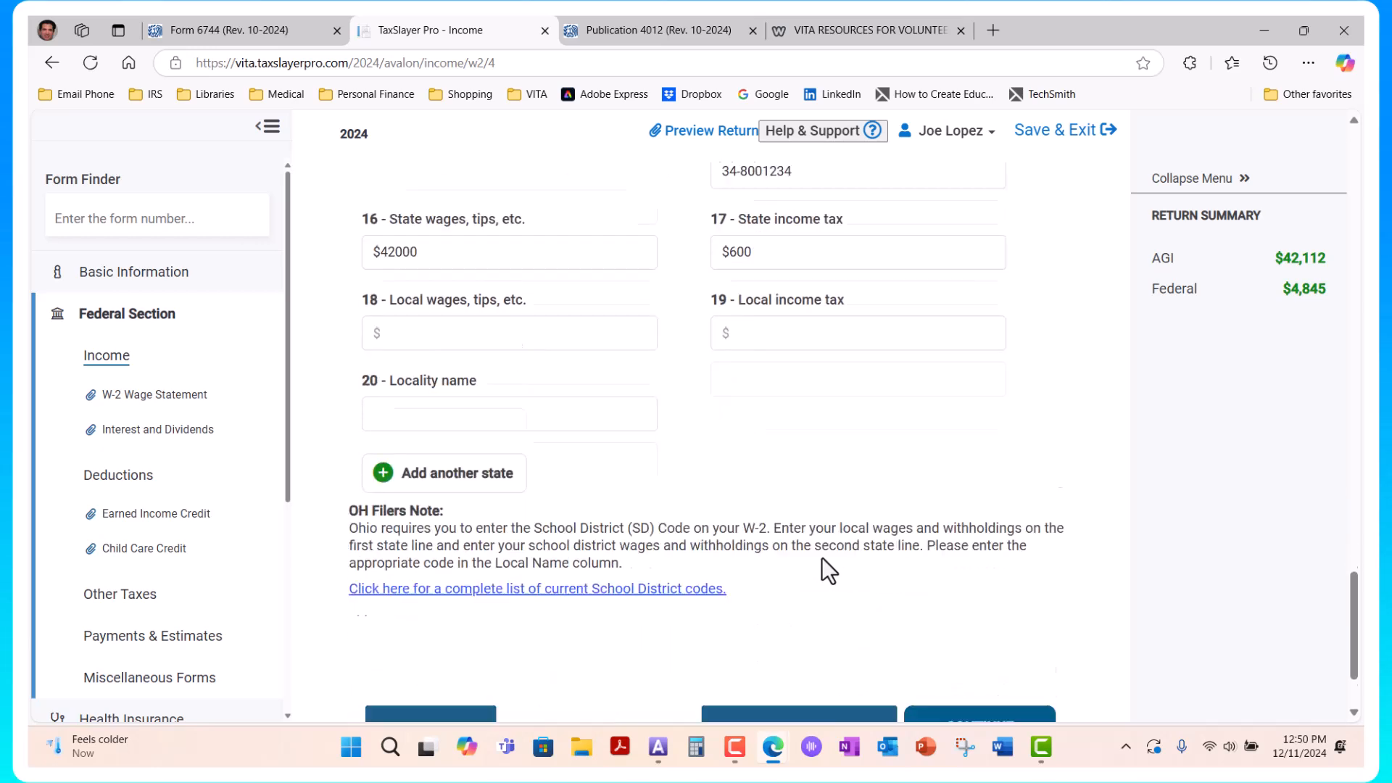
left_click(978, 613)
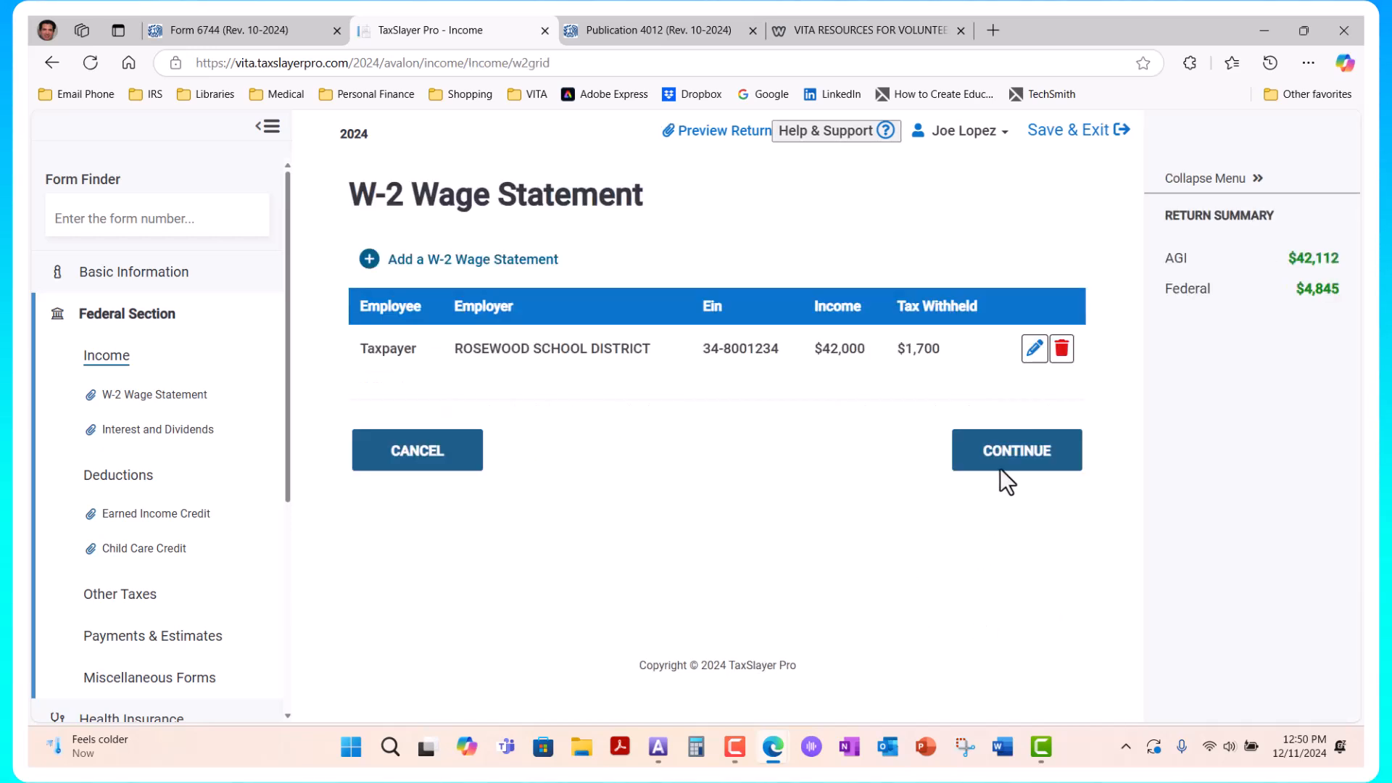
left_click(1003, 464)
Open the New Bank and Trust Form 1099-INT entry under interest and dividend income and review its payer information
left_click(1007, 411)
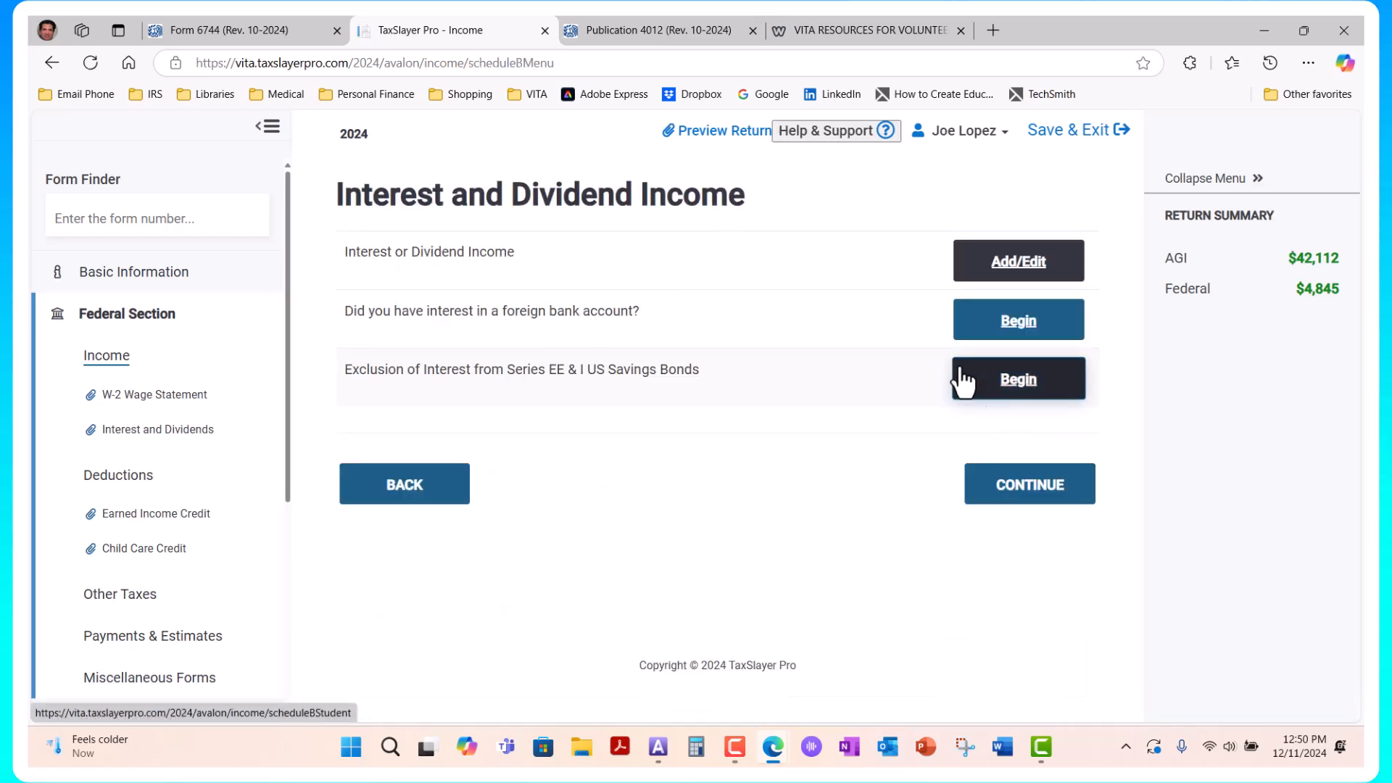
left_click(1012, 263)
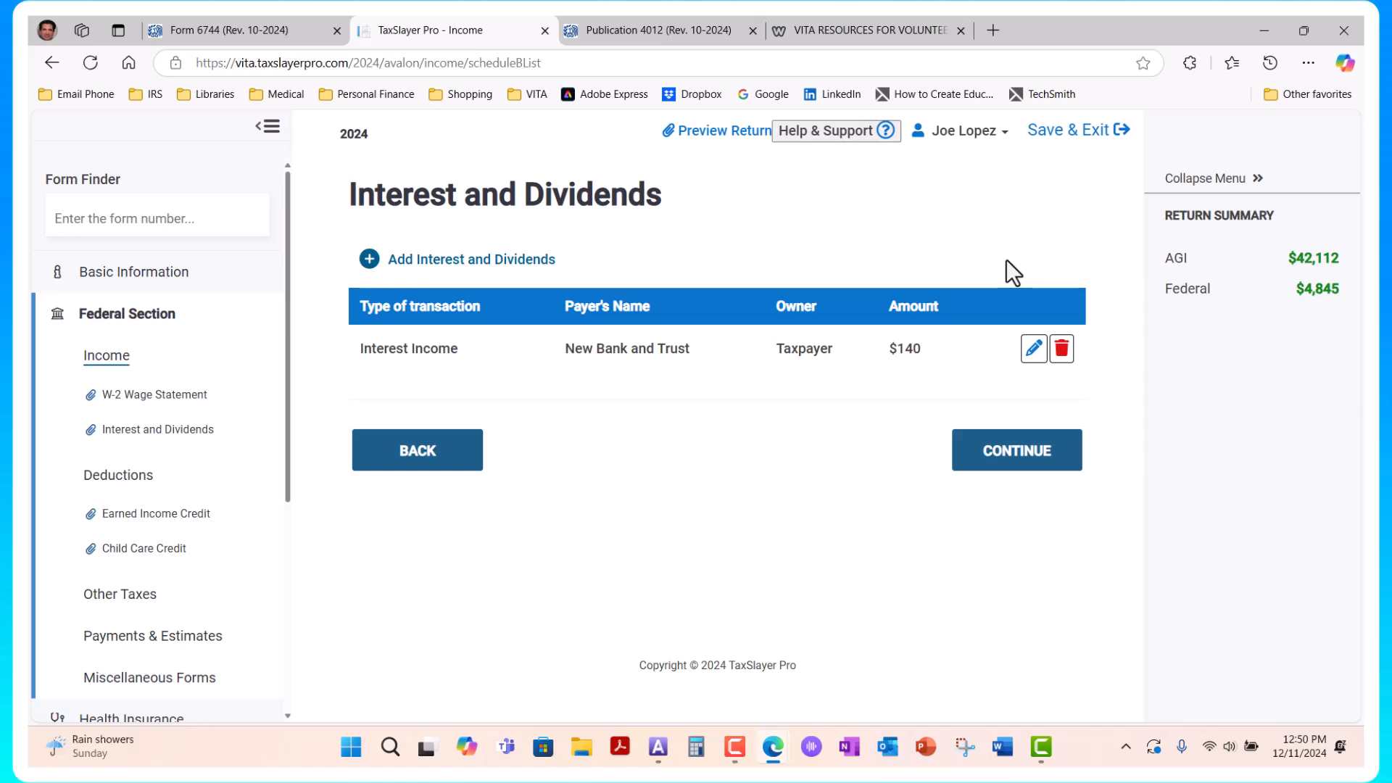
left_click(1033, 349)
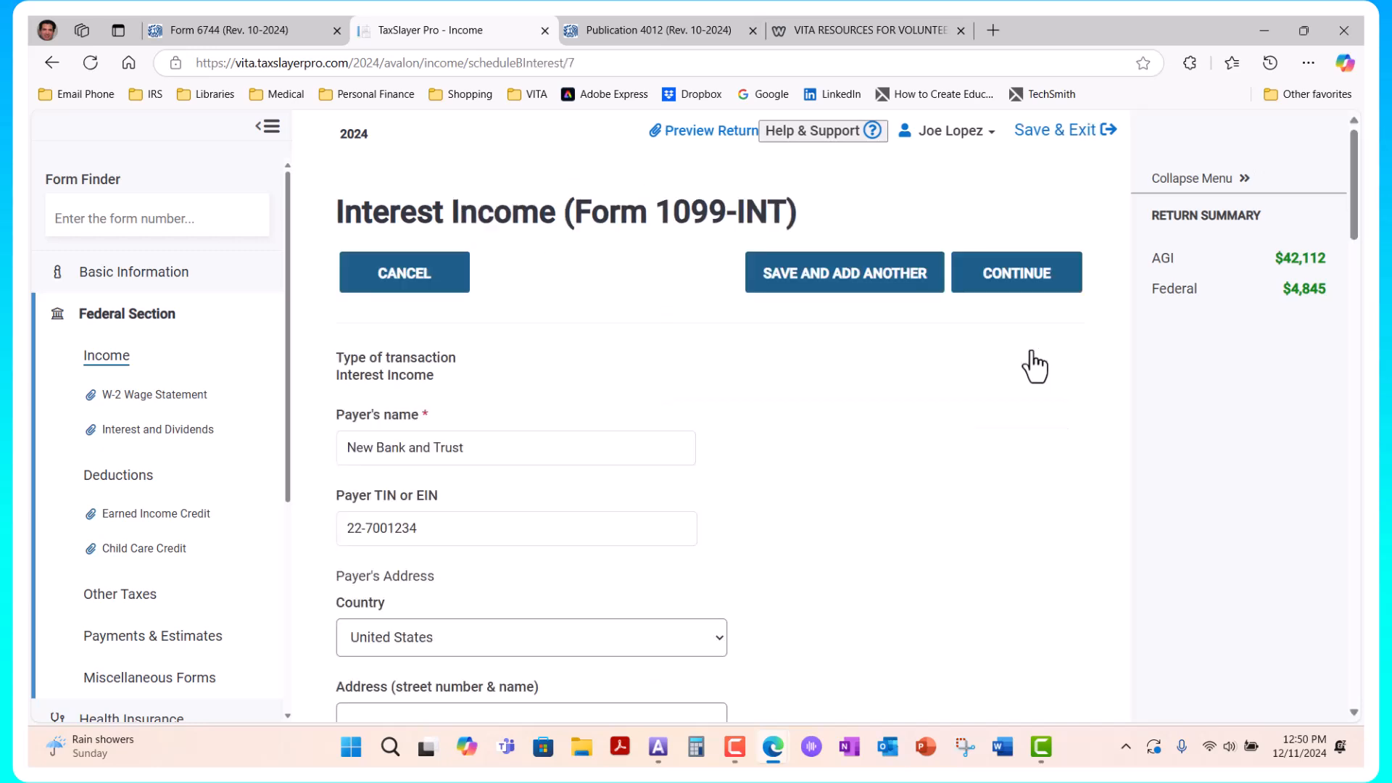
left_click(866, 498)
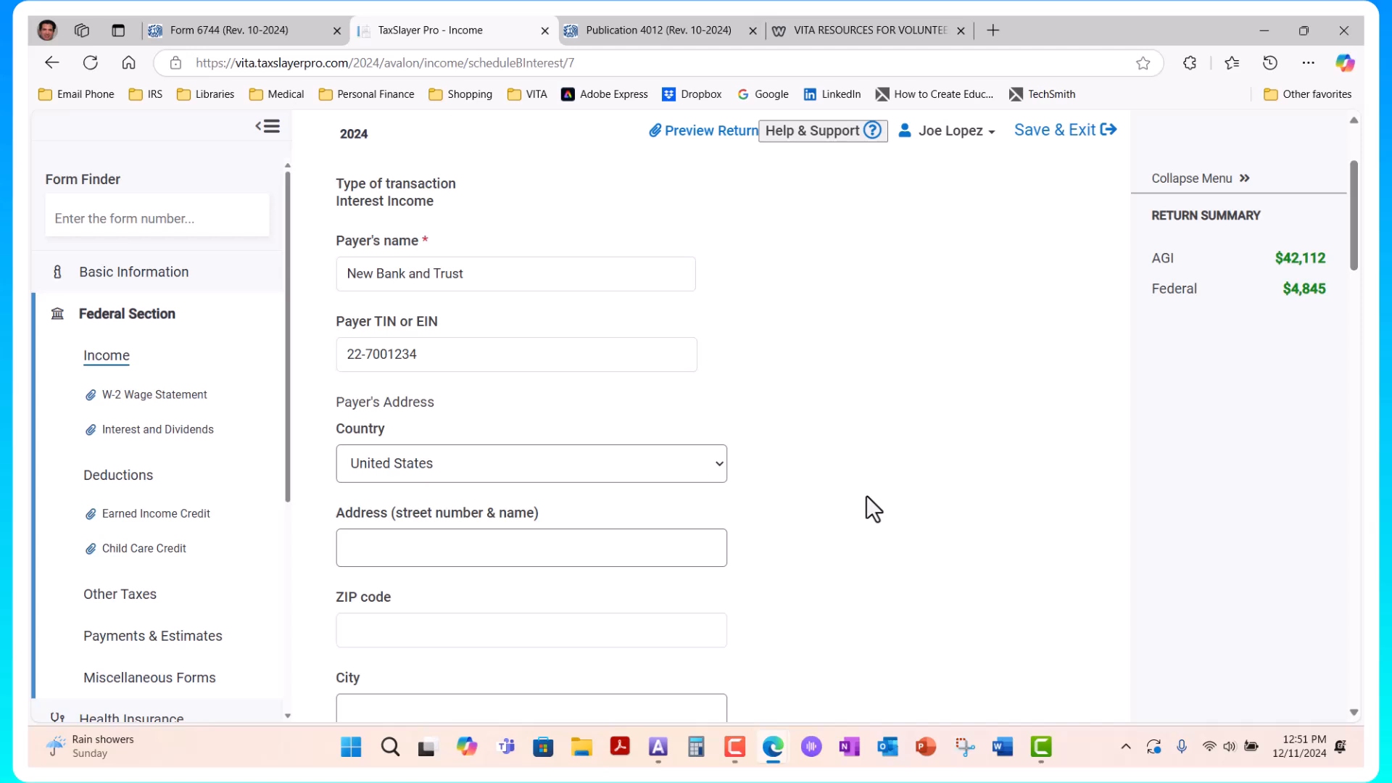
Examine the 1099-INT's interest, early withdrawal penalty and remaining boxes, and continue back to the Income list without changes
scroll(867, 496, "down", 2)
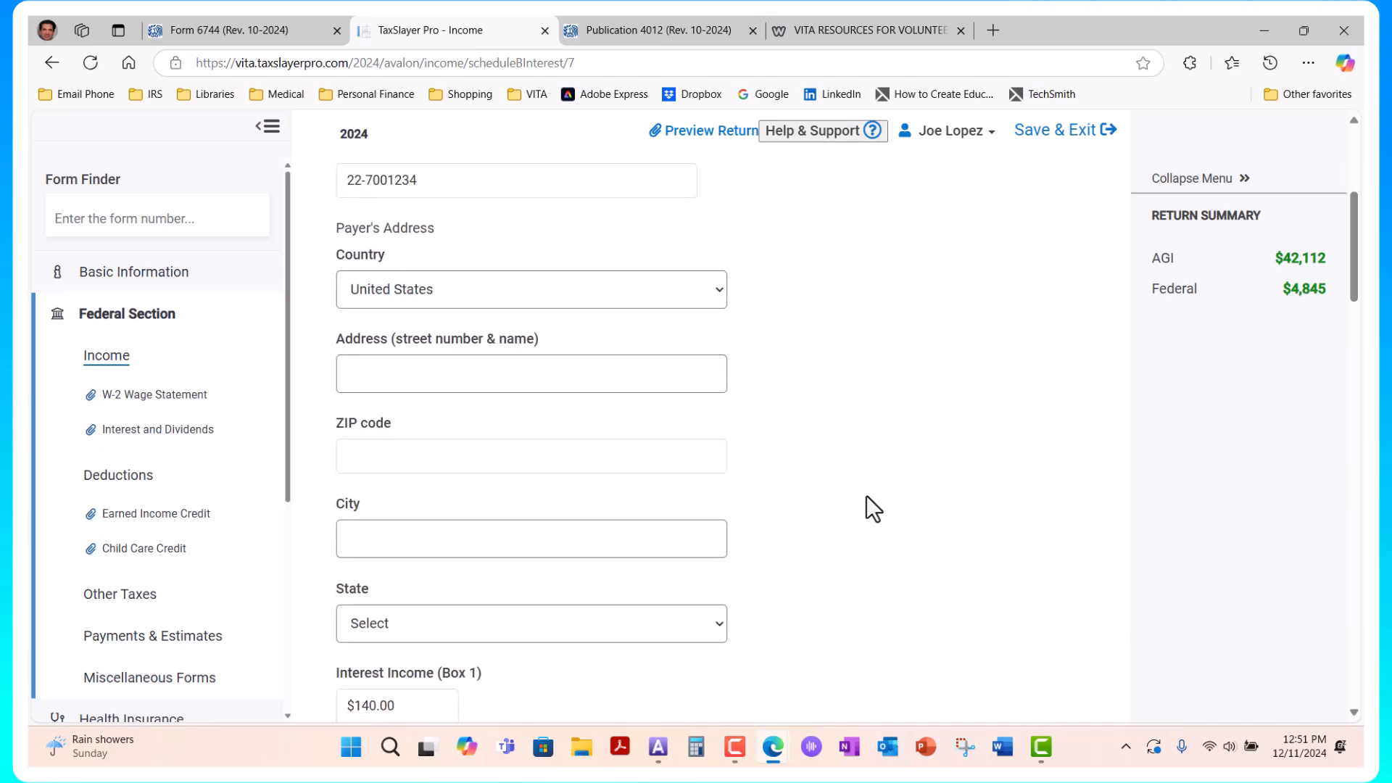
scroll(867, 496, "down", 1)
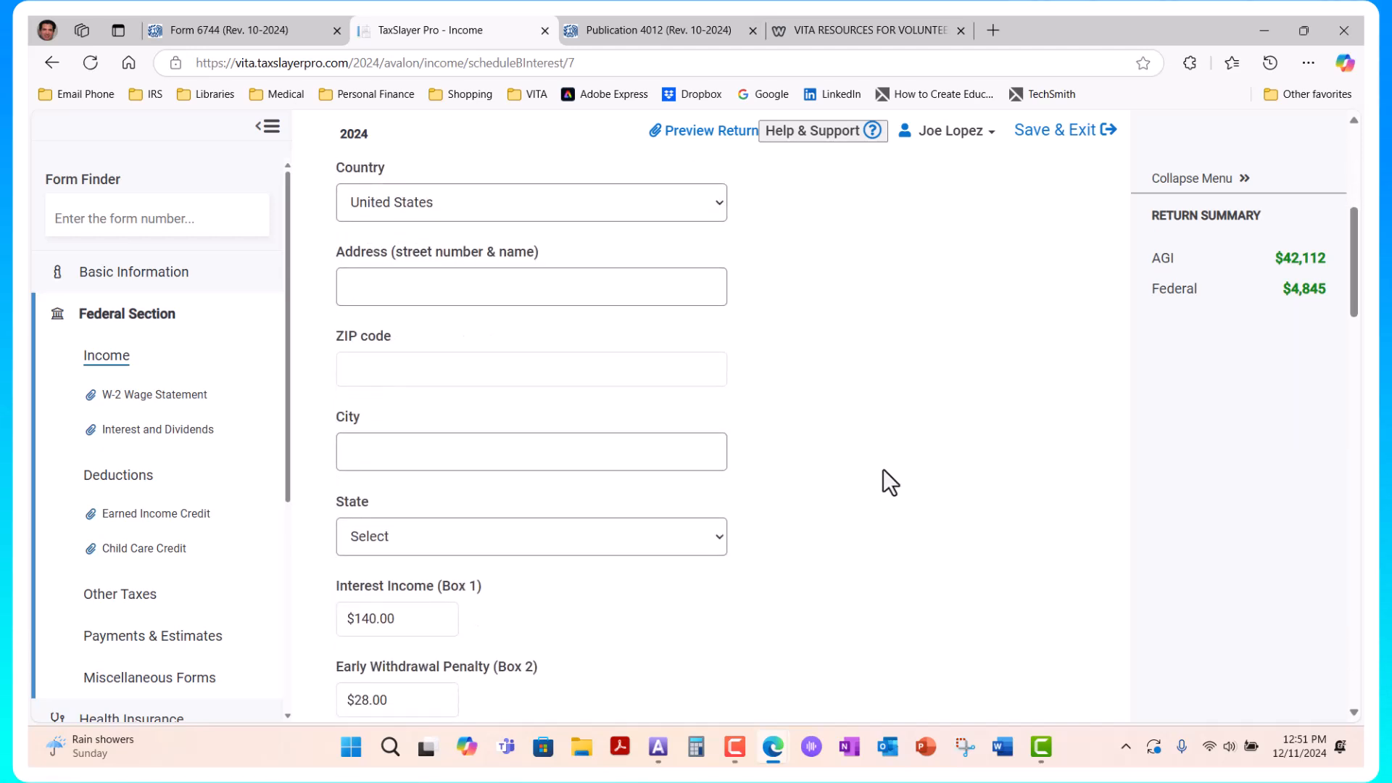
scroll(884, 471, "down", 2)
scroll(885, 471, "down", 1)
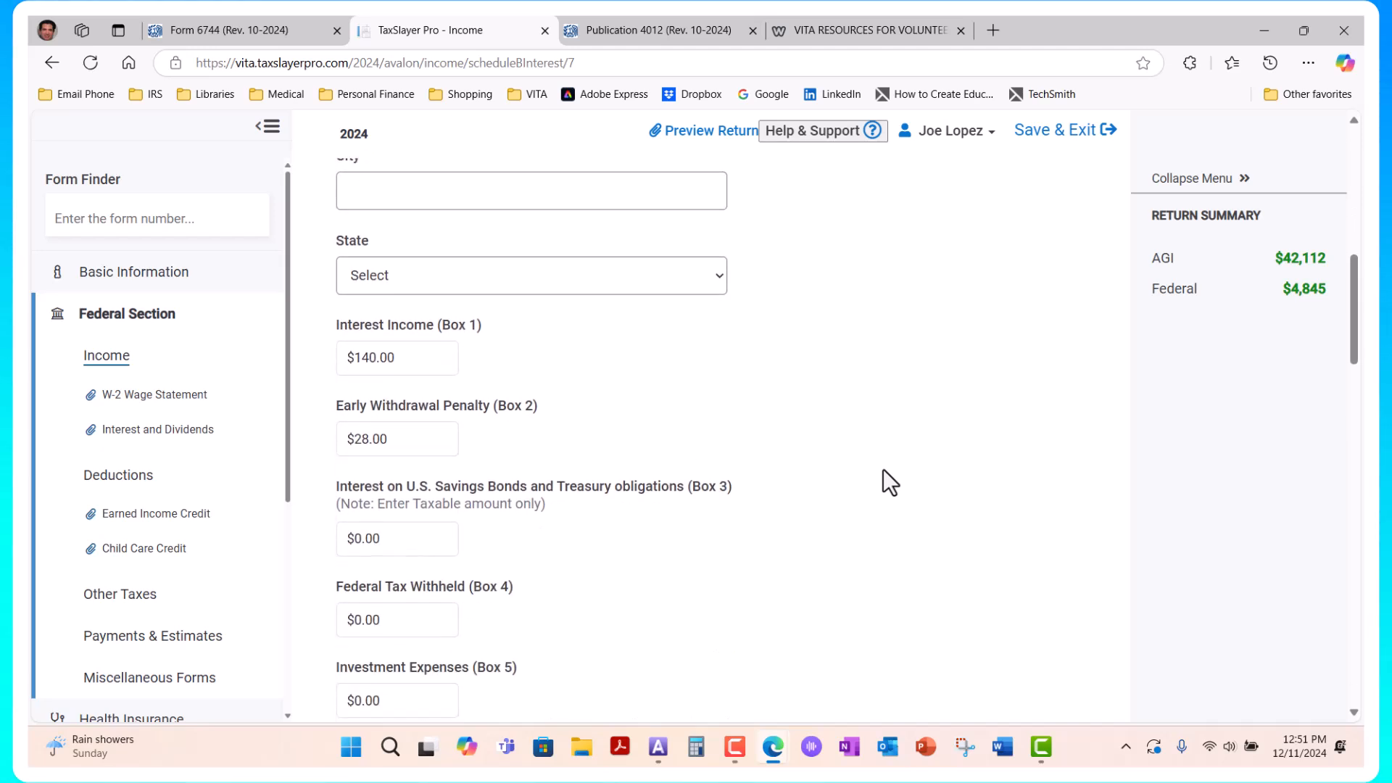
scroll(883, 468, "down", 1)
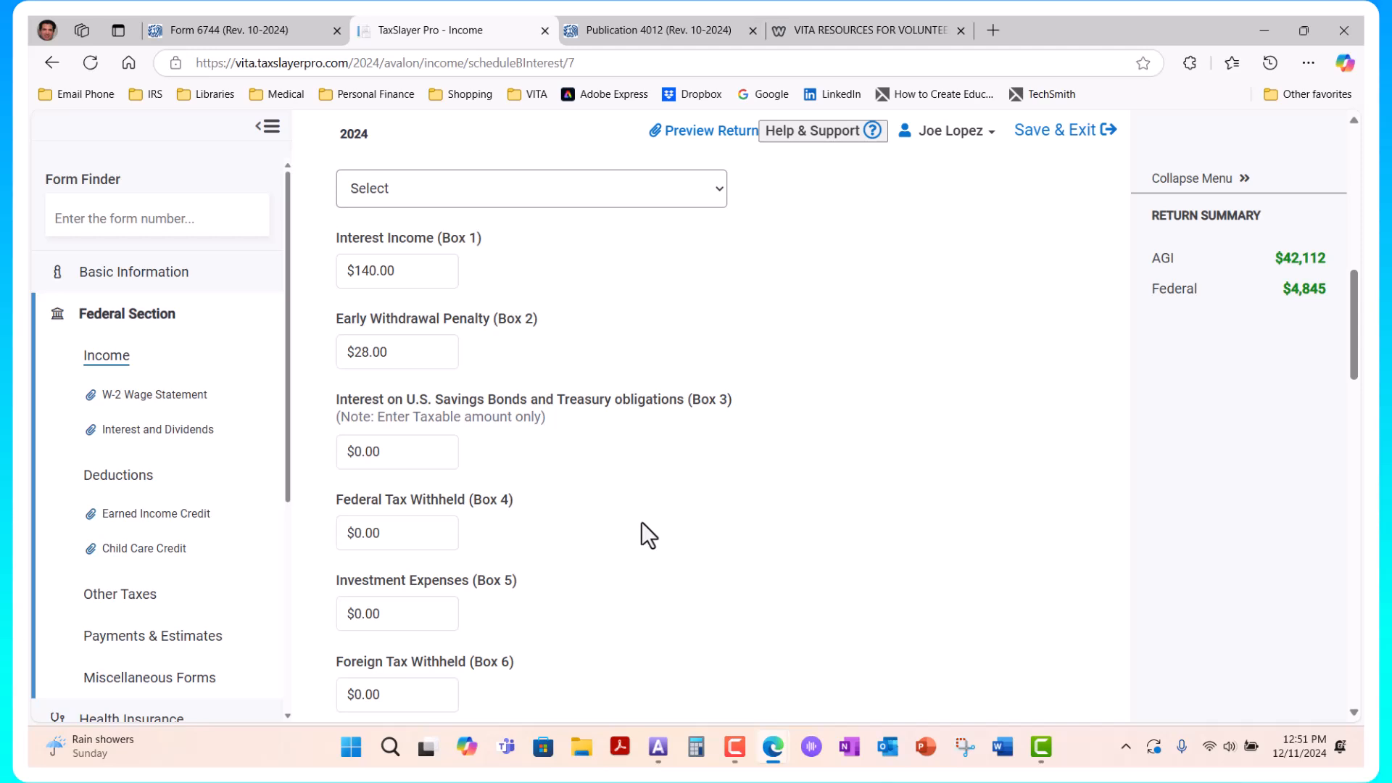
scroll(641, 522, "down", 10)
scroll(643, 522, "down", 10)
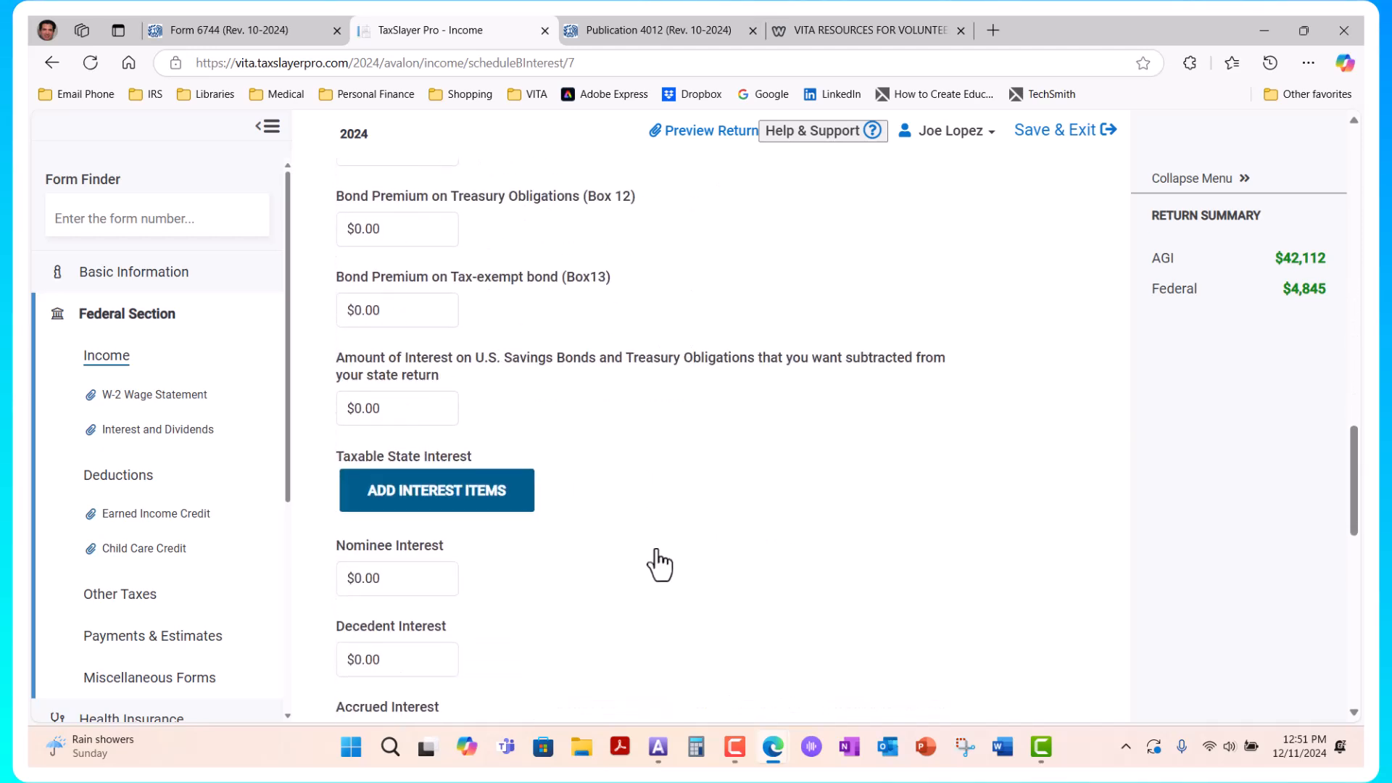
left_click(980, 628)
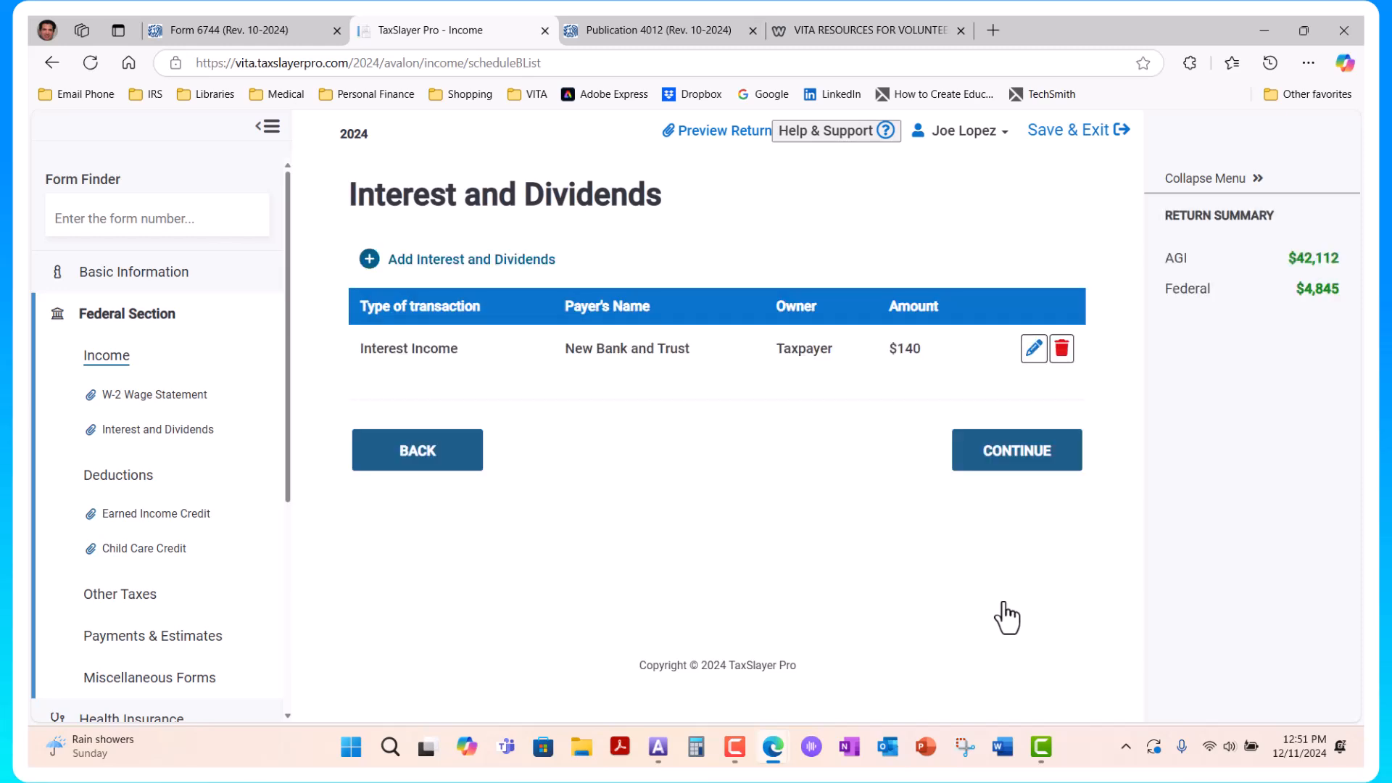
left_click(1007, 472)
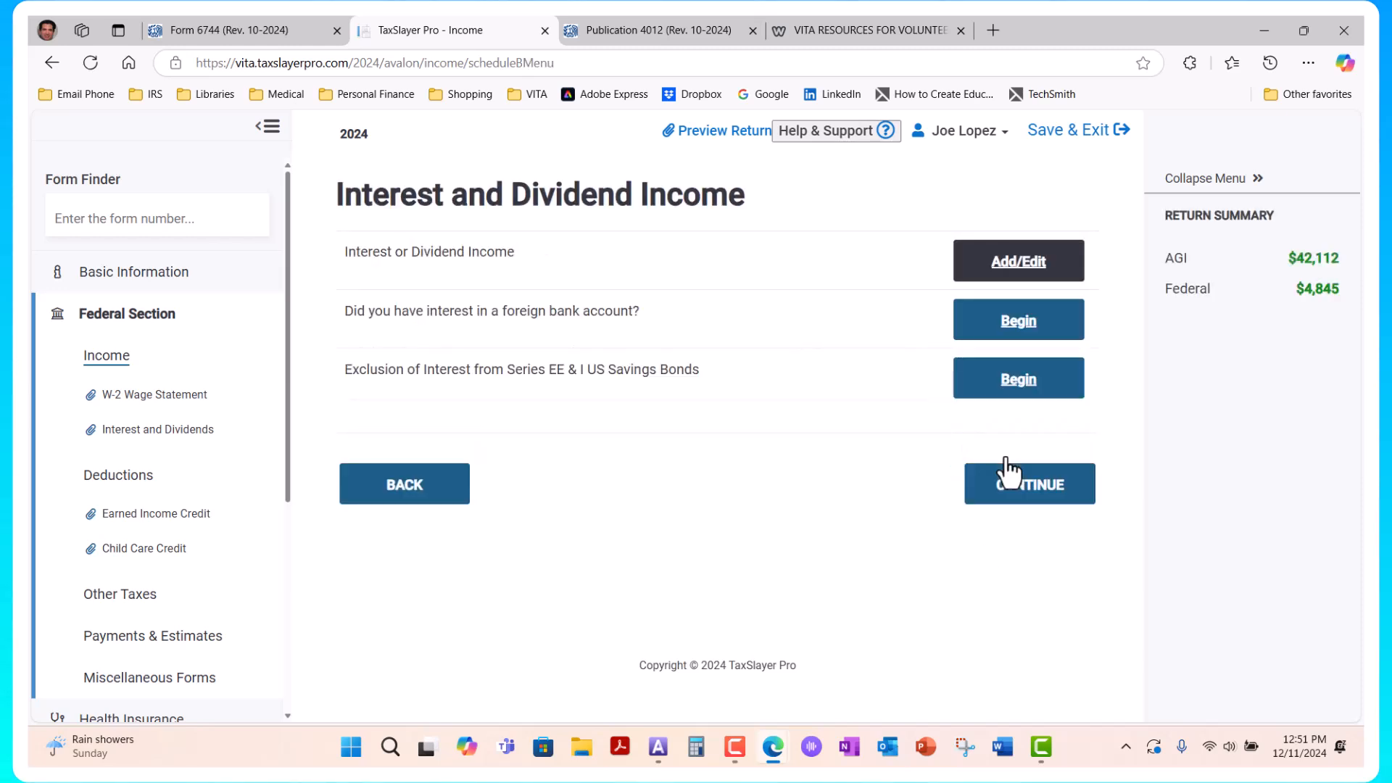
left_click(1026, 494)
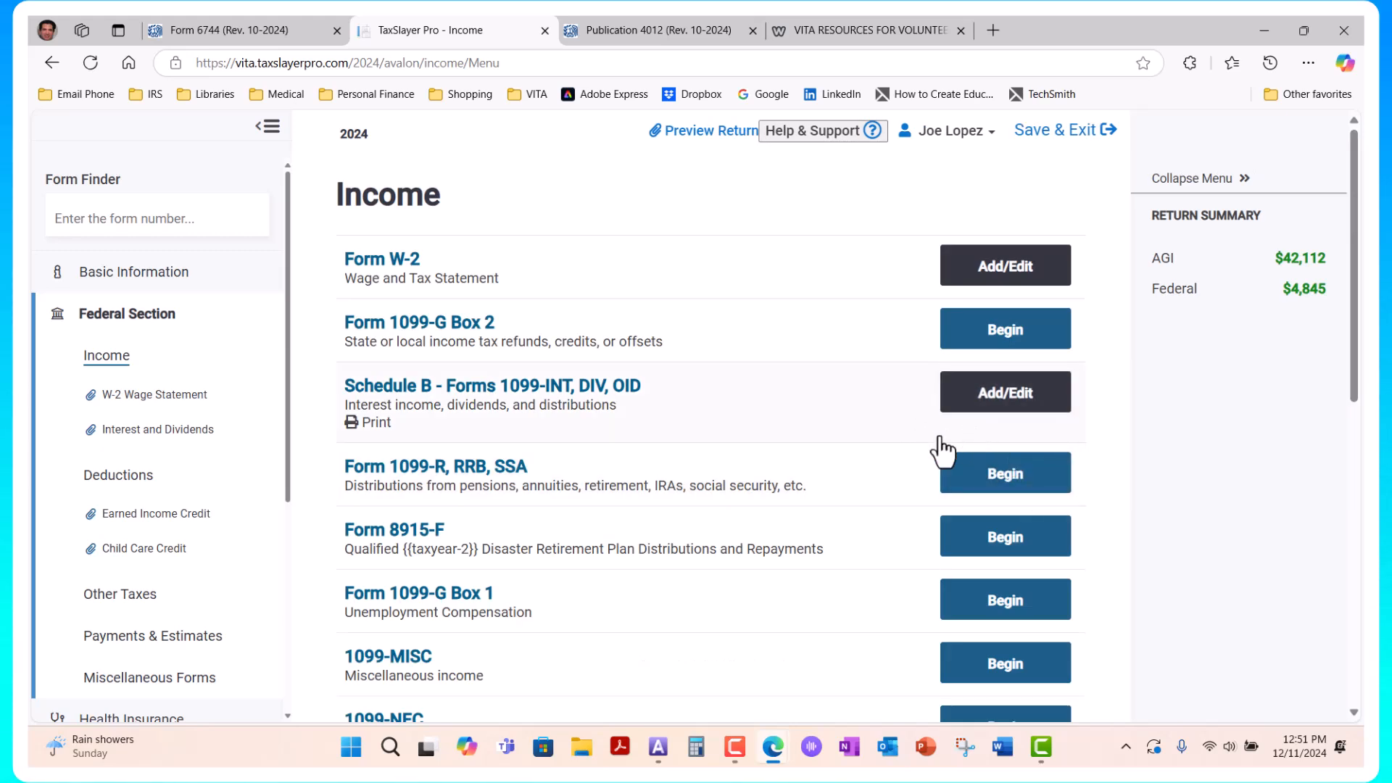
Open the Credits section under Deductions, declining to pull prior year Form 3800 carryovers
left_click(127, 480)
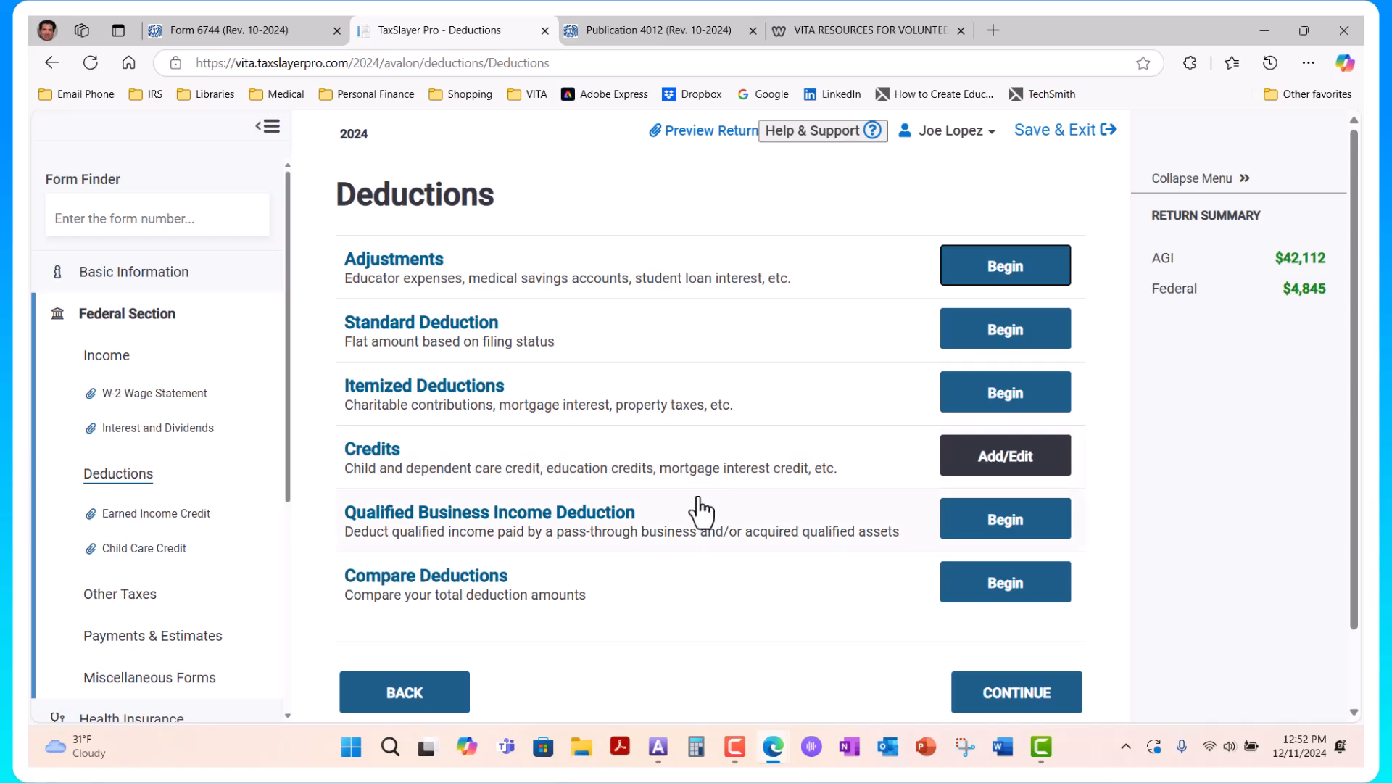
left_click(1004, 468)
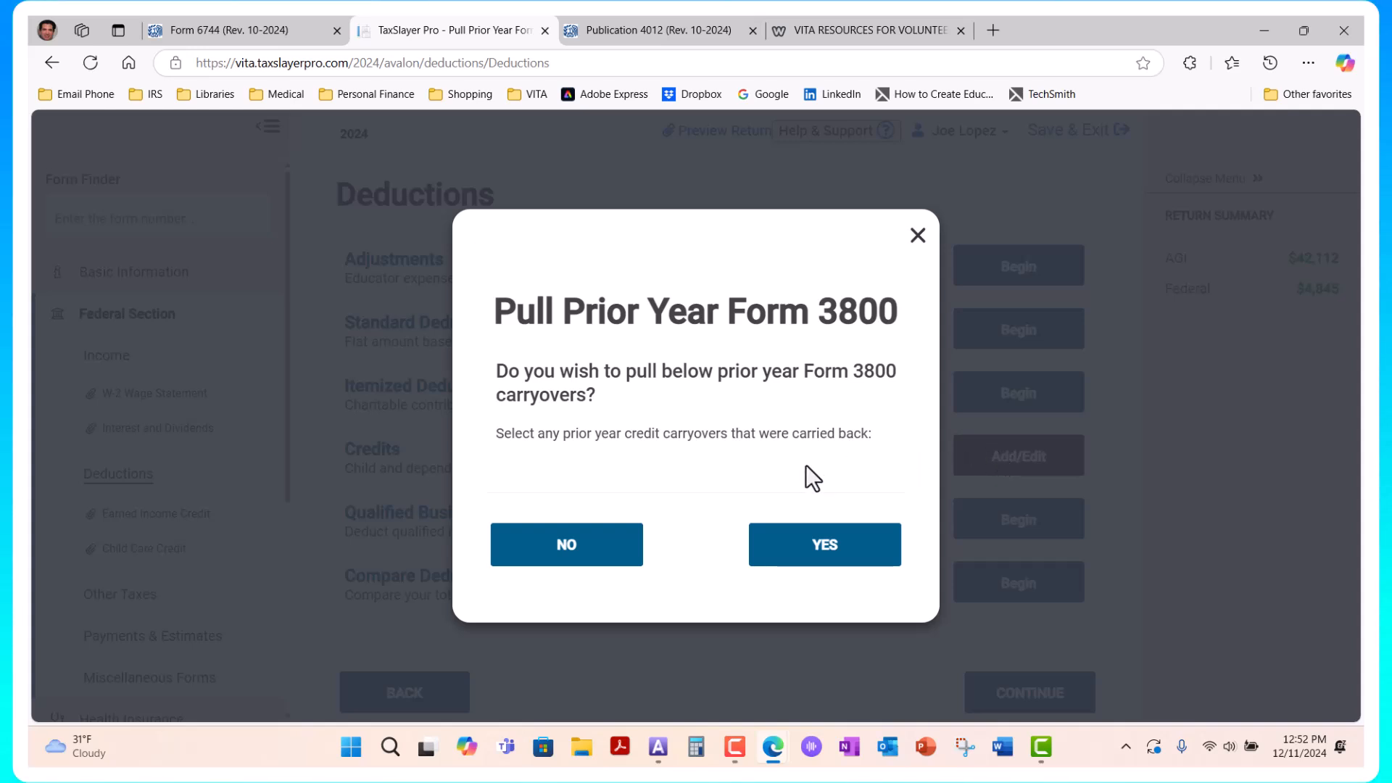
left_click(588, 545)
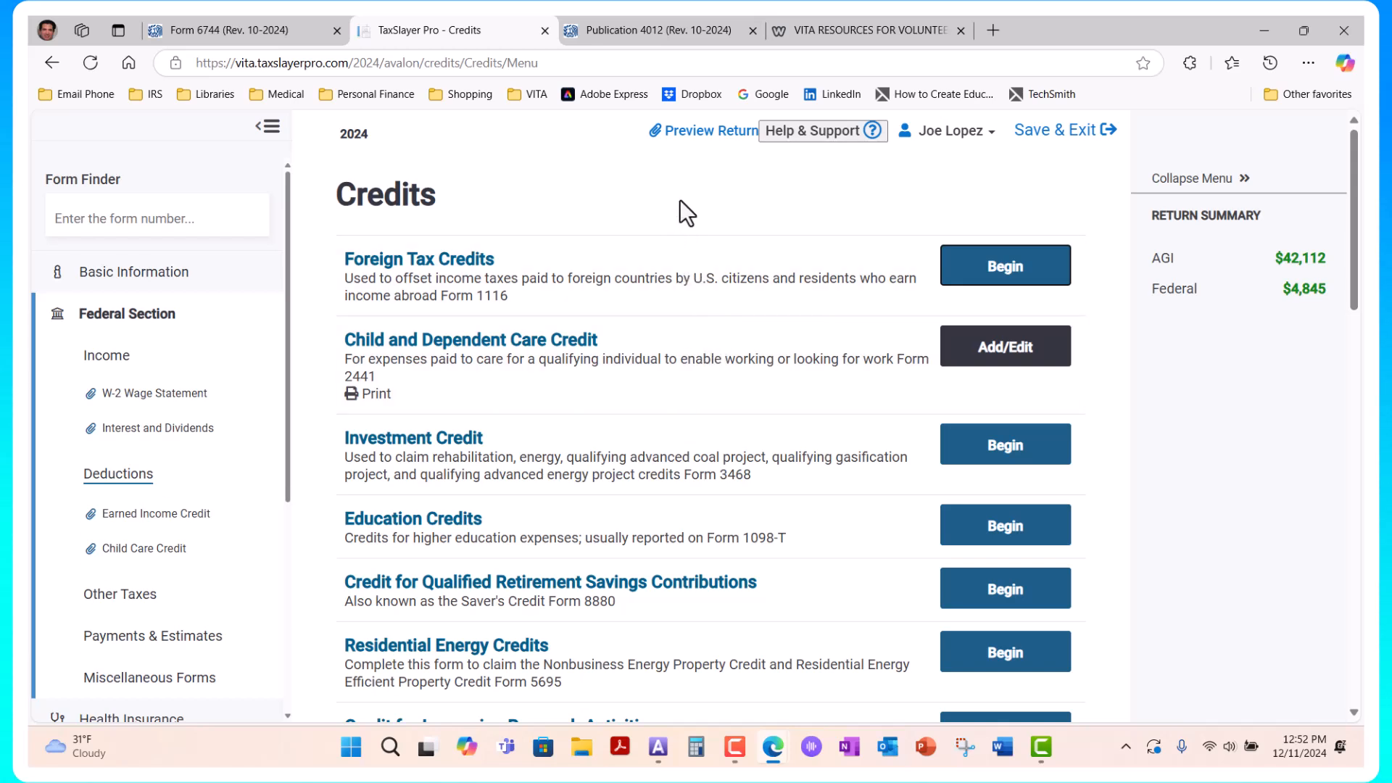
Open the Child and Dependent Care Credit entry and review the Southside Day Care provider information
left_click(970, 354)
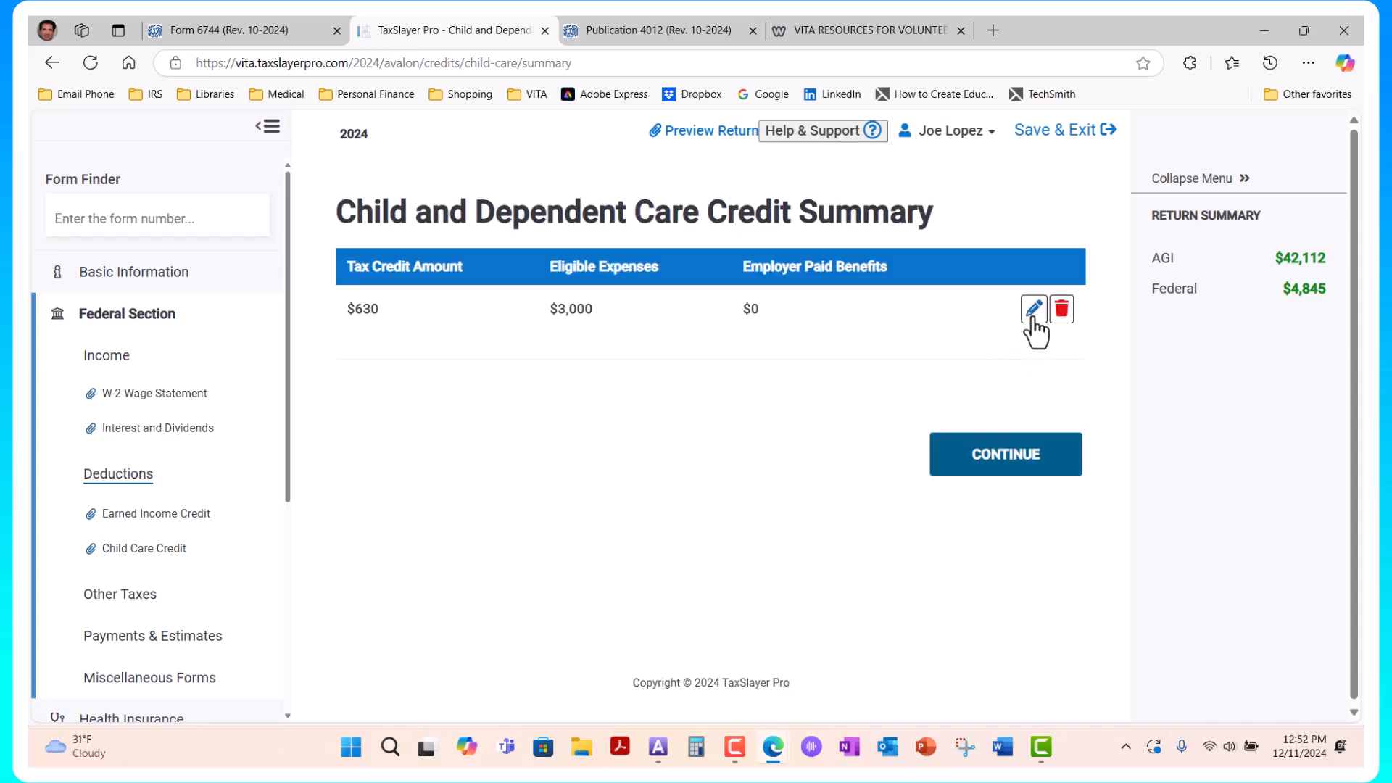
left_click(1033, 319)
left_click(1032, 361)
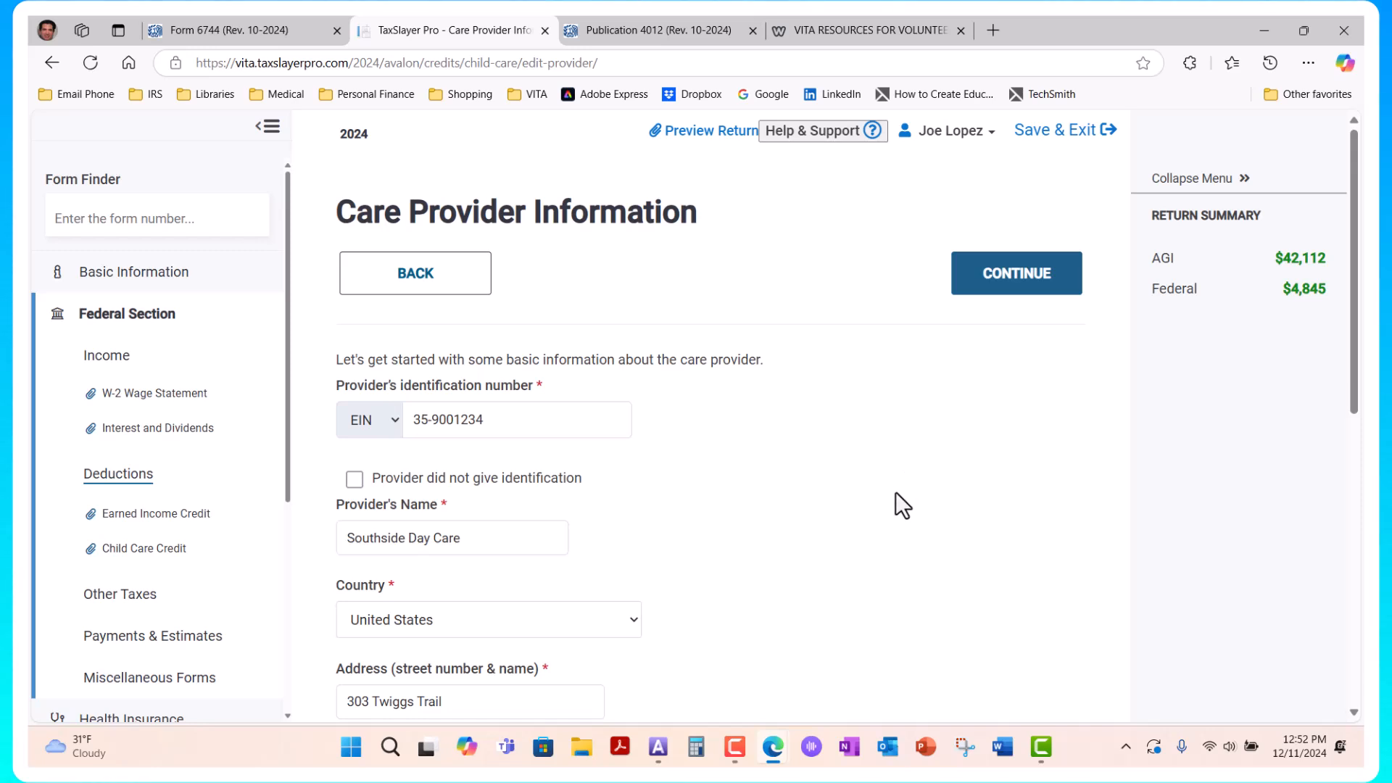
scroll(895, 492, "down", 5)
scroll(895, 491, "down", 2)
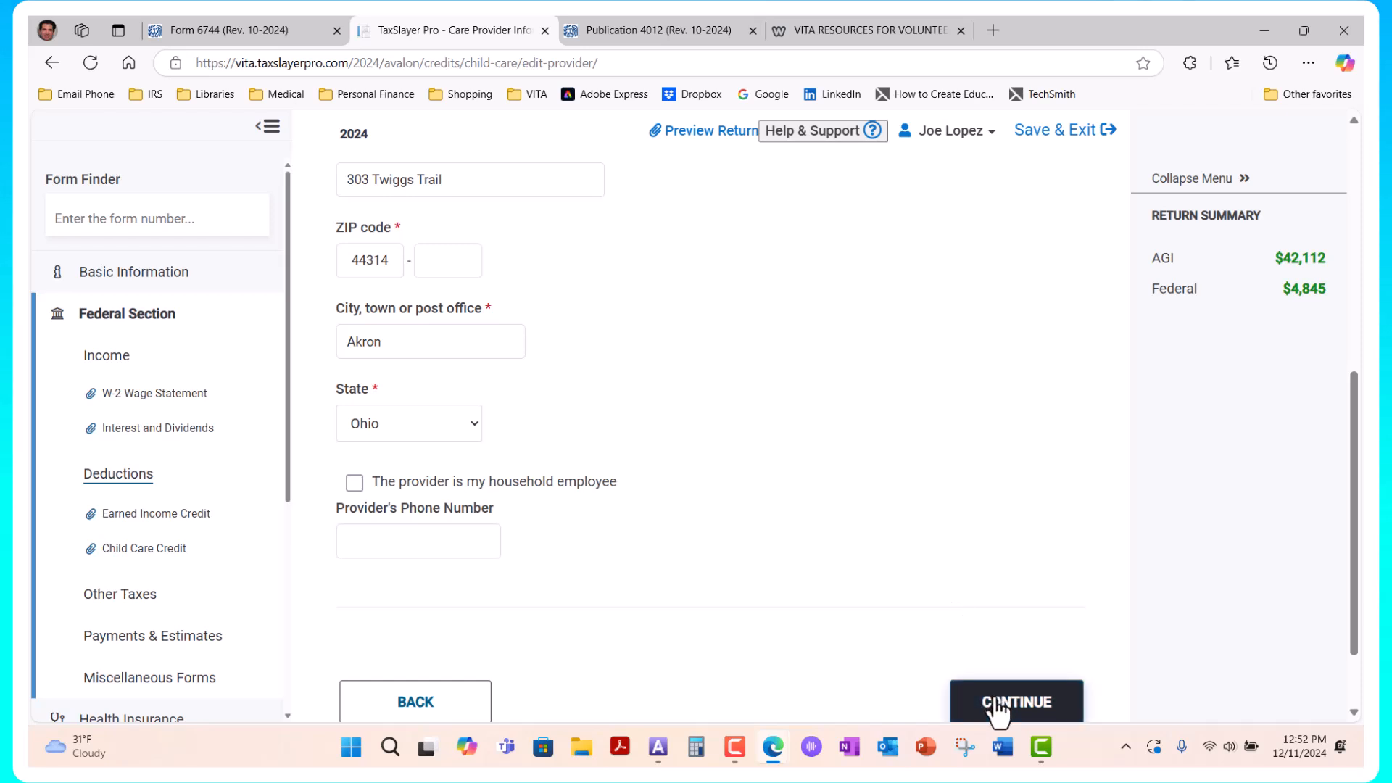
left_click(998, 707)
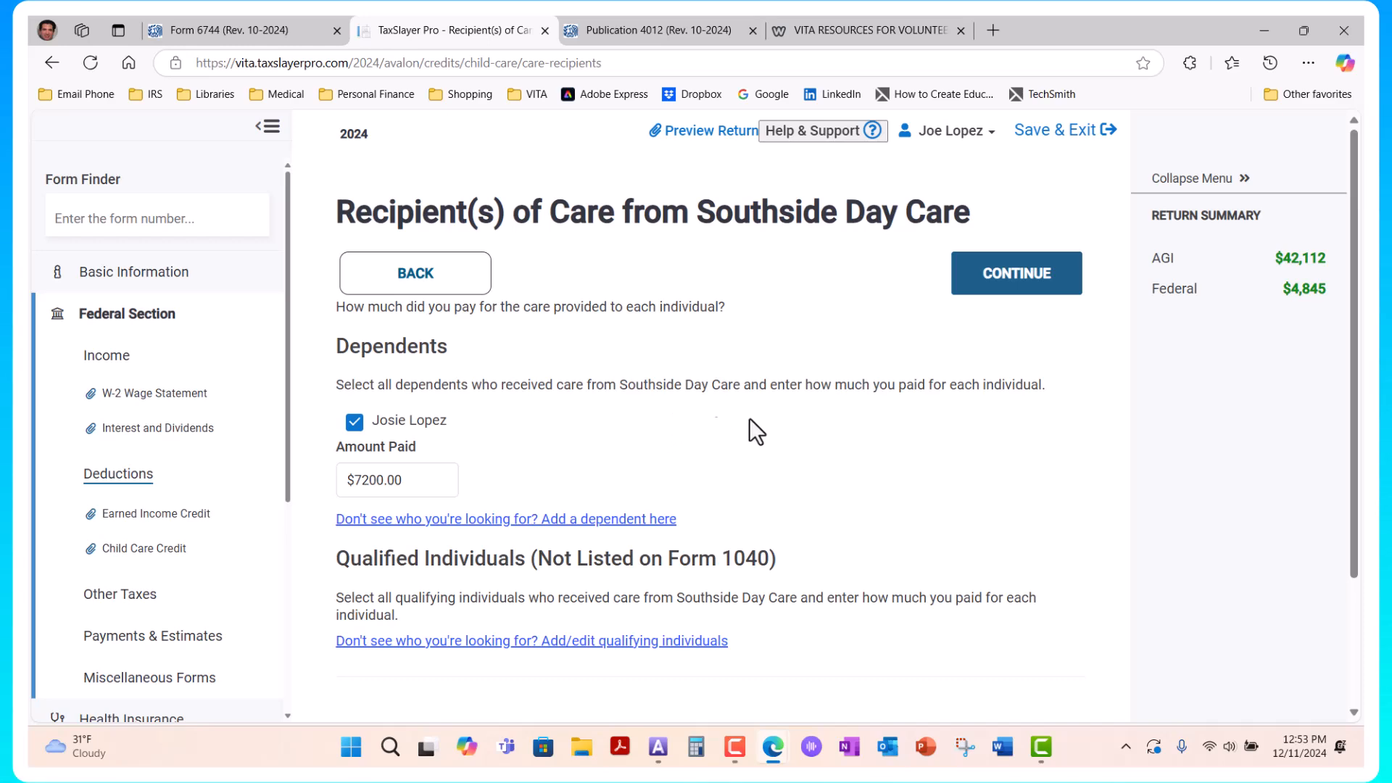
Check the dependent and amount paid for care from Southside Day Care, and continue past the provider summary
scroll(715, 418, "down", 2)
left_click(996, 625)
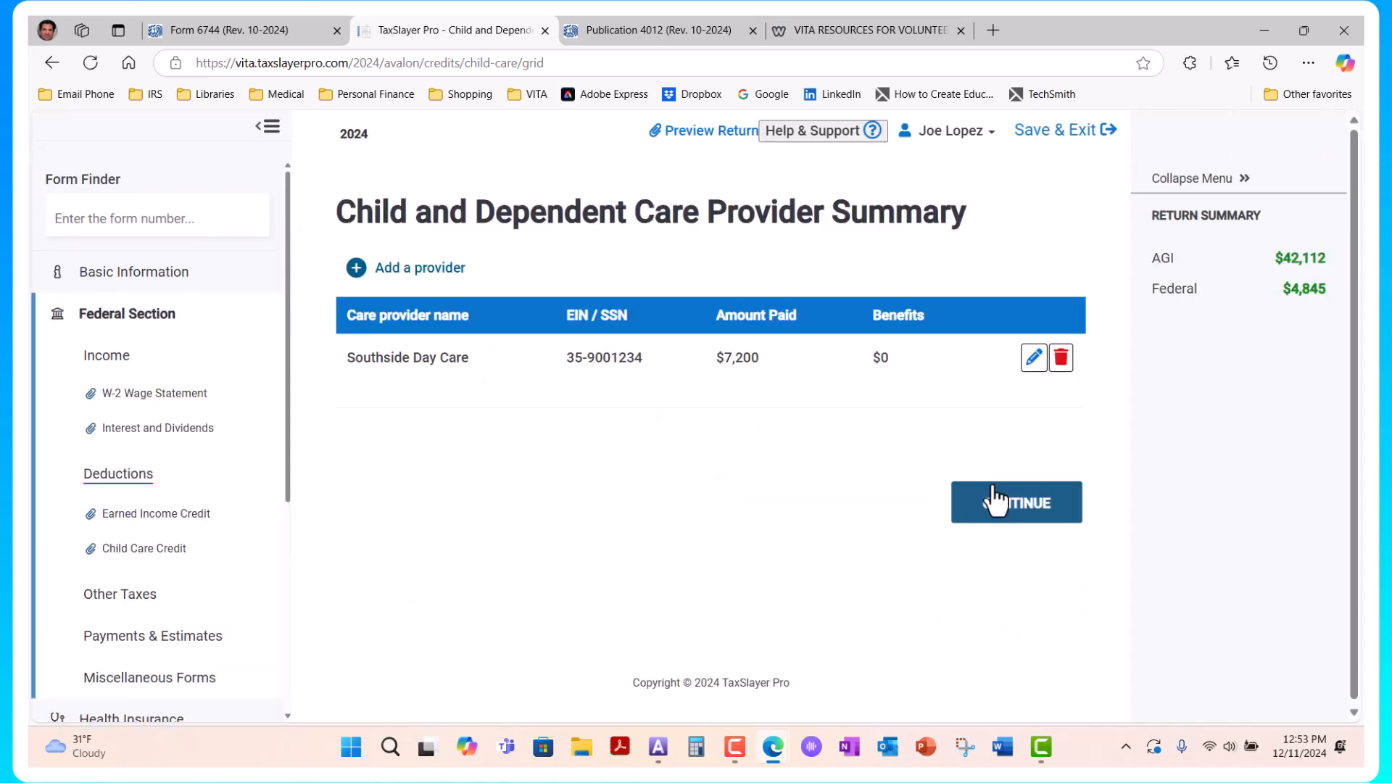
left_click(991, 499)
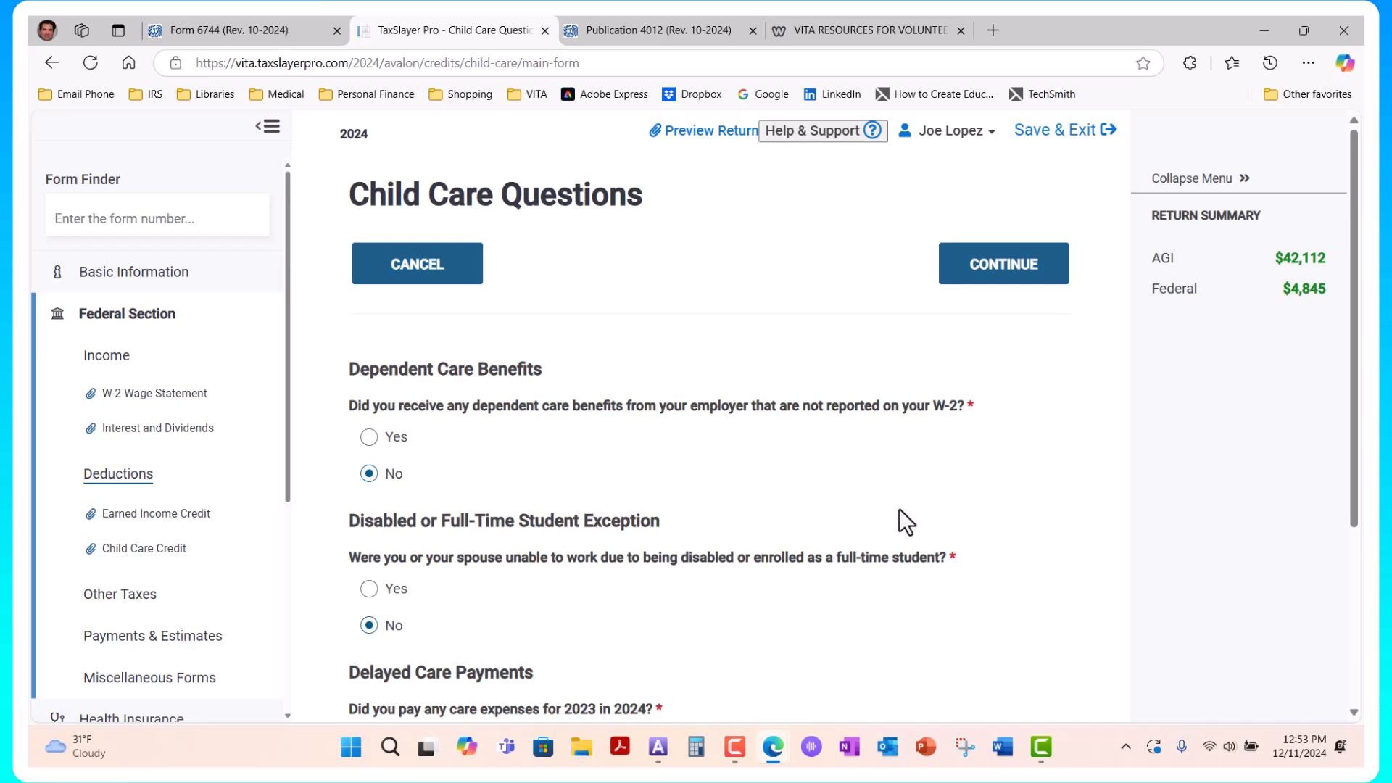
Review the child care questions on employer benefits, disability or student status and delayed payments, and return to the Credits list
scroll(899, 507, "down", 1)
scroll(906, 520, "up", 1)
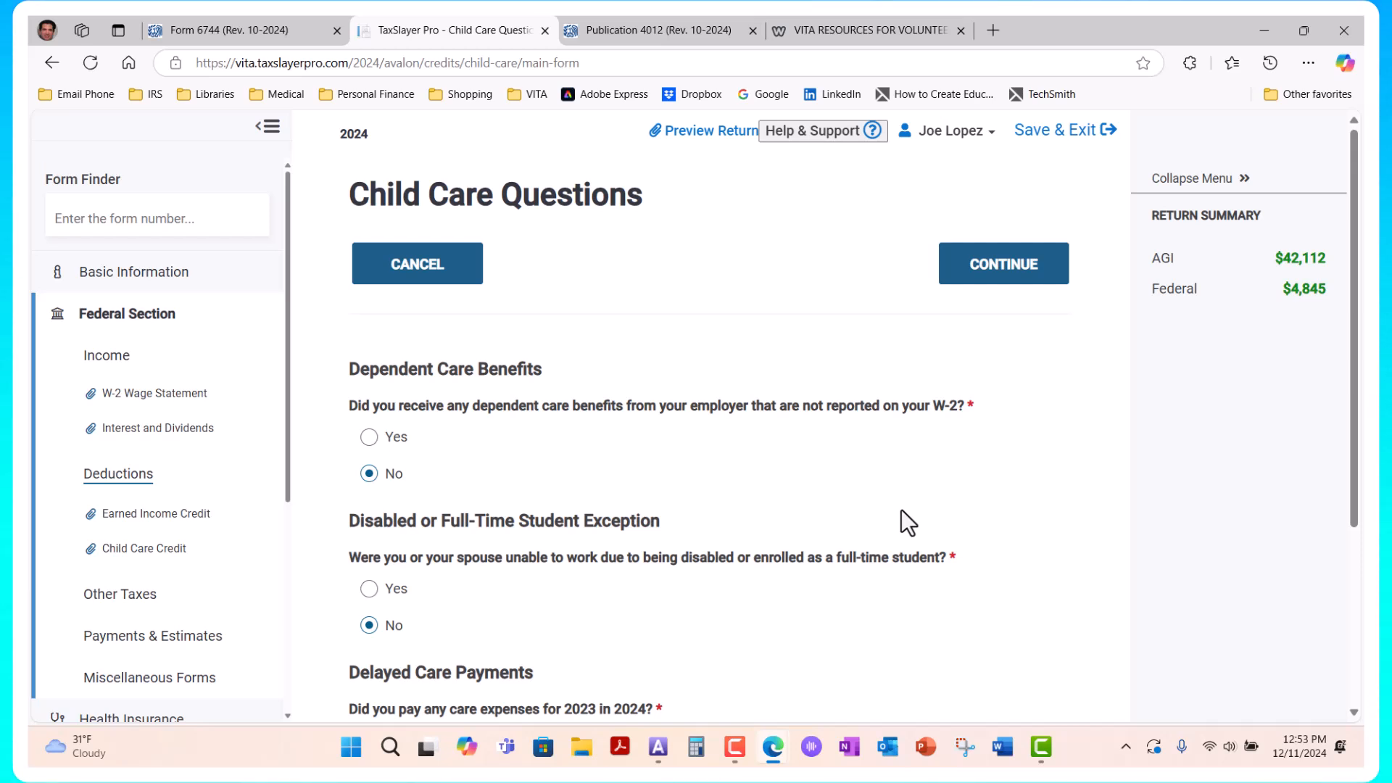
scroll(865, 493, "down", 3)
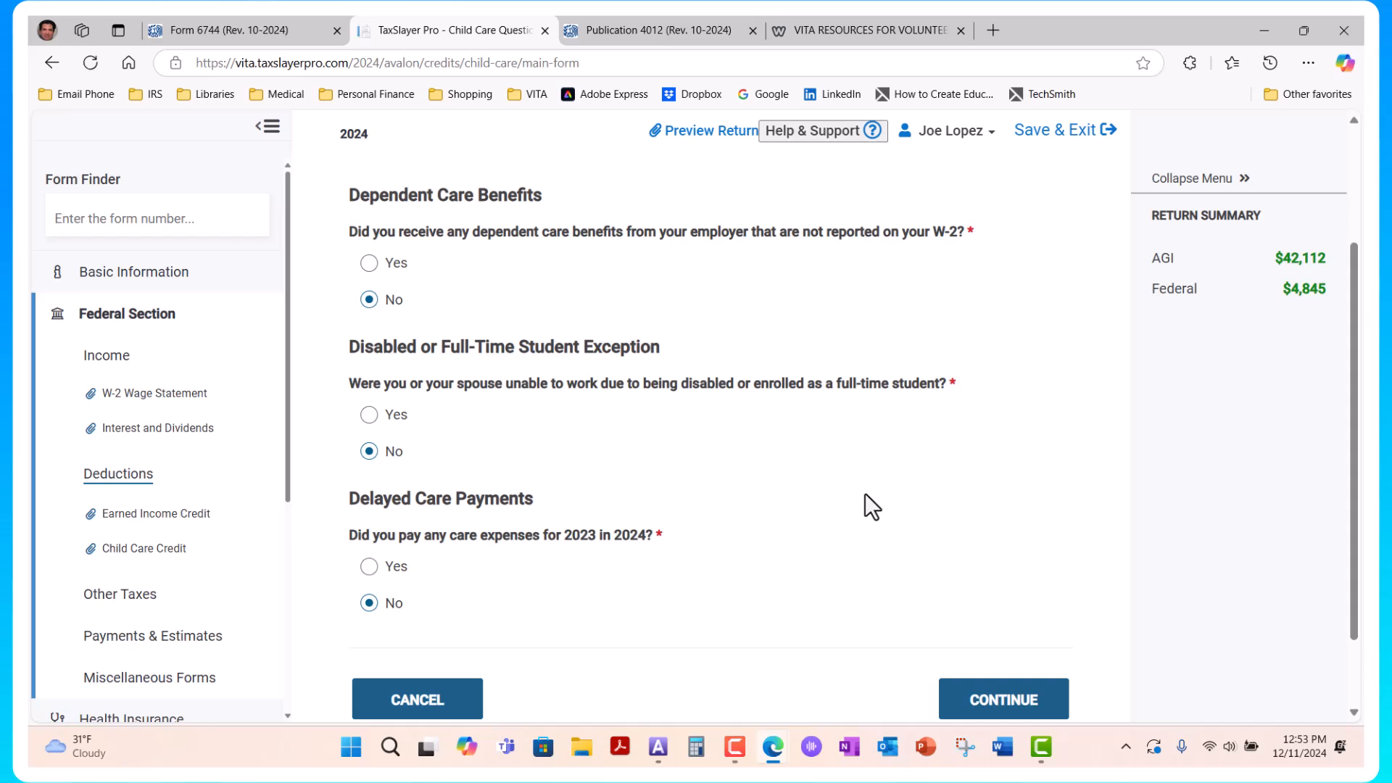
scroll(865, 493, "down", 2)
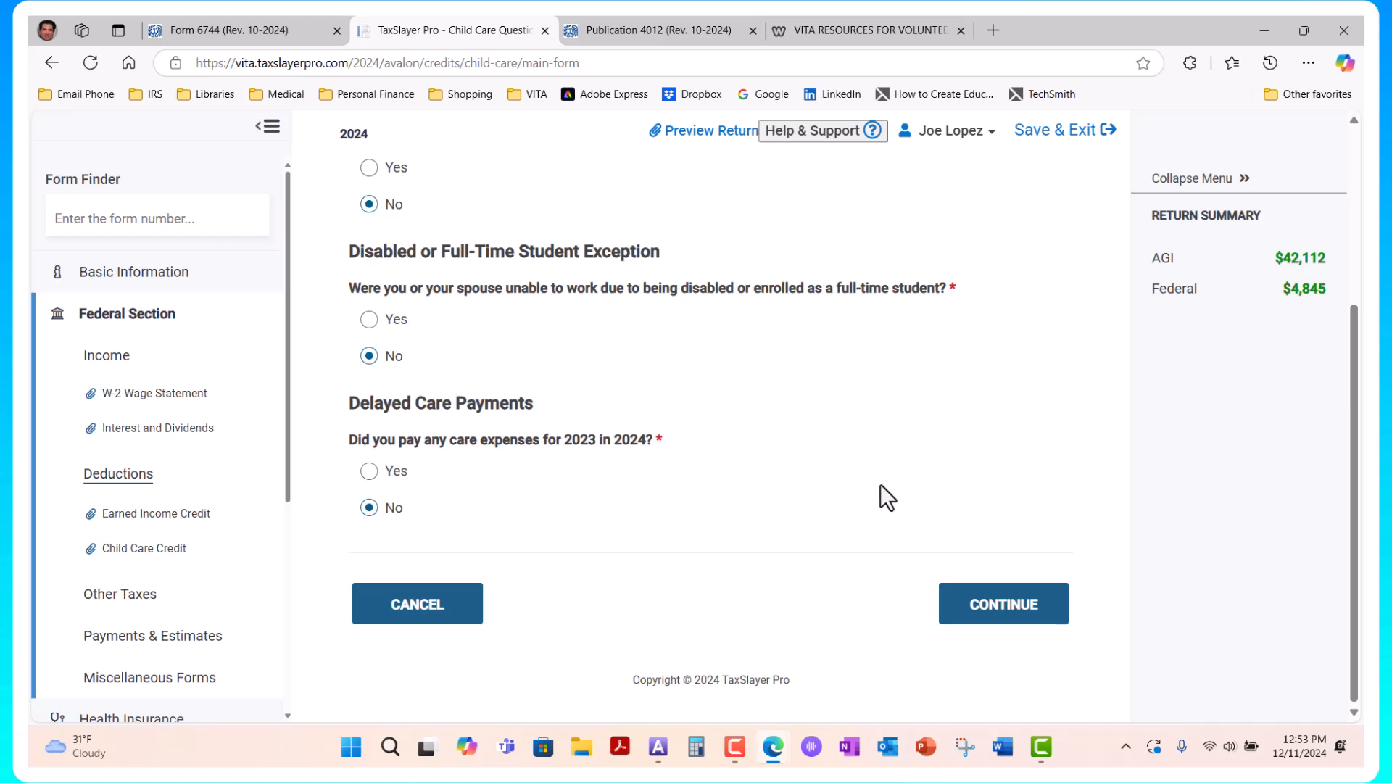
left_click(1005, 618)
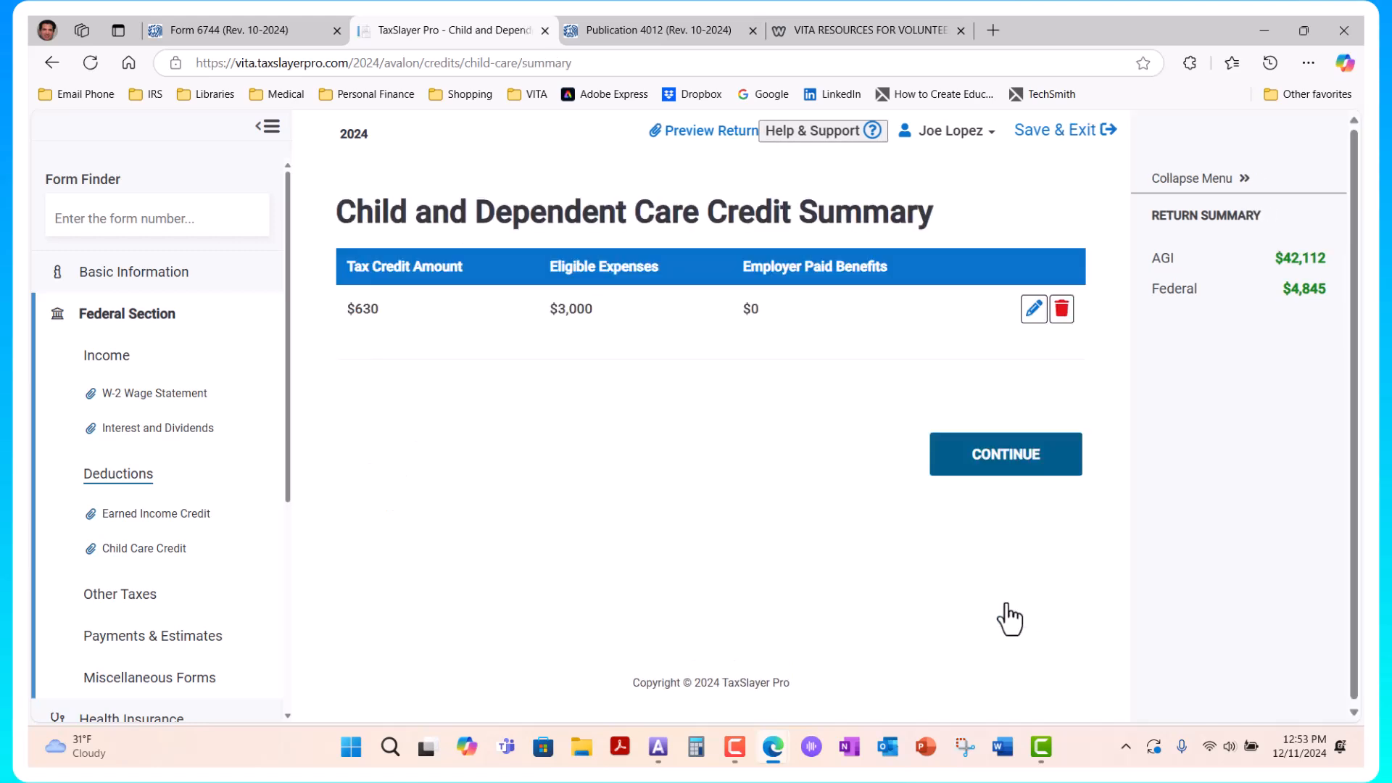
left_click(994, 482)
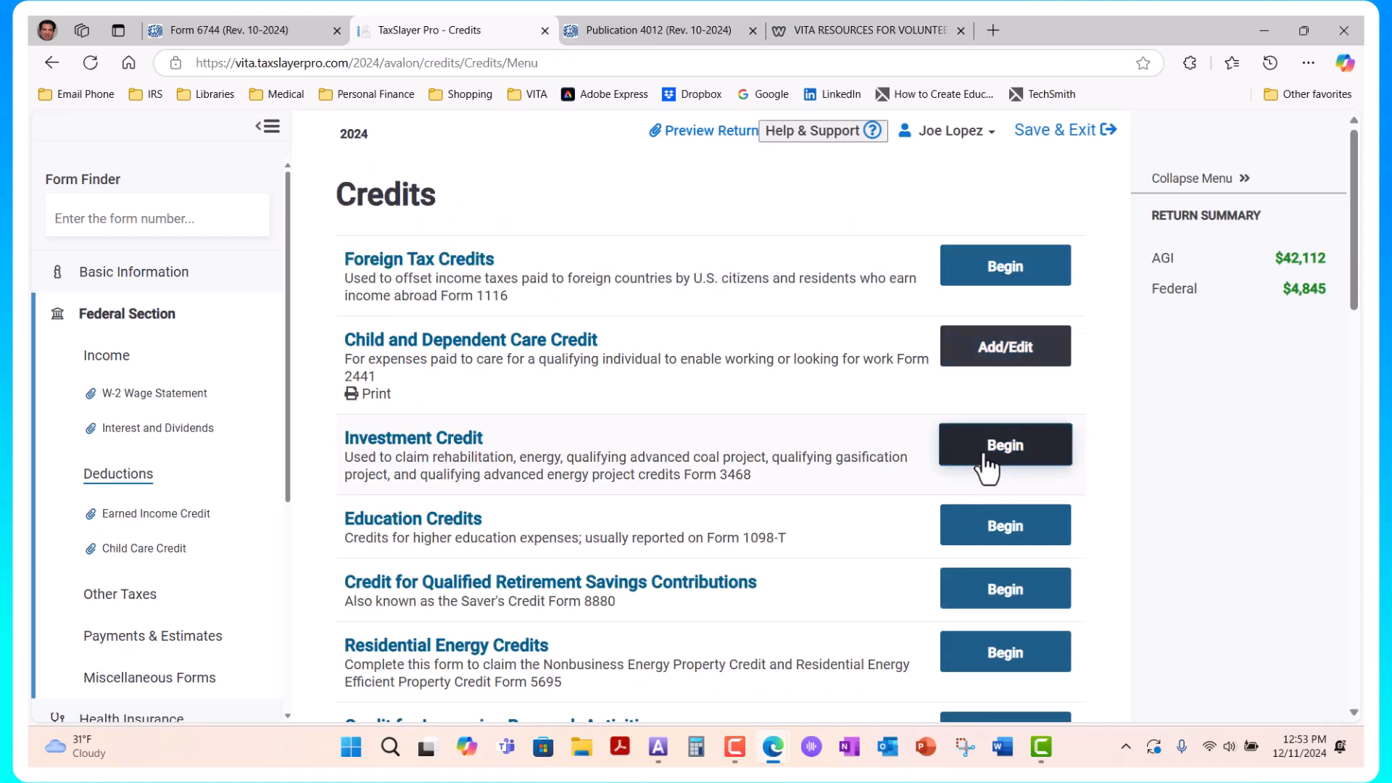
Leave the Credits and Deductions lists without adding entries and proceed to Other Taxes
scroll(1004, 522, "down", 10)
scroll(1010, 613, "down", 3)
left_click(1010, 619)
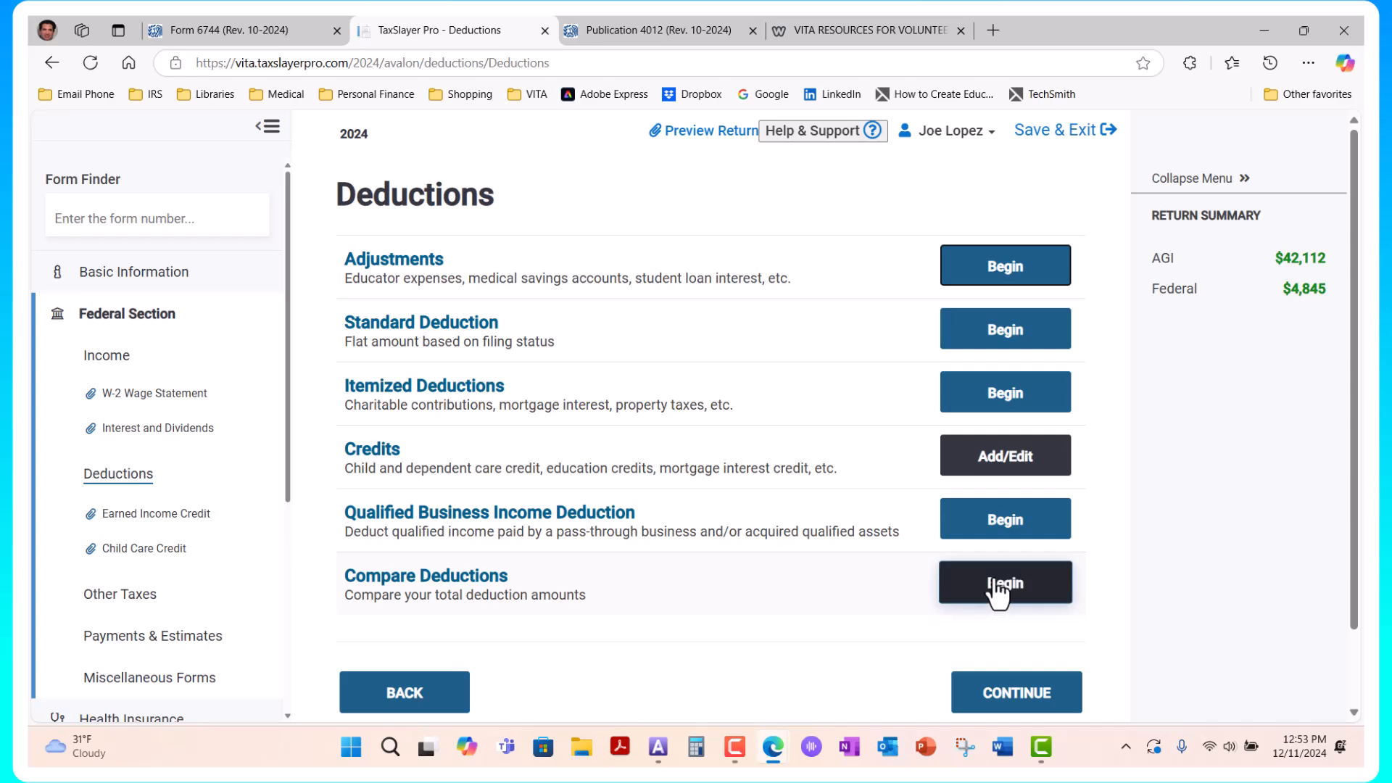
scroll(999, 602, "down", 2)
left_click(1002, 610)
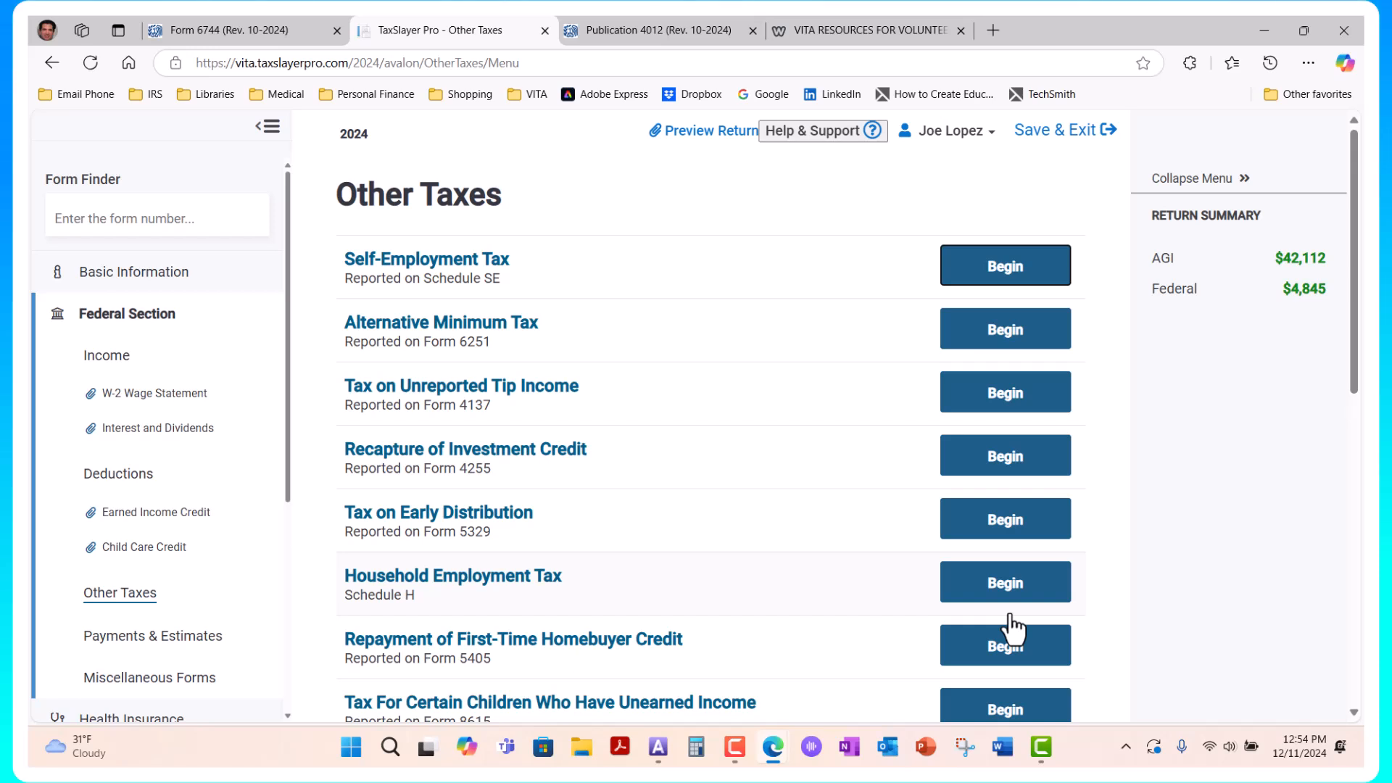
Pass through Other Taxes, Payments & Estimates and Miscellaneous Forms without entries to reach the Health Insurance section
scroll(957, 533, "down", 10)
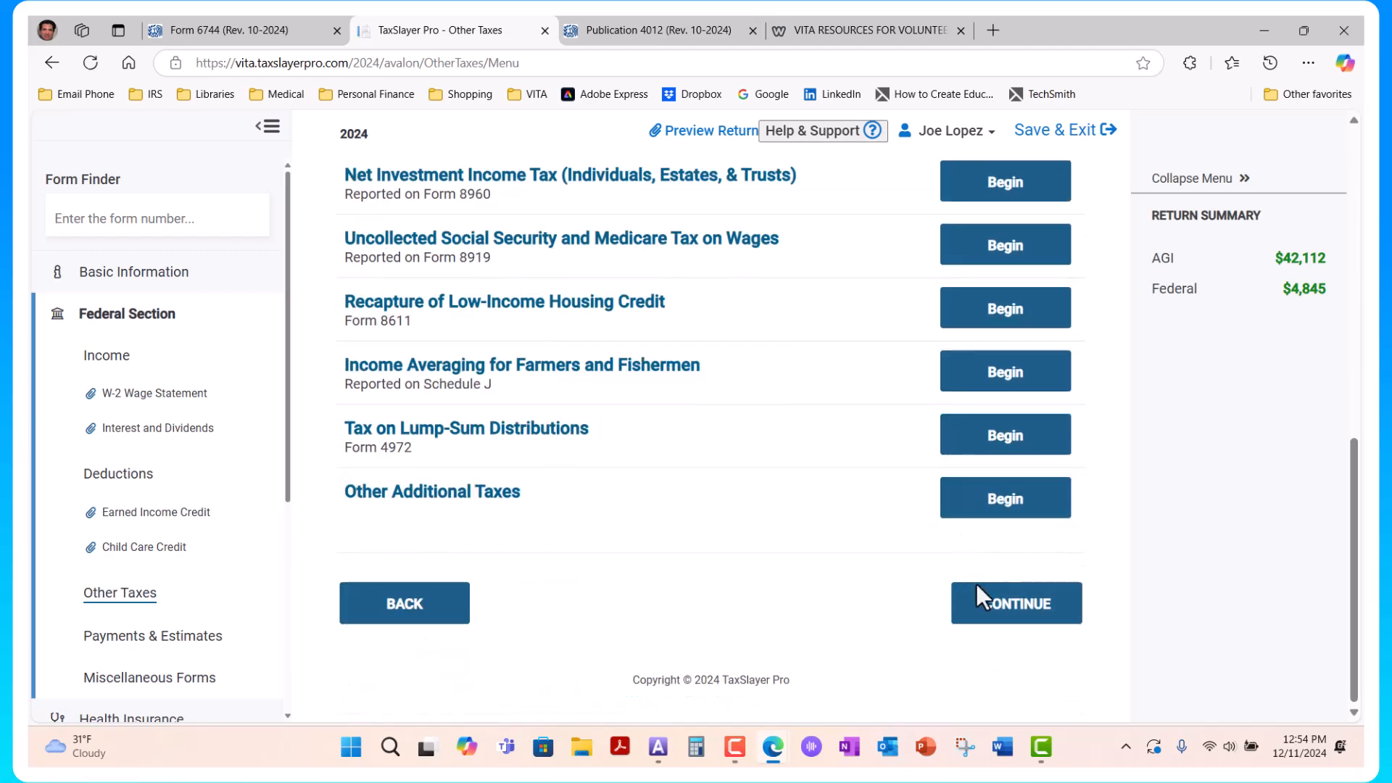
left_click(1010, 622)
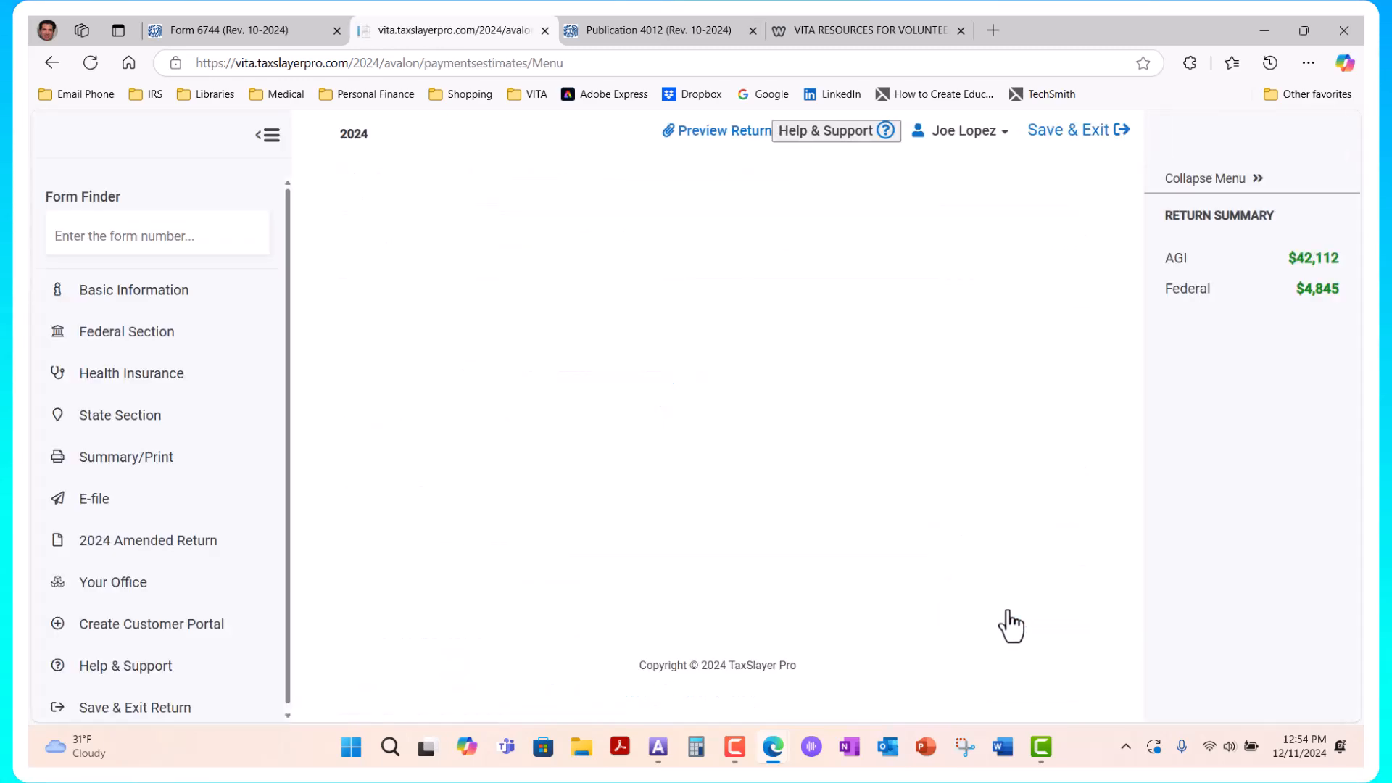
scroll(1007, 597, "down", 5)
left_click(1017, 616)
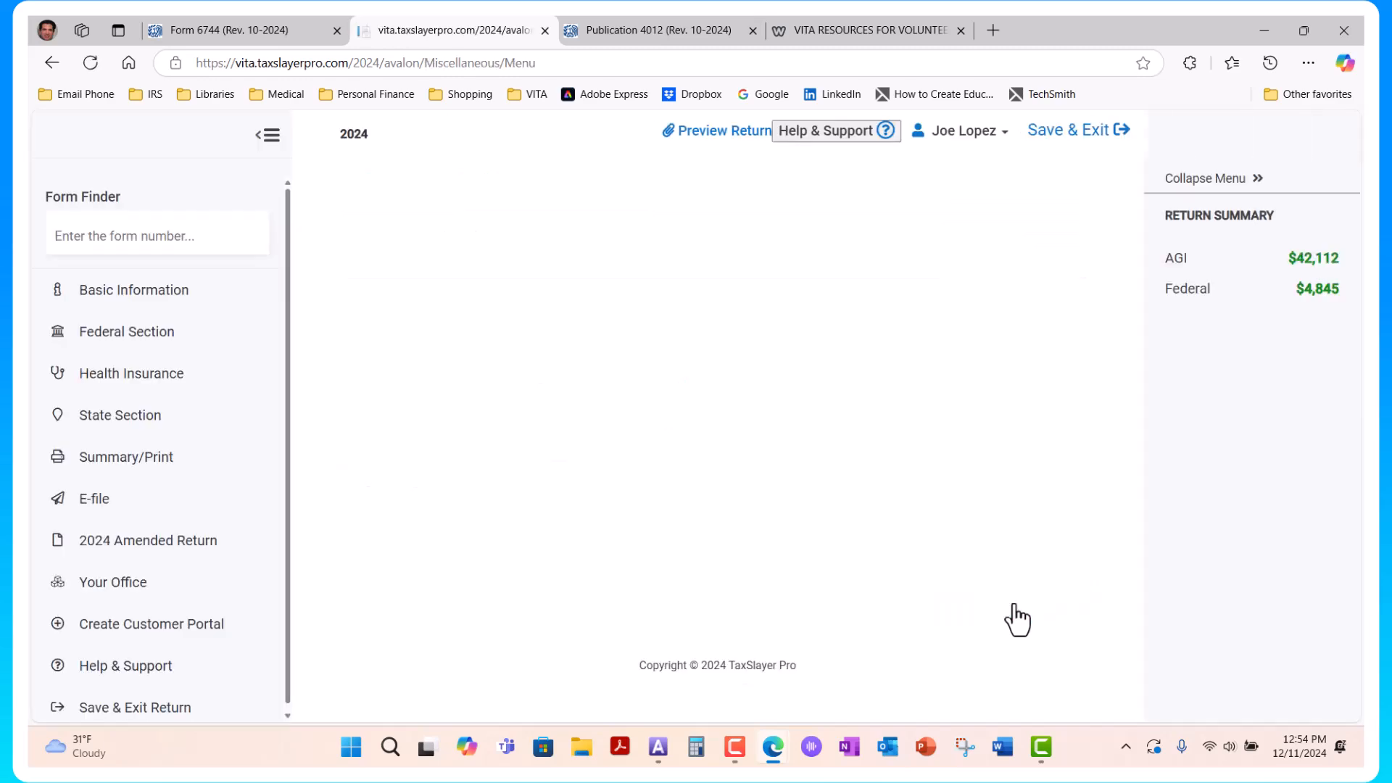
scroll(1015, 616, "down", 10)
left_click(1015, 616)
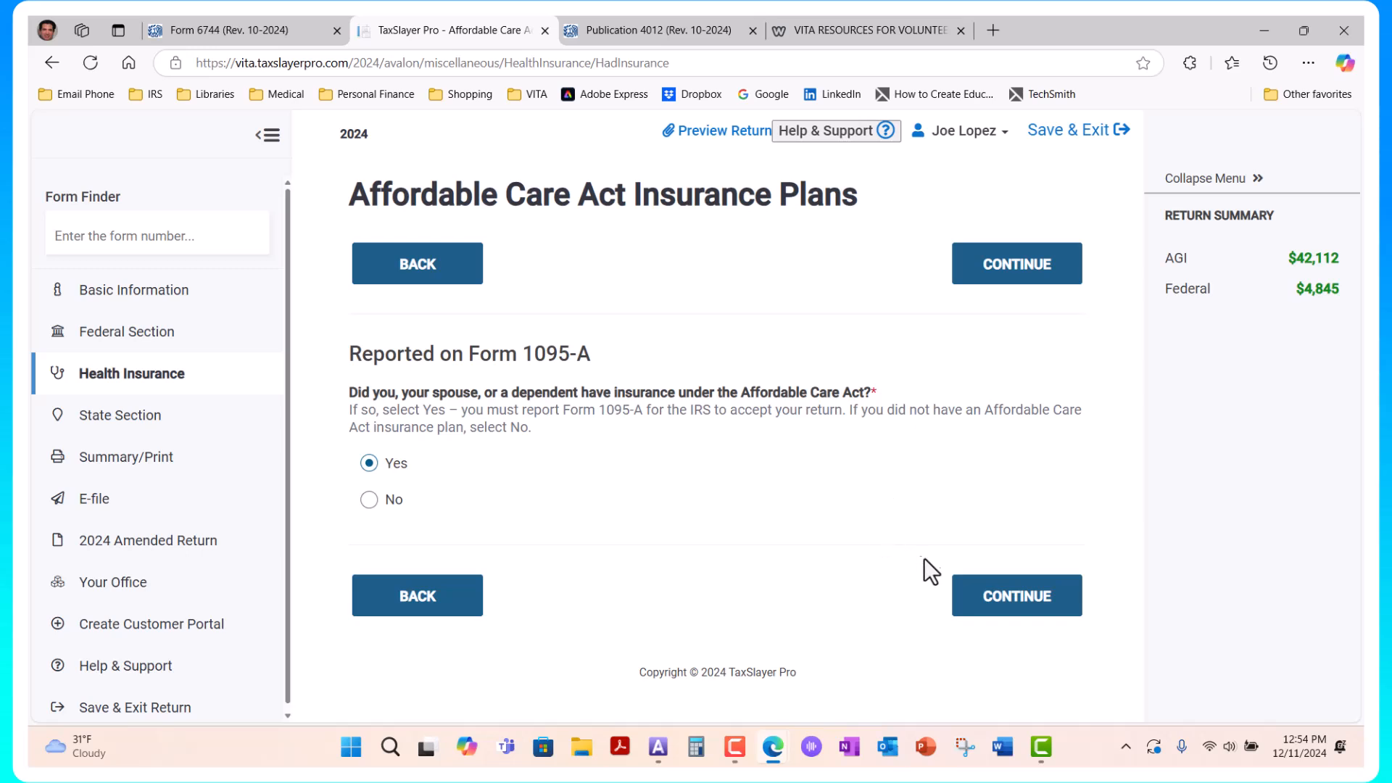
Keep Yes for Affordable Care Act coverage and verify the household members without changes
left_click(1015, 598)
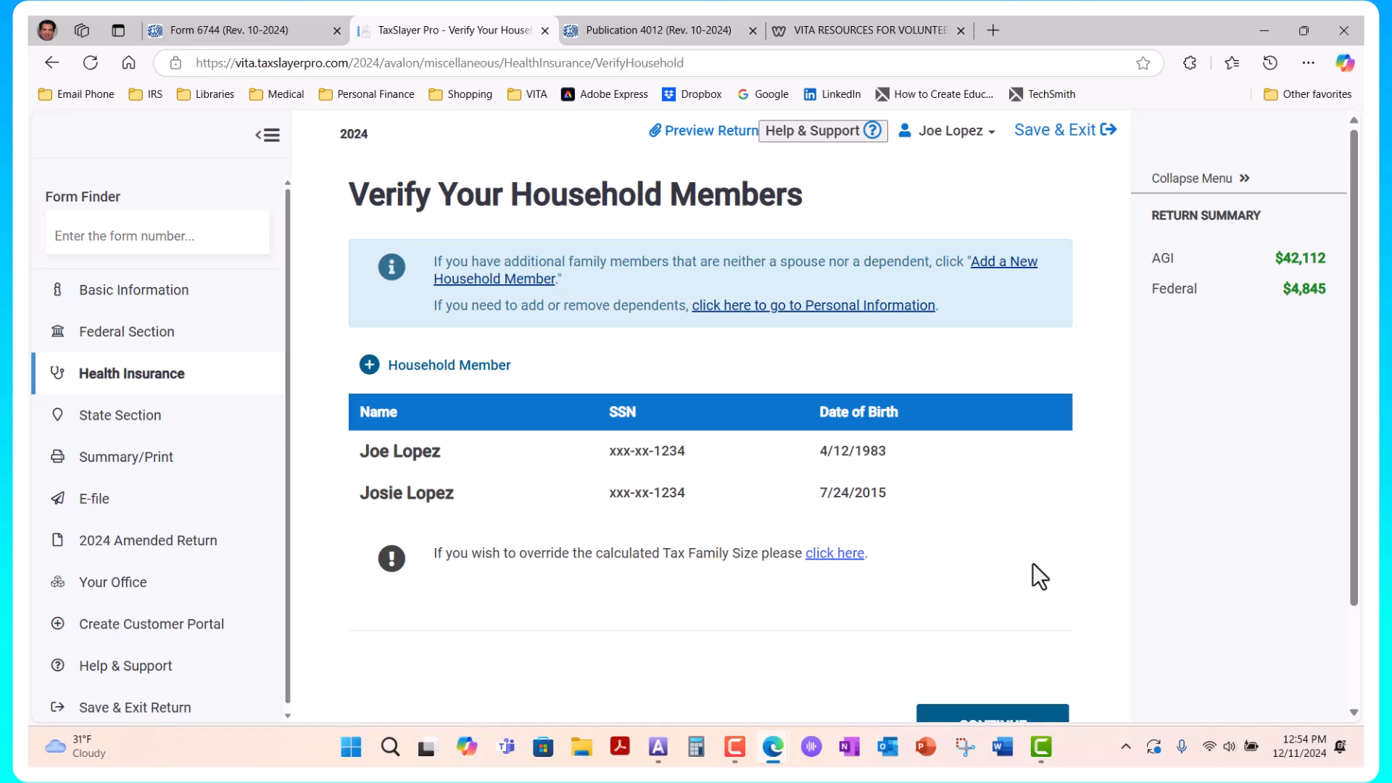
scroll(1032, 564, "down", 3)
left_click(994, 616)
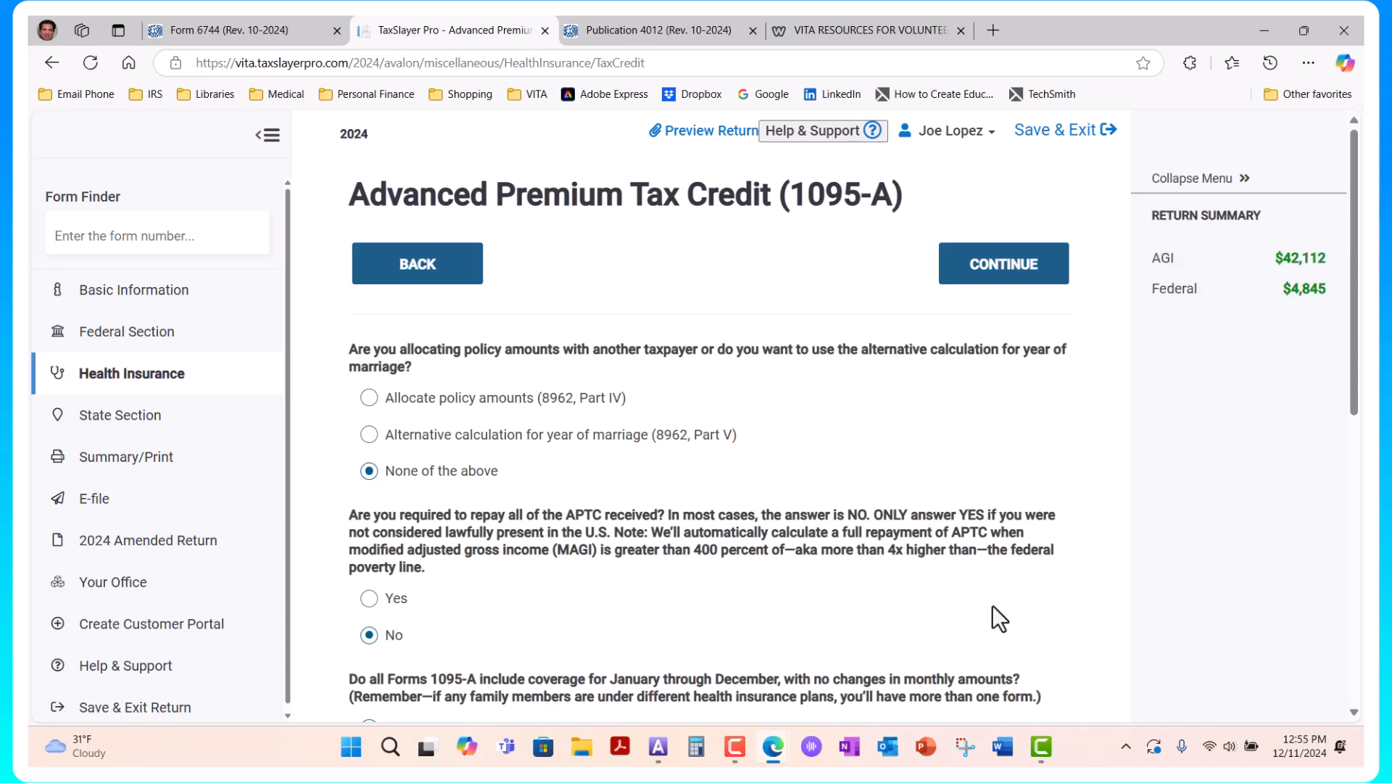
Keep the Form 1095-A answers and annual amounts of $5352, $7224 and $4656, and proceed to Household Income
scroll(931, 589, "down", 3)
scroll(927, 584, "up", 3)
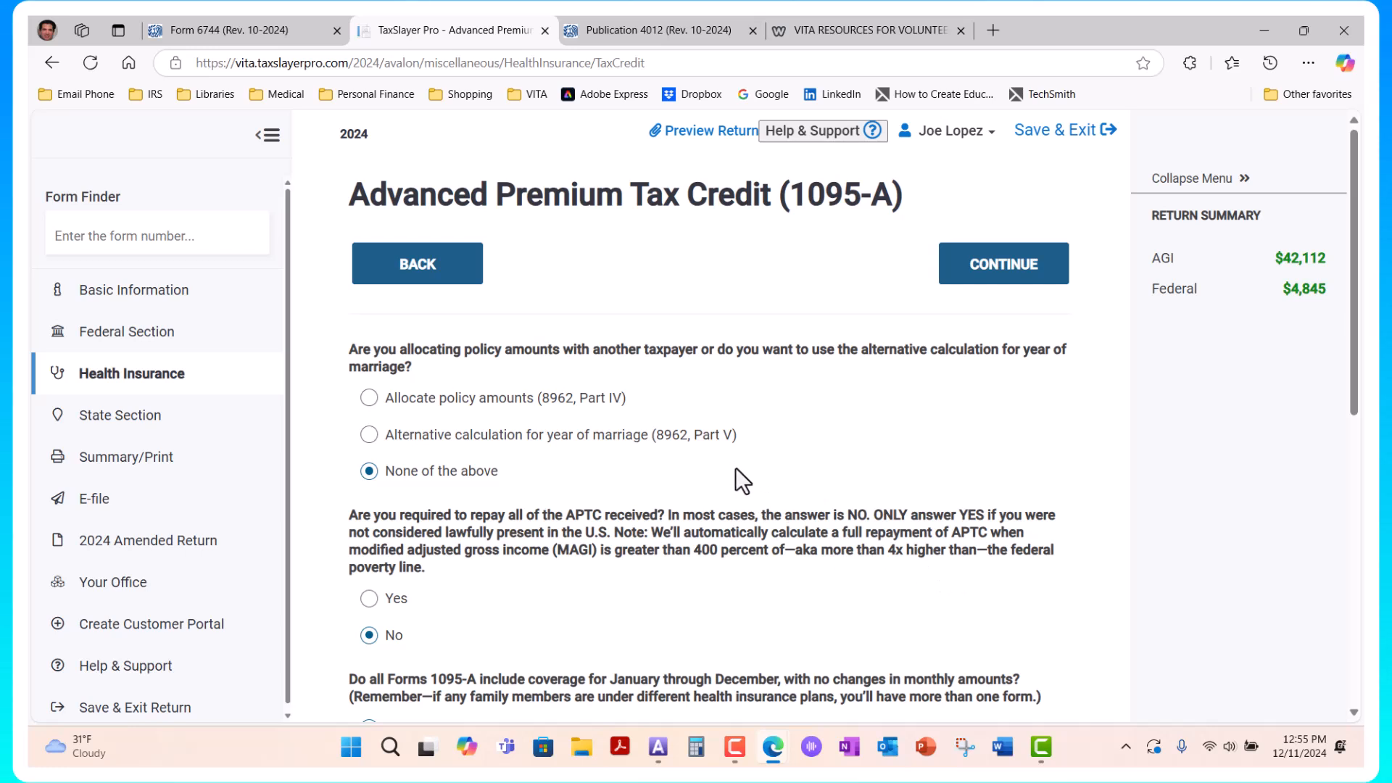
scroll(731, 464, "down", 1)
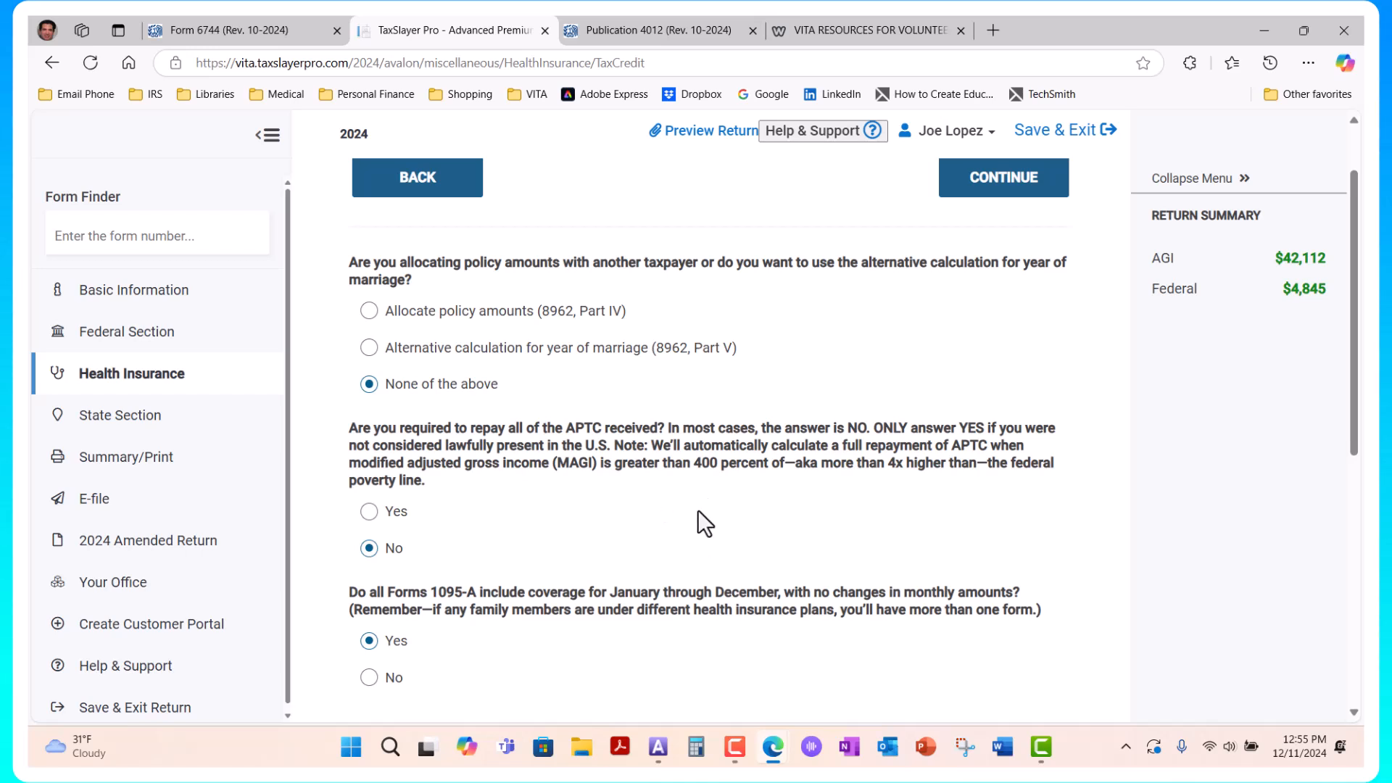
scroll(699, 510, "down", 2)
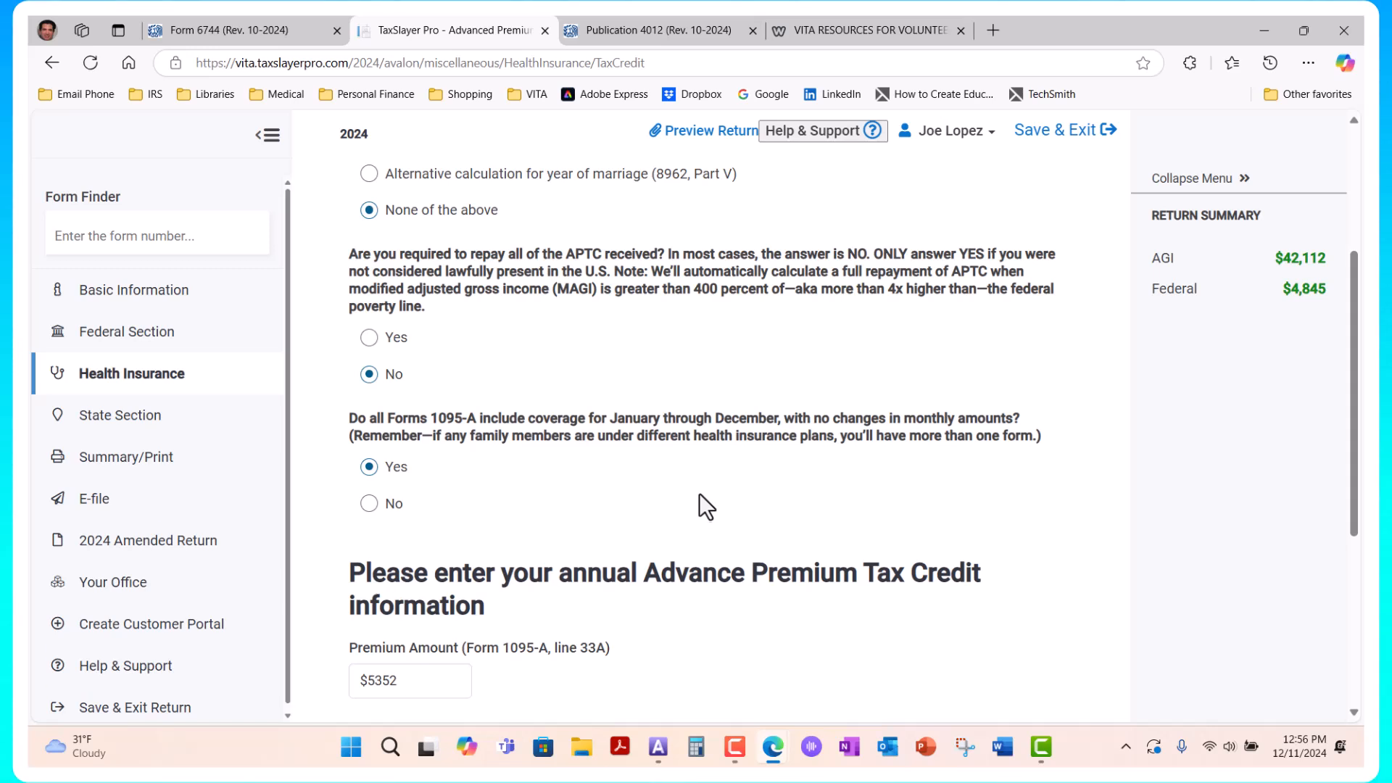
scroll(707, 507, "down", 5)
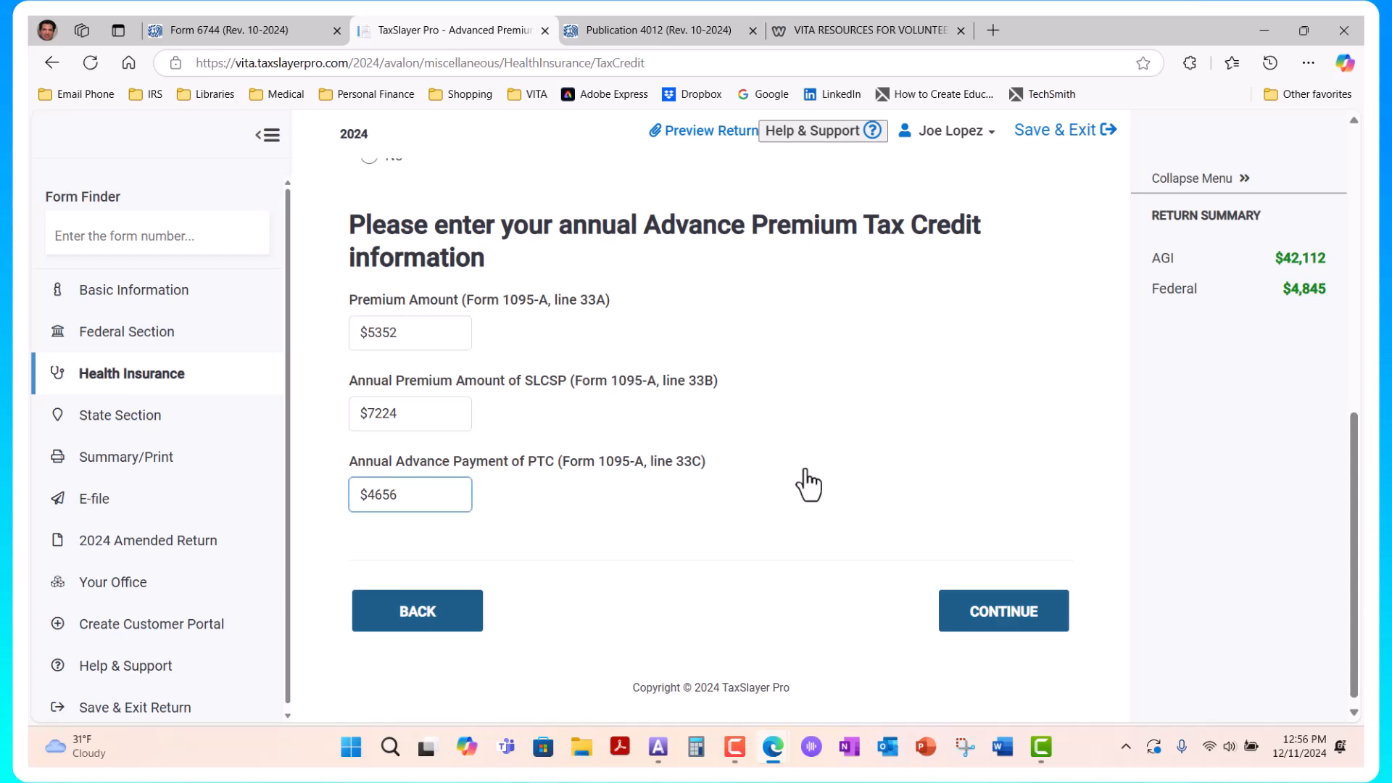
left_click(991, 615)
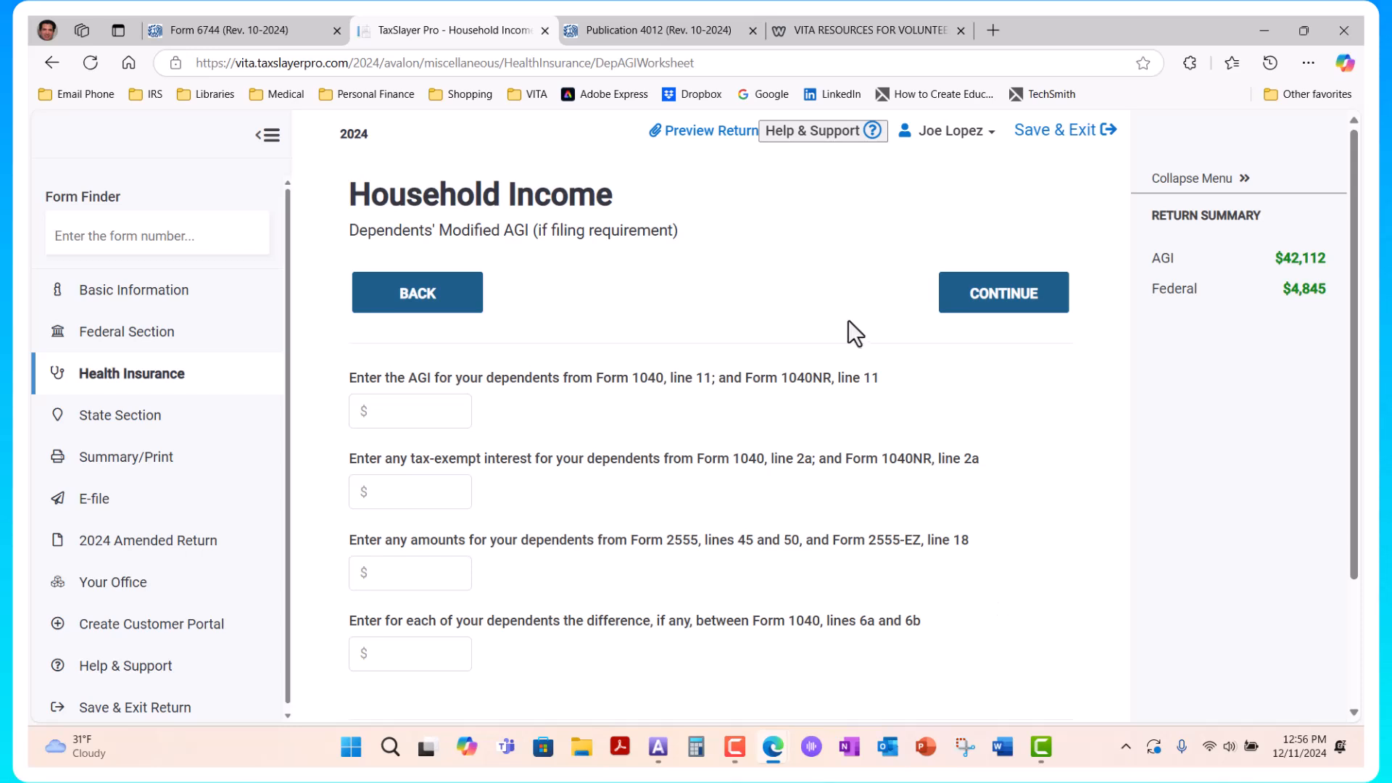
Leave the dependents' income fields blank, pass the State Section and review Form 1040 in the Tax Return Summary
left_click(992, 301)
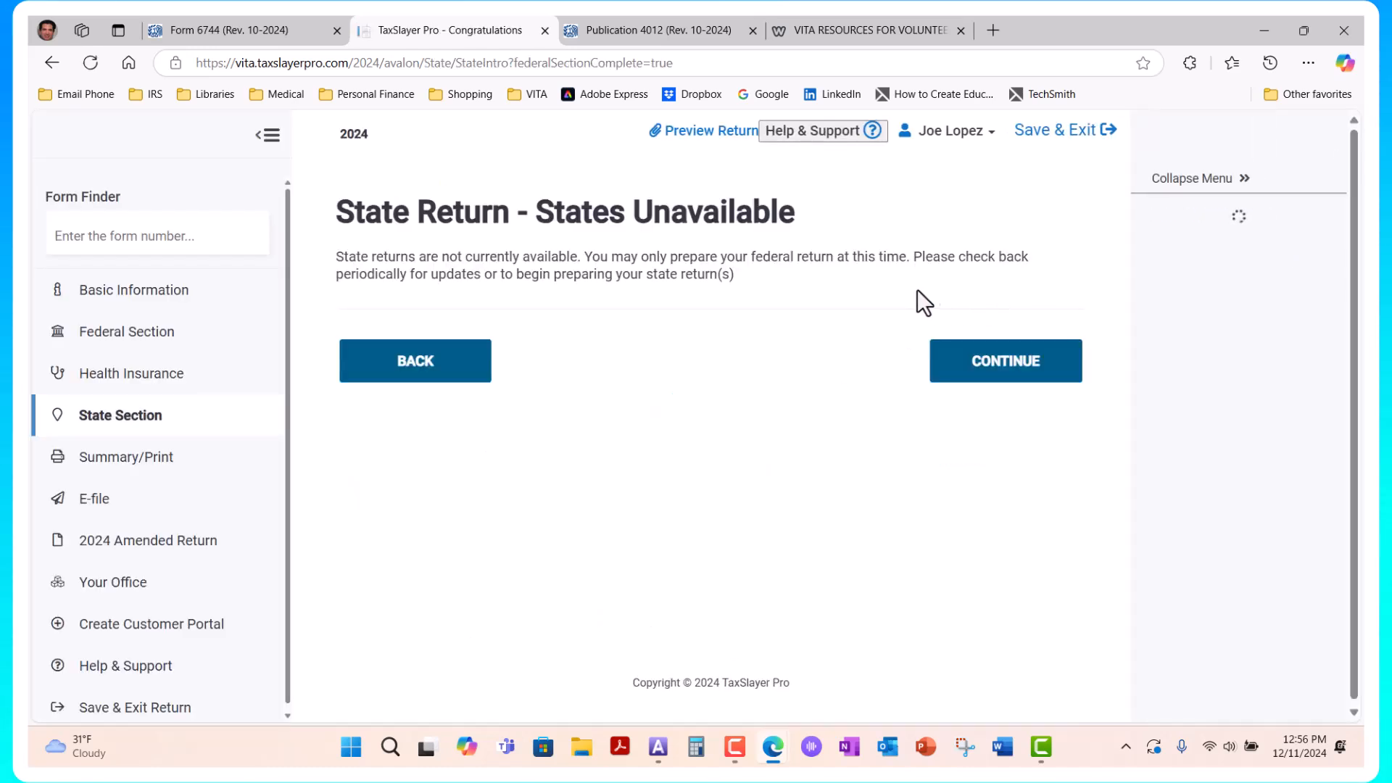
left_click(1015, 376)
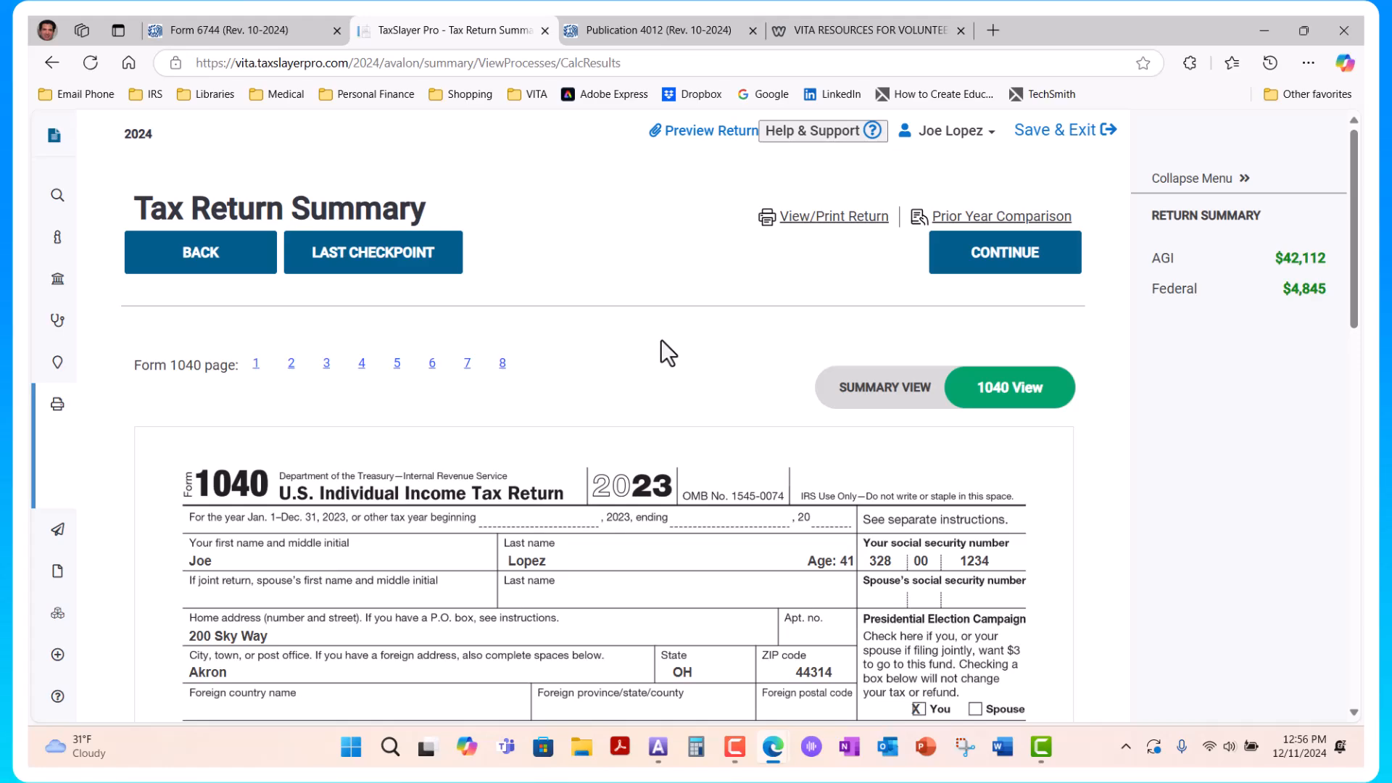
scroll(667, 336, "down", 10)
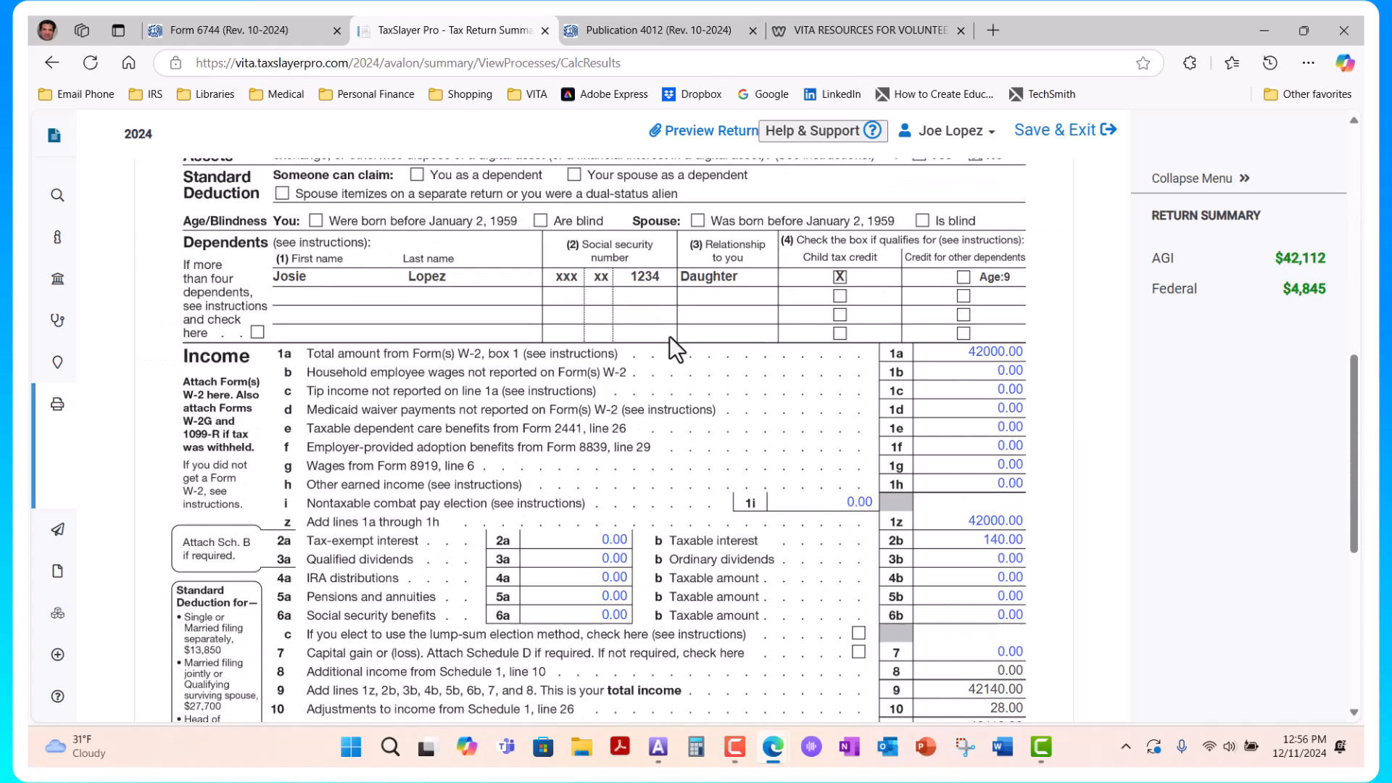
scroll(670, 337, "down", 4)
scroll(670, 337, "up", 14)
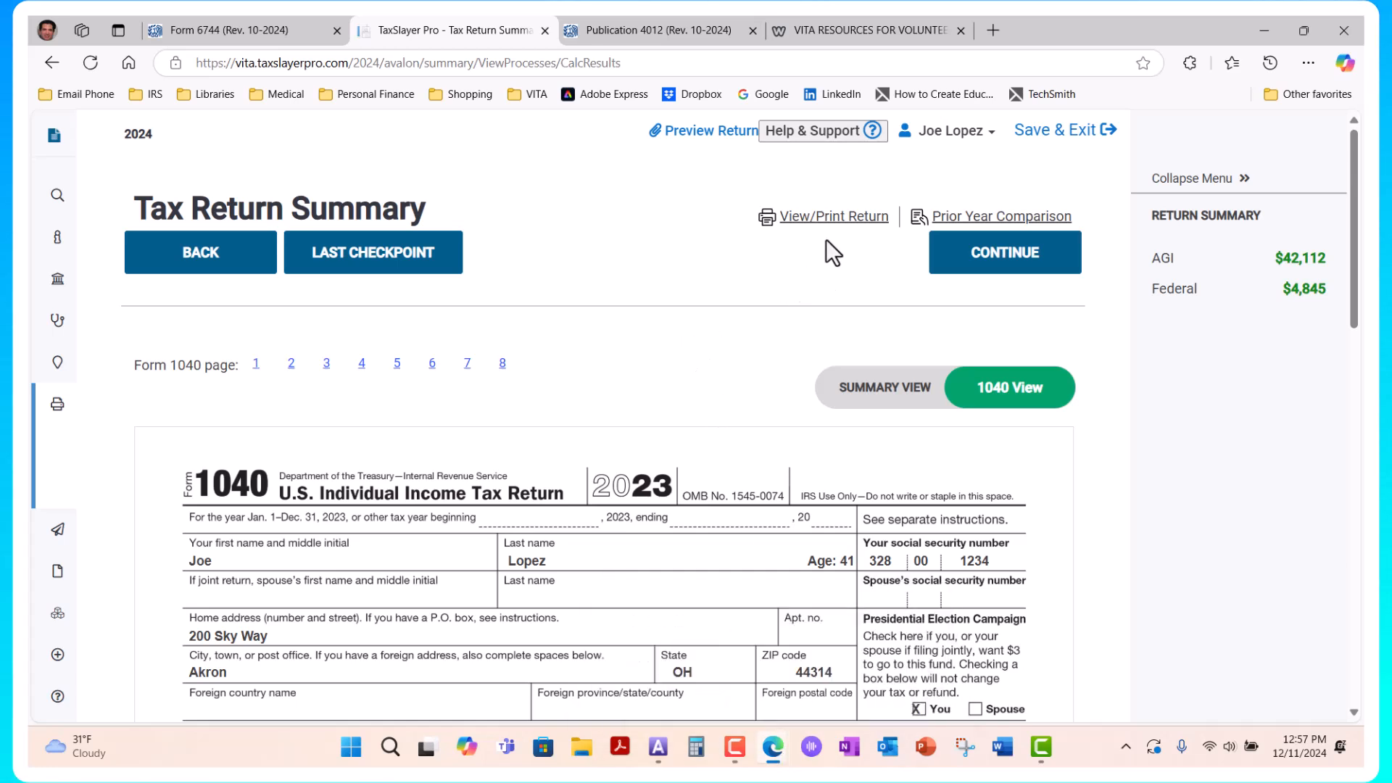
Generate the printable 2024 tax return and bring its PrintResult document to the front
left_click(828, 221)
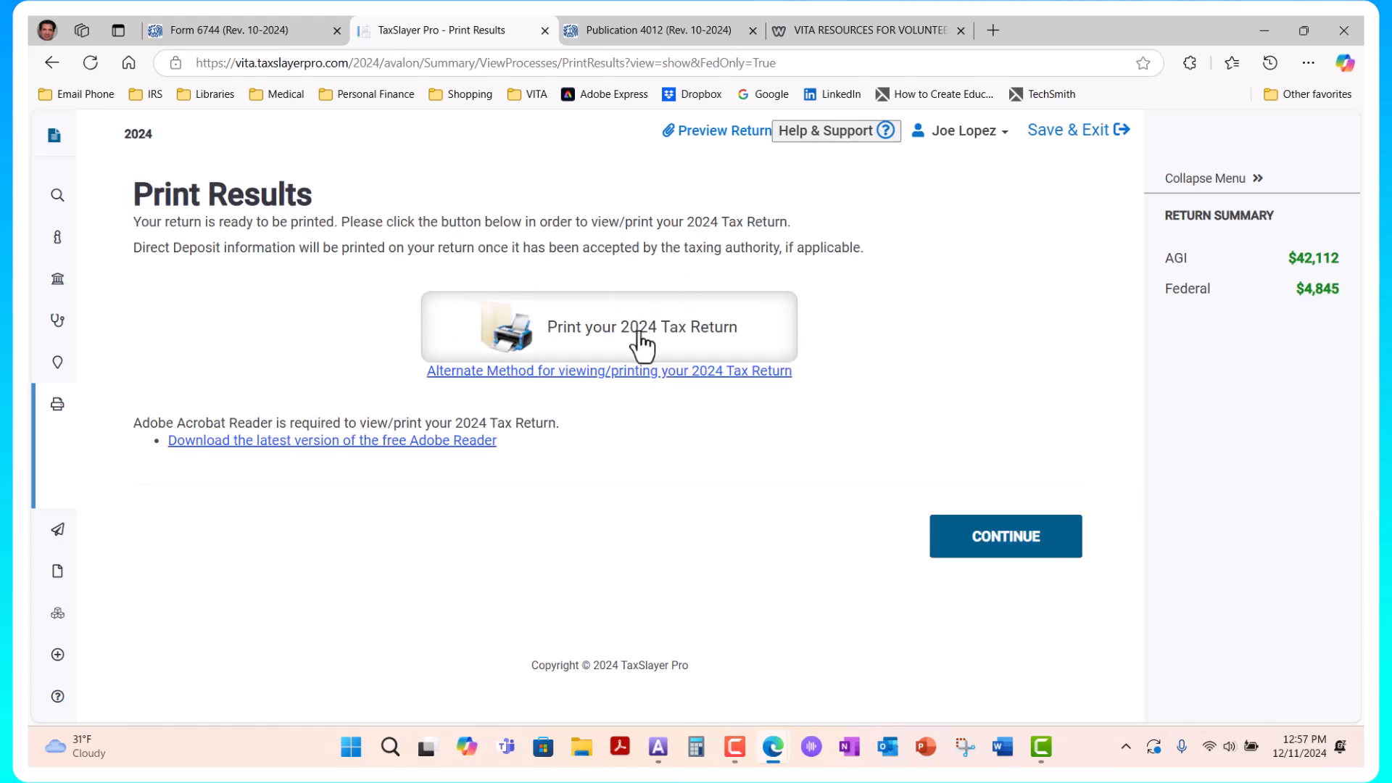
mouse_move(773, 747)
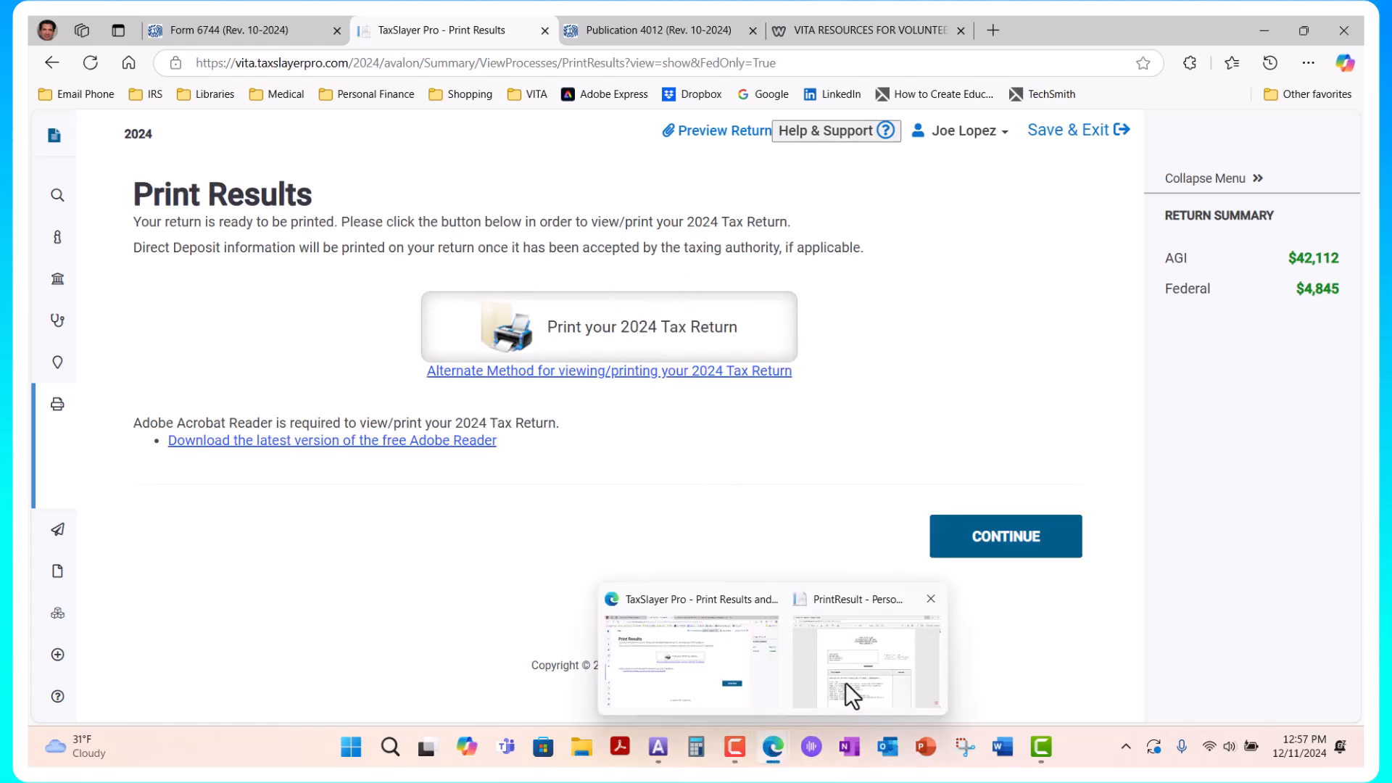
left_click(856, 675)
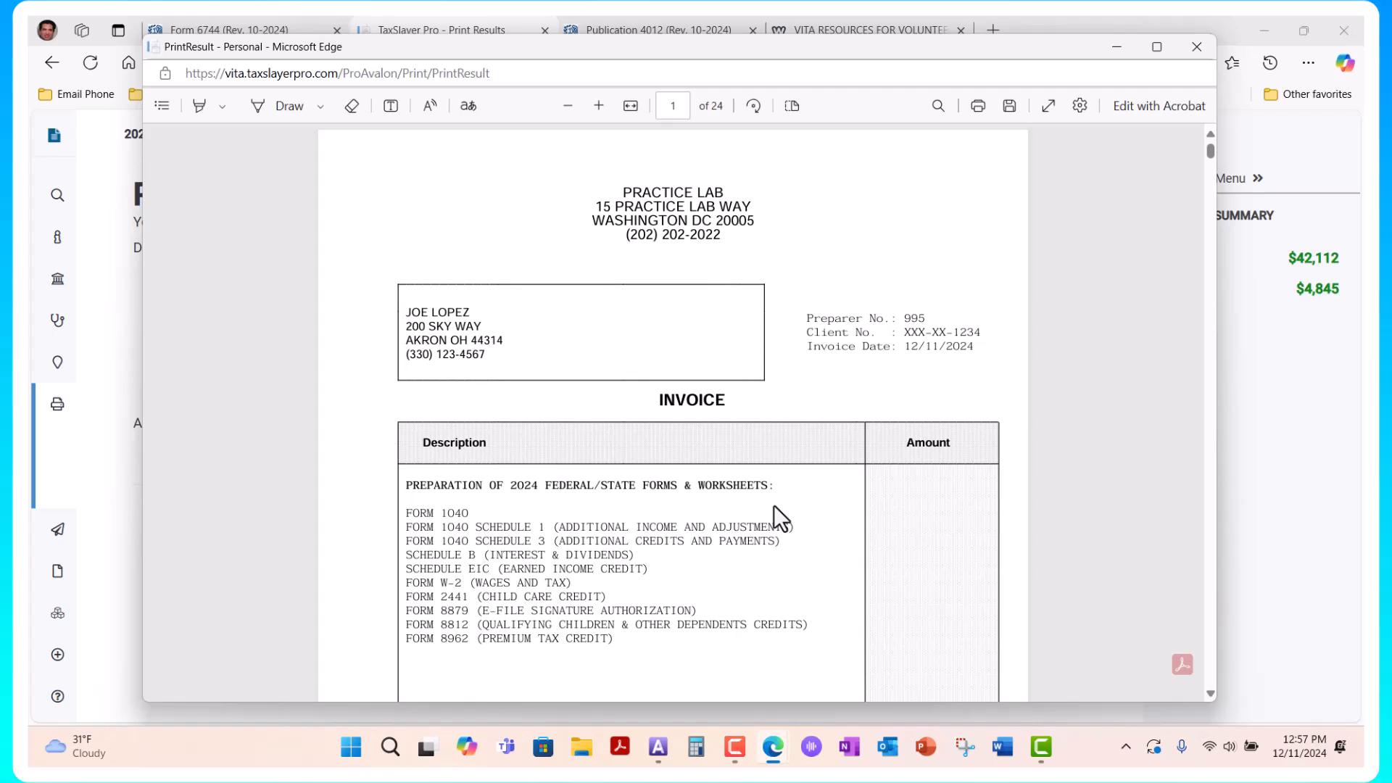
Consult the Determination of Filing Status decision tree and its footnotes in Publication 4012
left_click(627, 28)
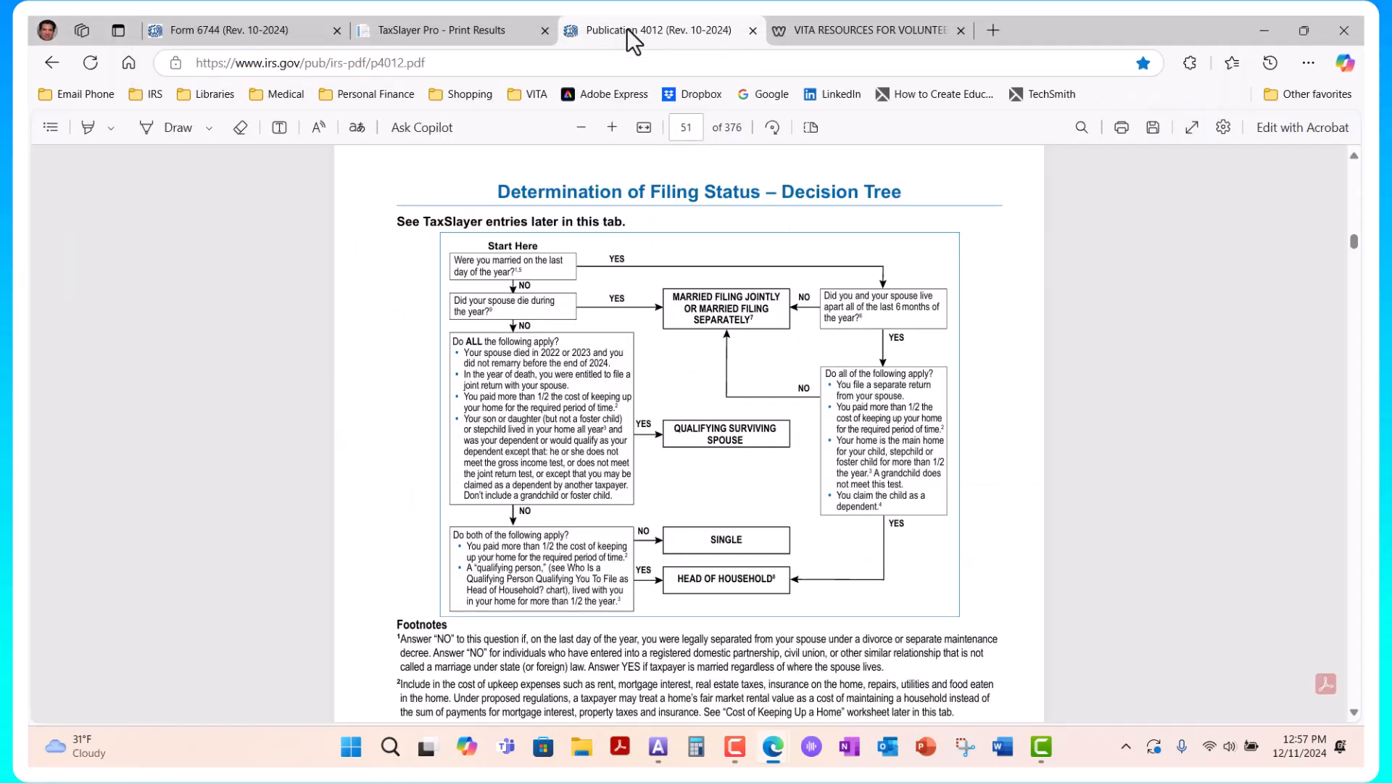
scroll(755, 528, "down", 5)
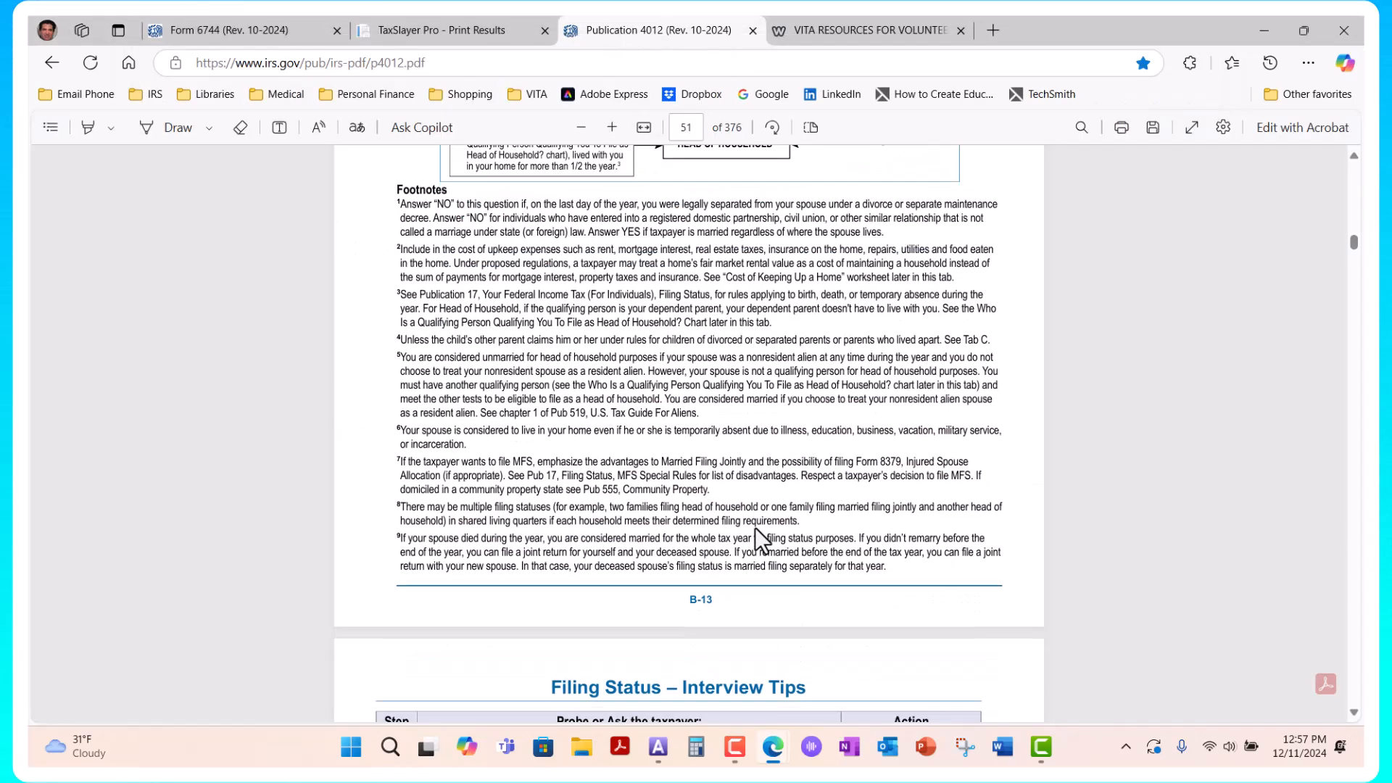
scroll(755, 527, "up", 1)
scroll(756, 538, "up", 1)
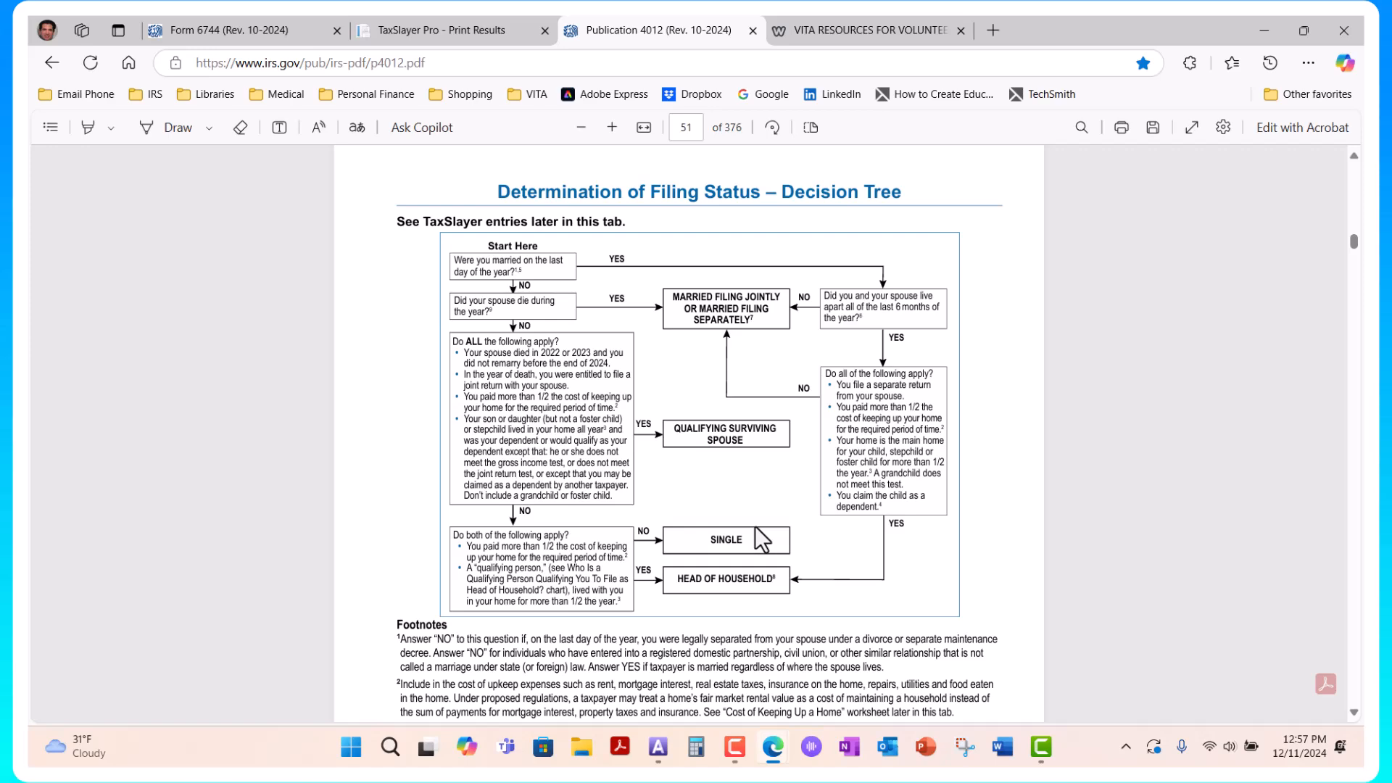
Return to the printed tax return and examine the invoice's forms list, the client summary and the W-2
left_click(775, 754)
scroll(746, 560, "down", 1)
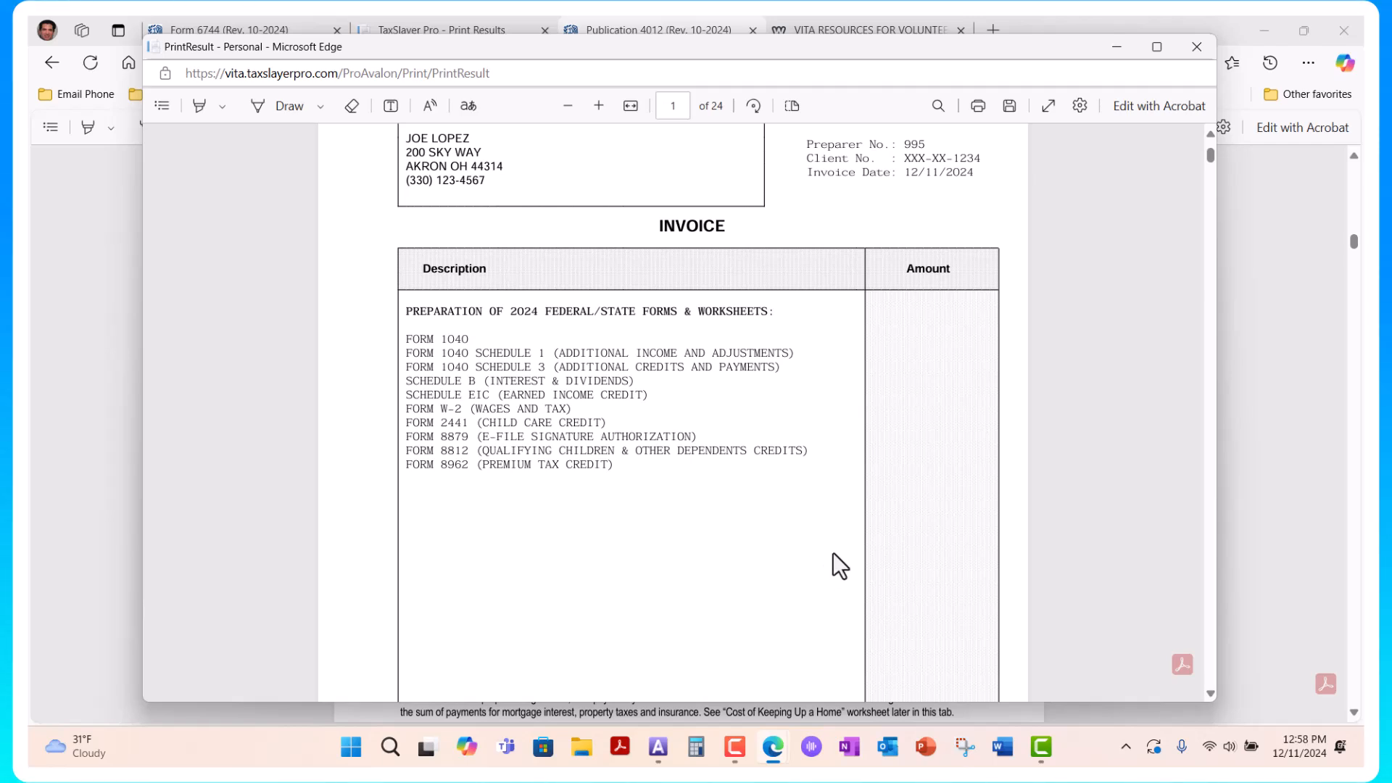
scroll(834, 544, "down", 10)
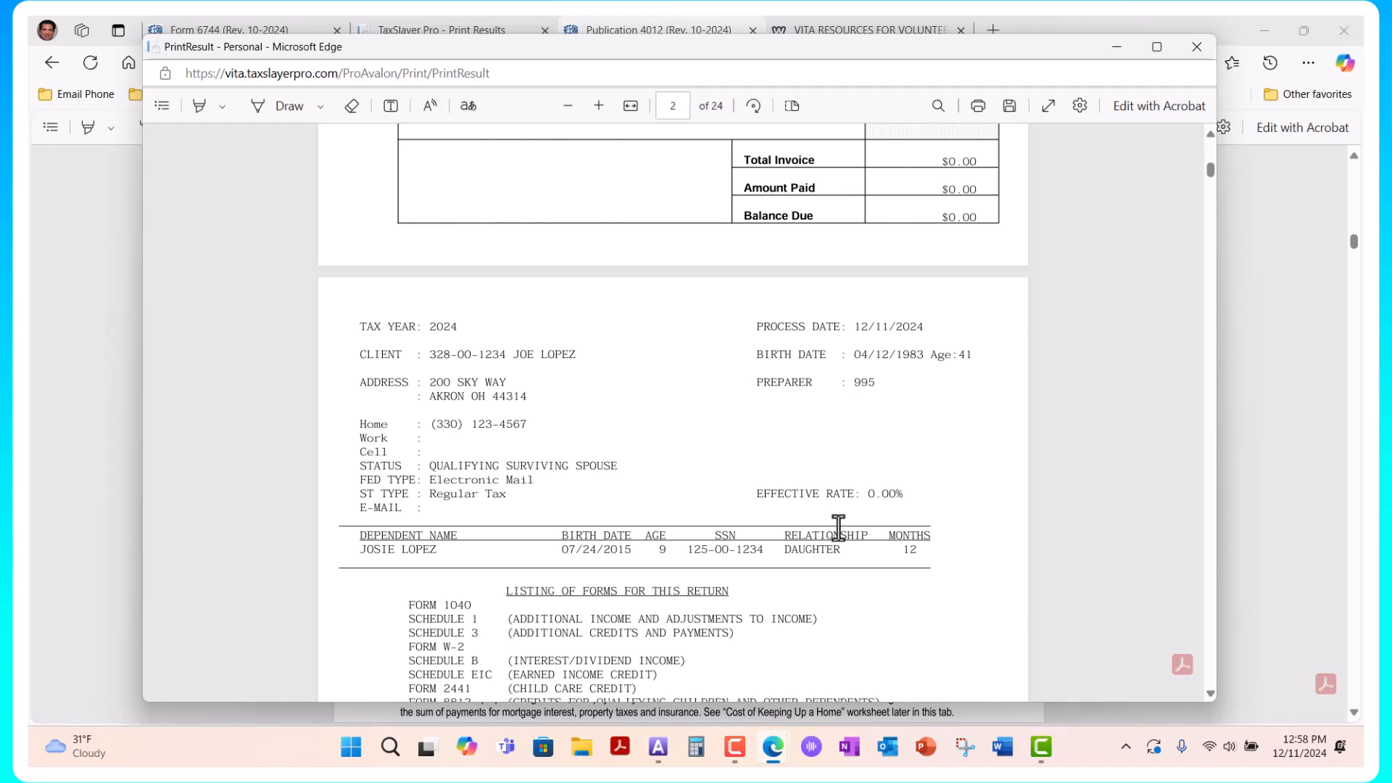
scroll(838, 530, "down", 7)
scroll(839, 525, "down", 10)
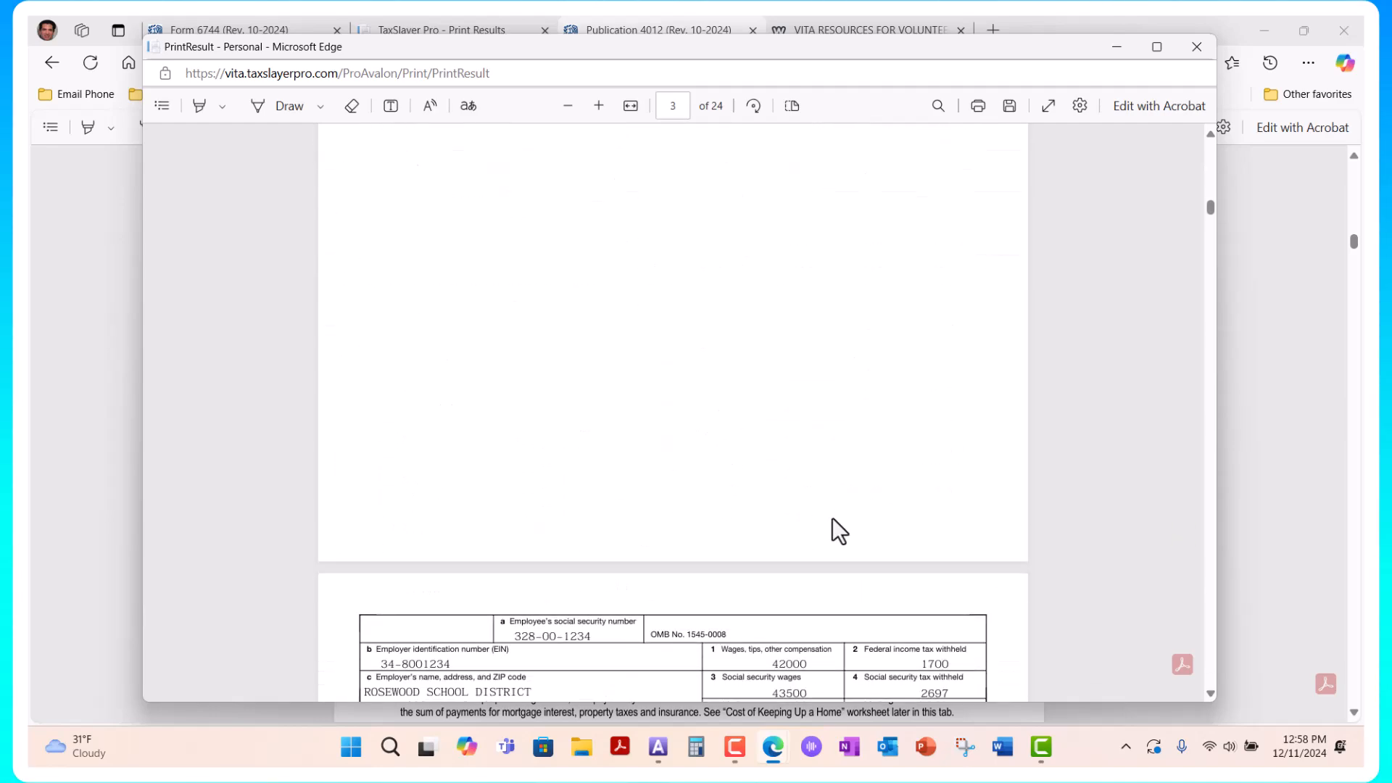
scroll(832, 517, "down", 5)
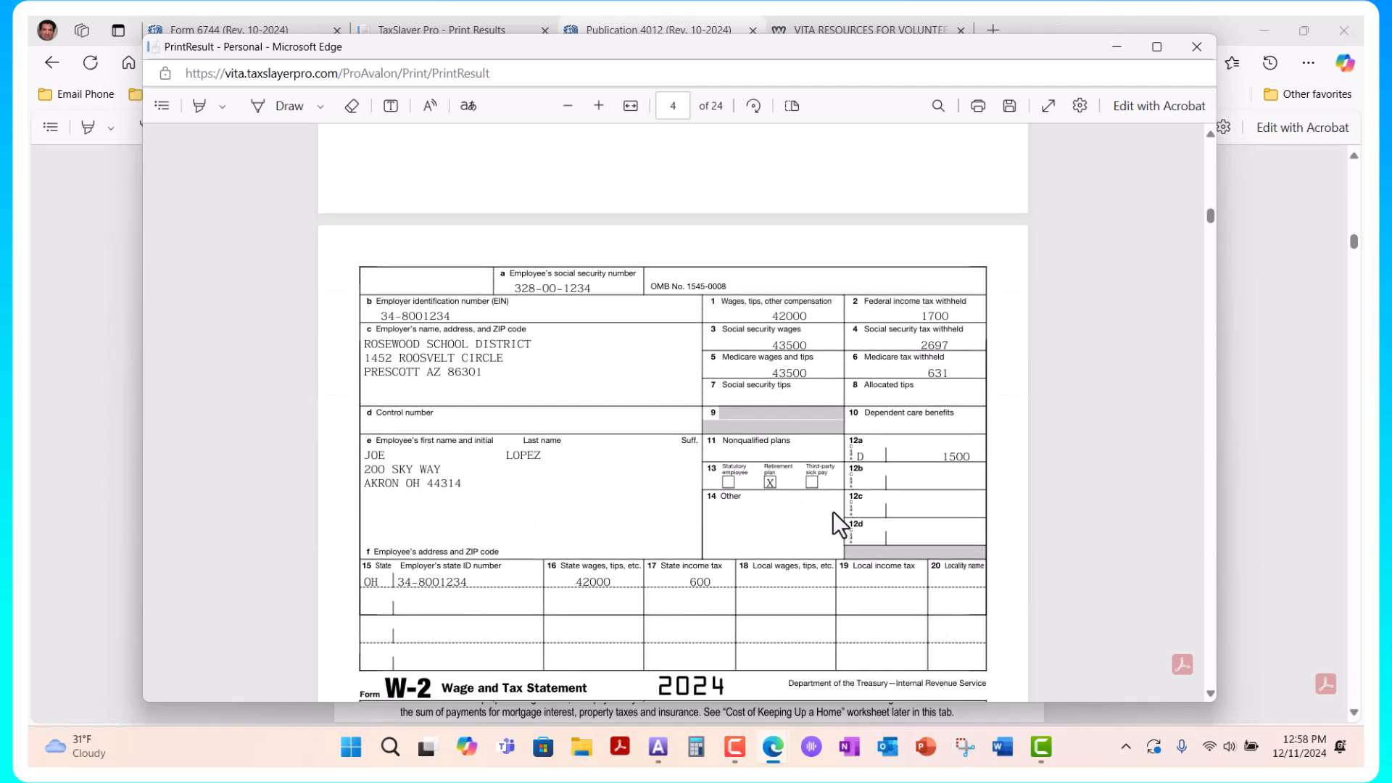
scroll(833, 511, "down", 4)
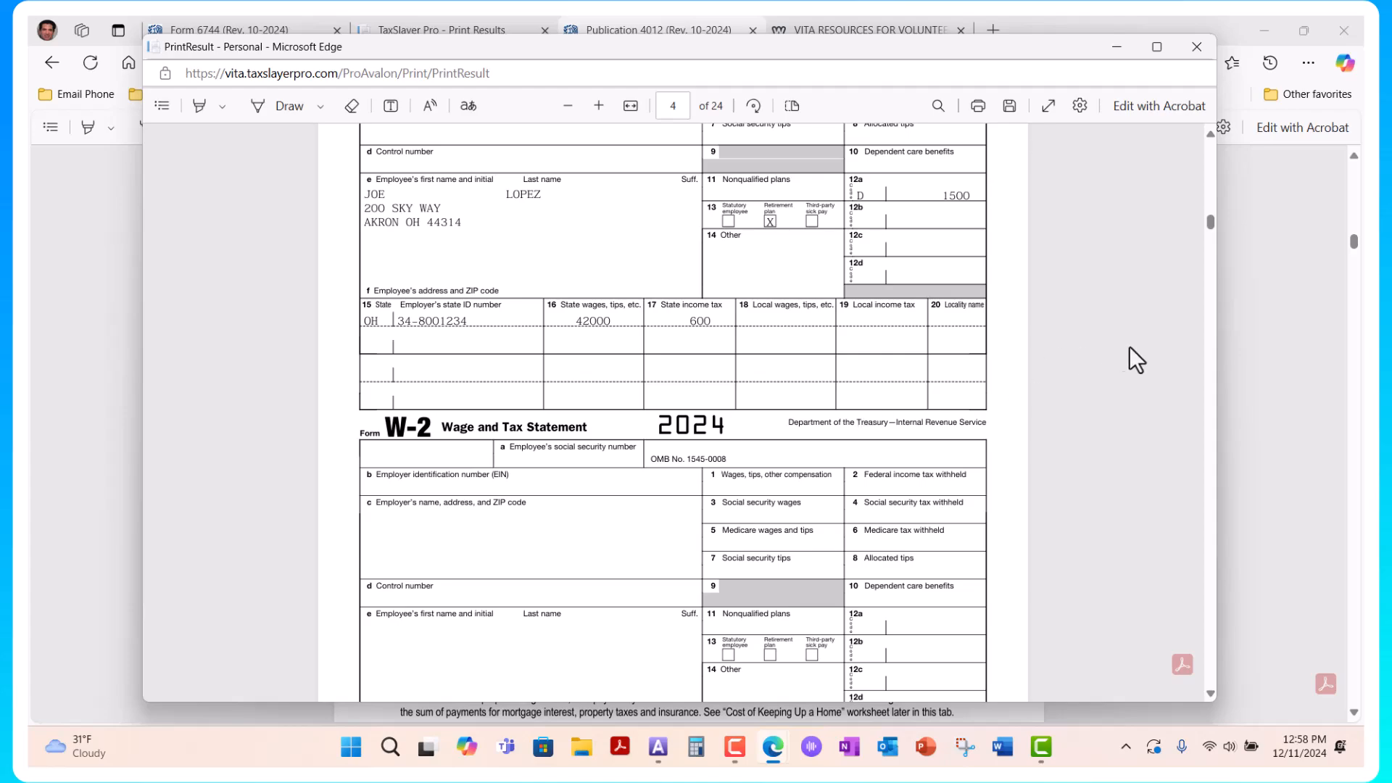
Find Form 8880 in the printed return and examine its retirement savings contribution lines and the income and filing status table
left_click_drag(1209, 223, 1234, 558)
scroll(973, 425, "up", 15)
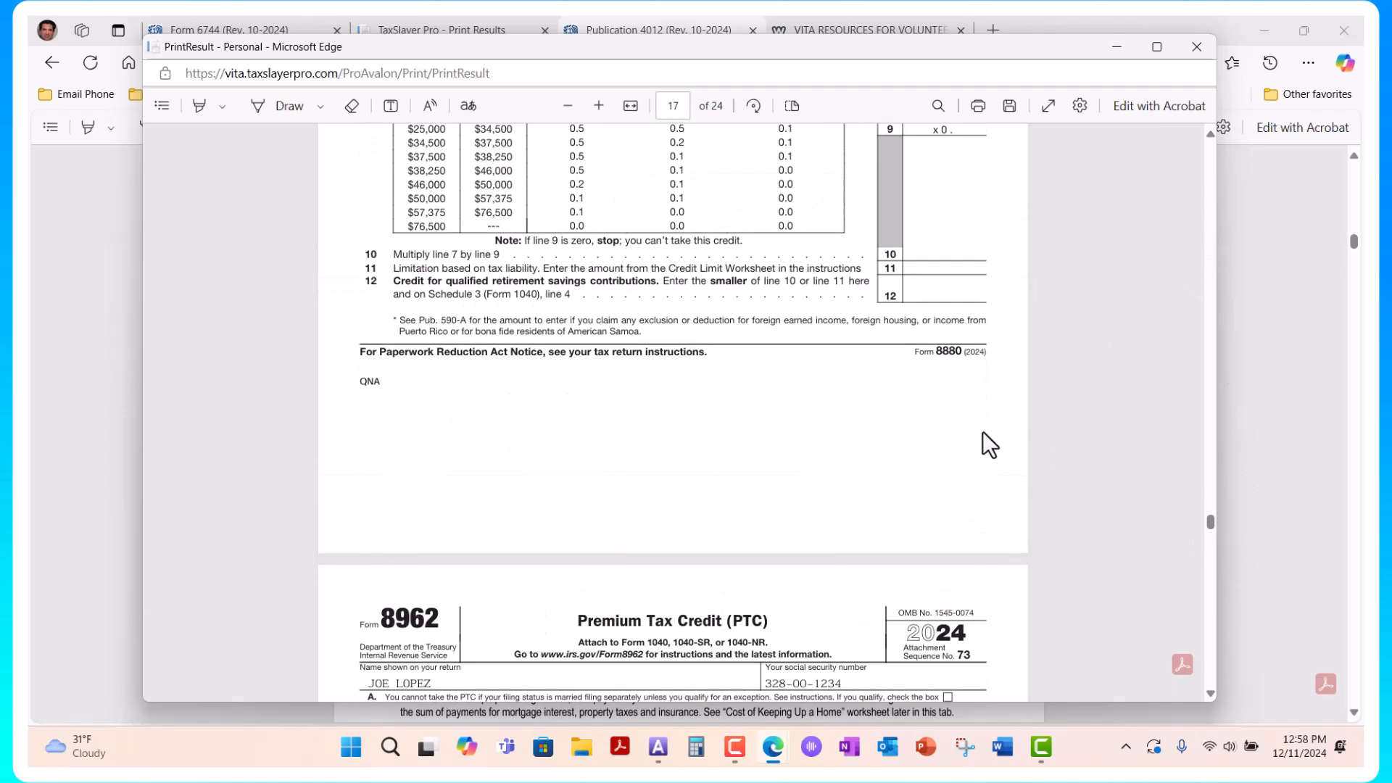
scroll(986, 426, "up", 20)
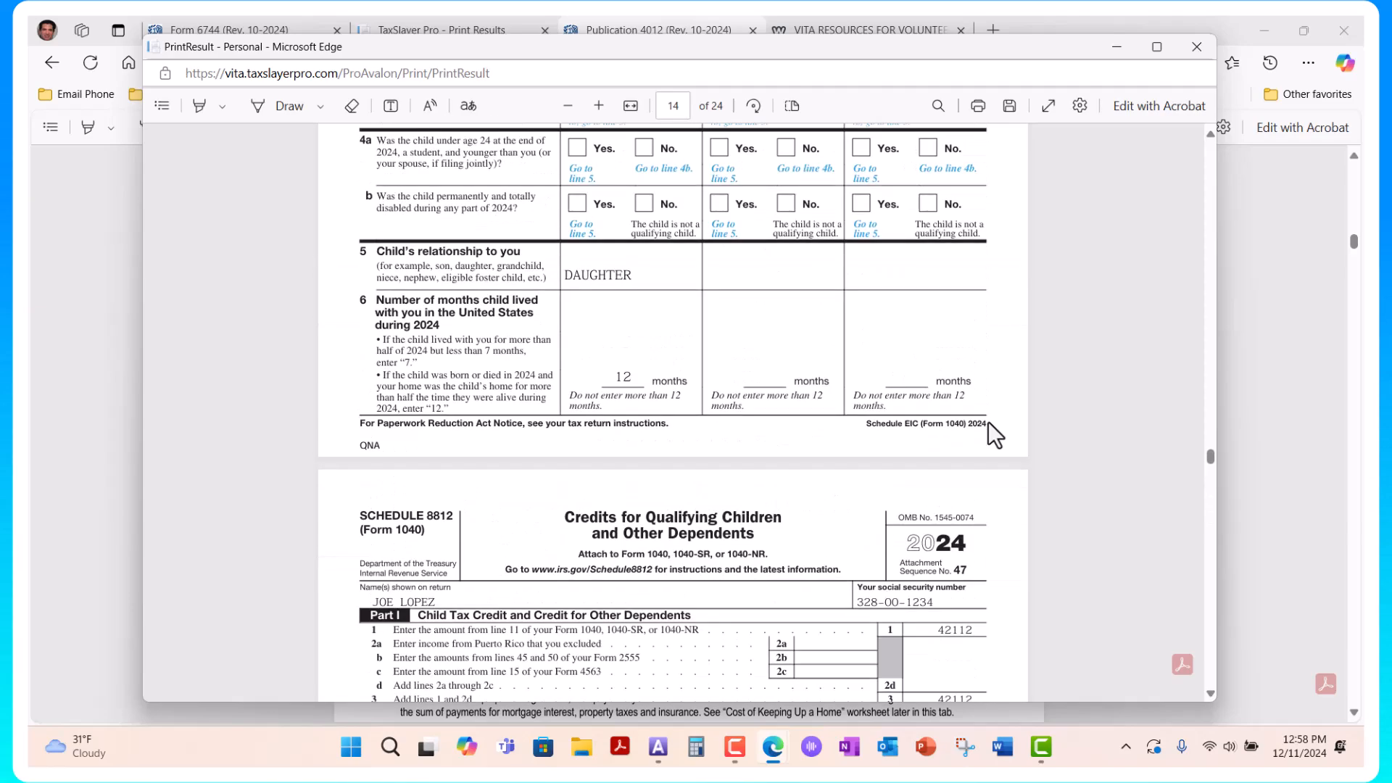
scroll(989, 422, "up", 10)
scroll(988, 422, "down", 20)
scroll(989, 421, "down", 5)
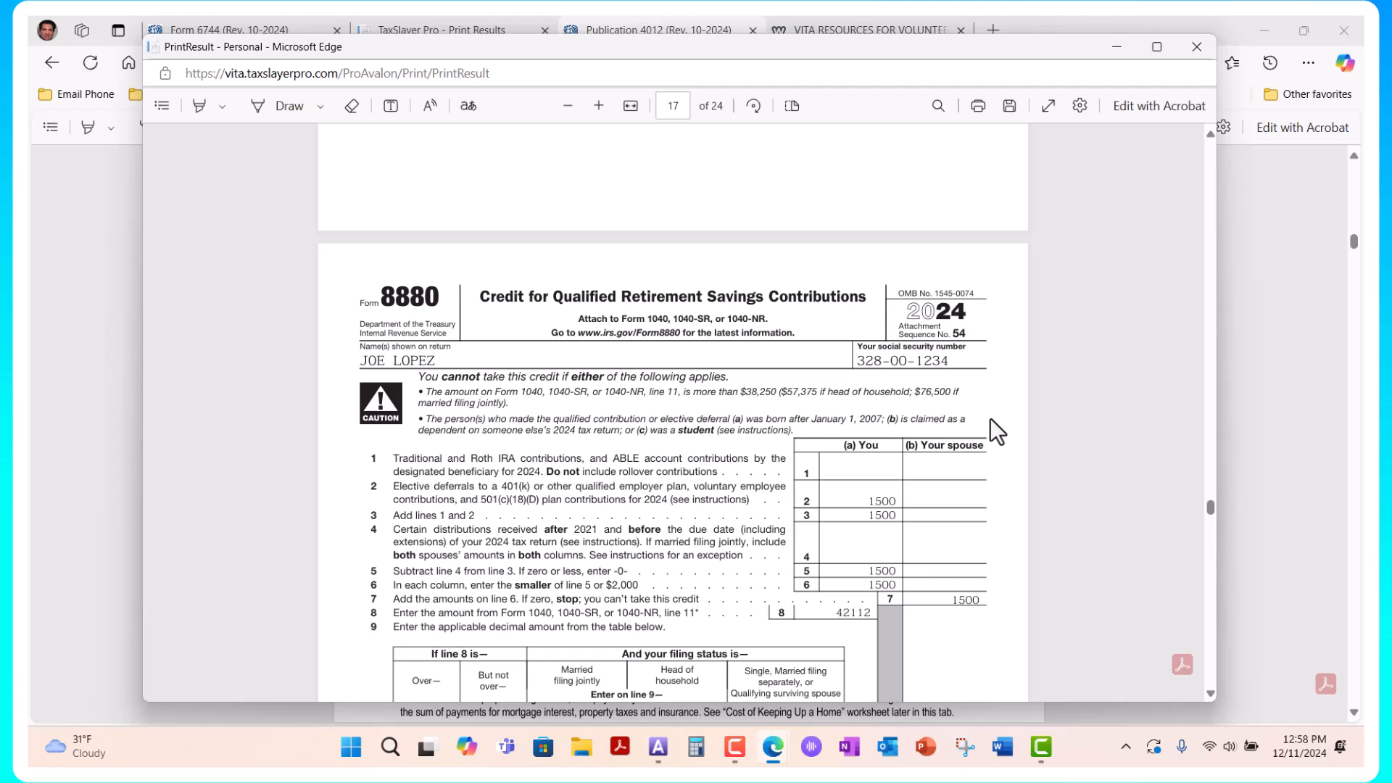
scroll(989, 417, "down", 4)
scroll(990, 418, "up", 2)
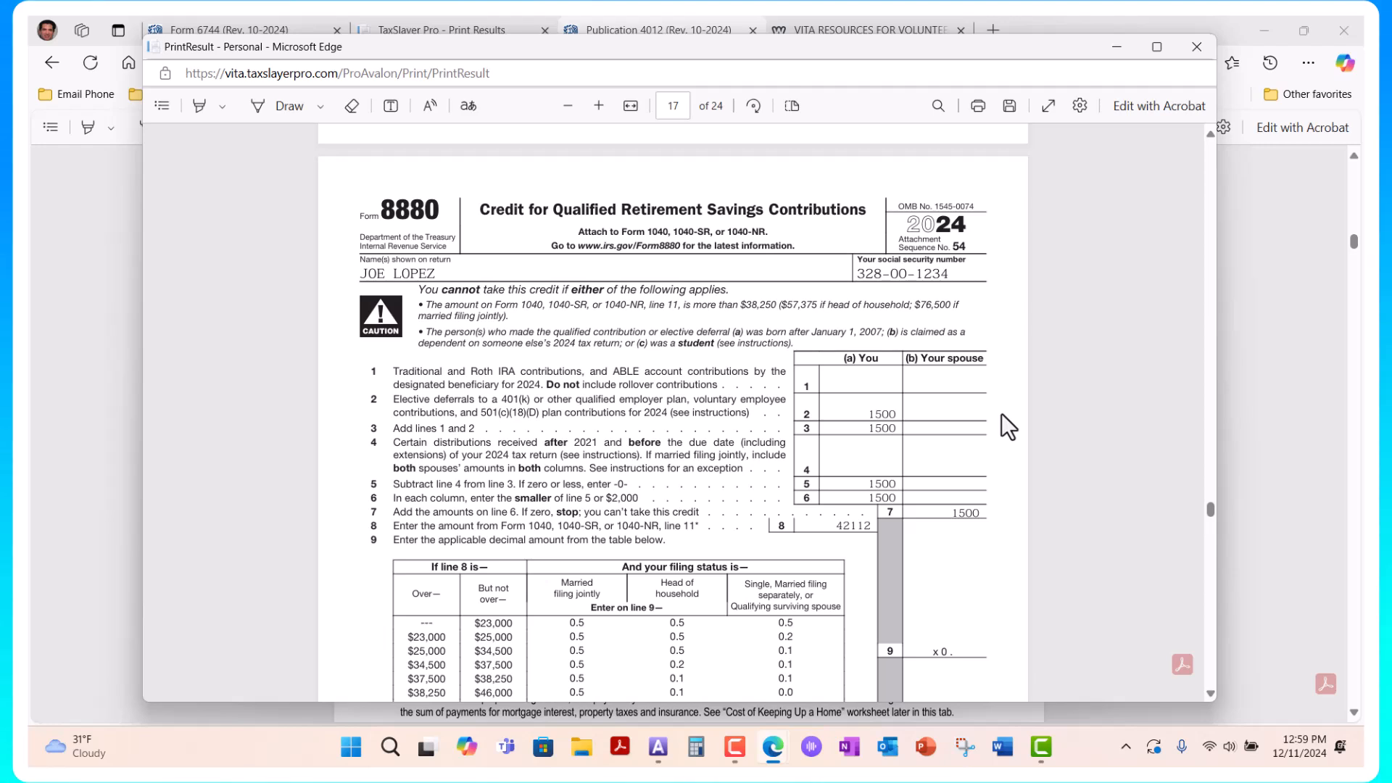
Look back through Schedule 8812 and Schedule EIC to Form 2441 in the printed return
scroll(829, 432, "up", 15)
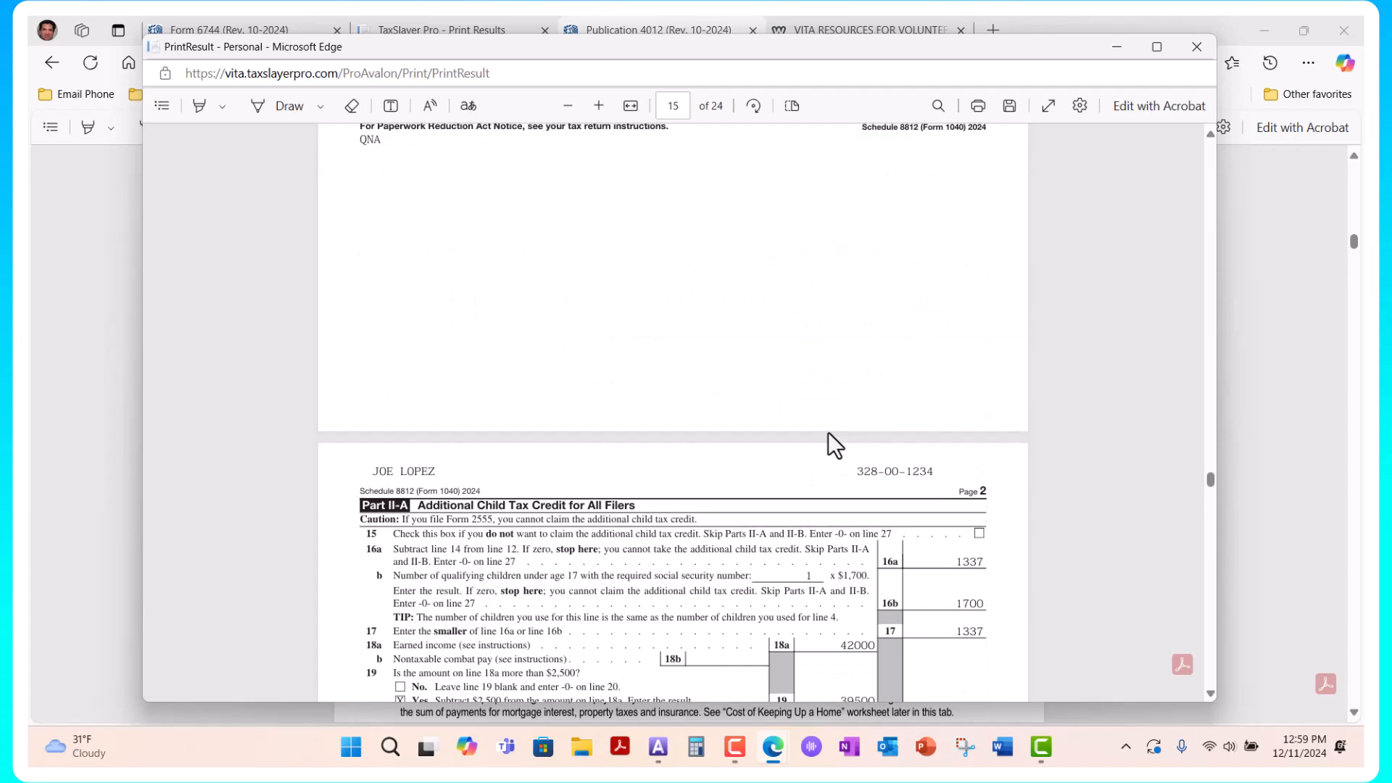
scroll(828, 432, "up", 15)
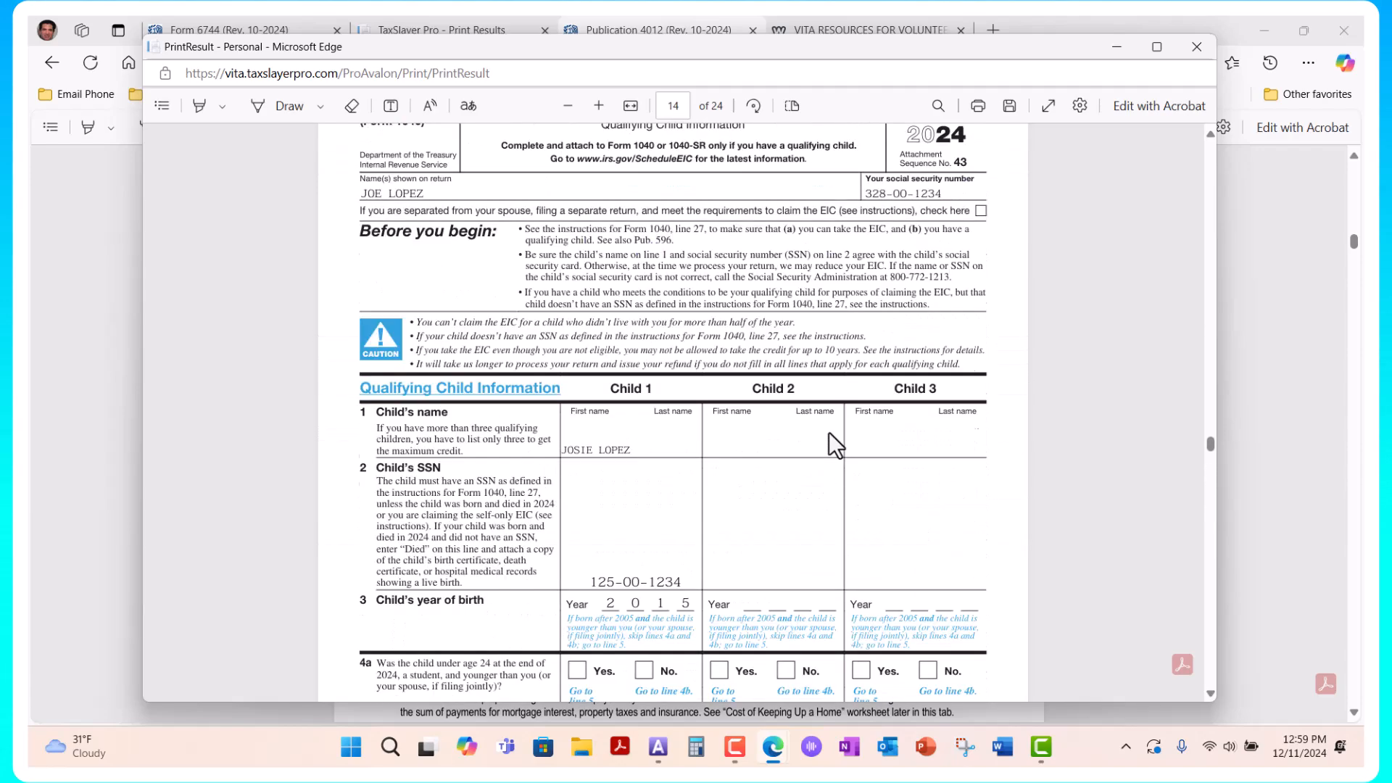
scroll(829, 432, "up", 3)
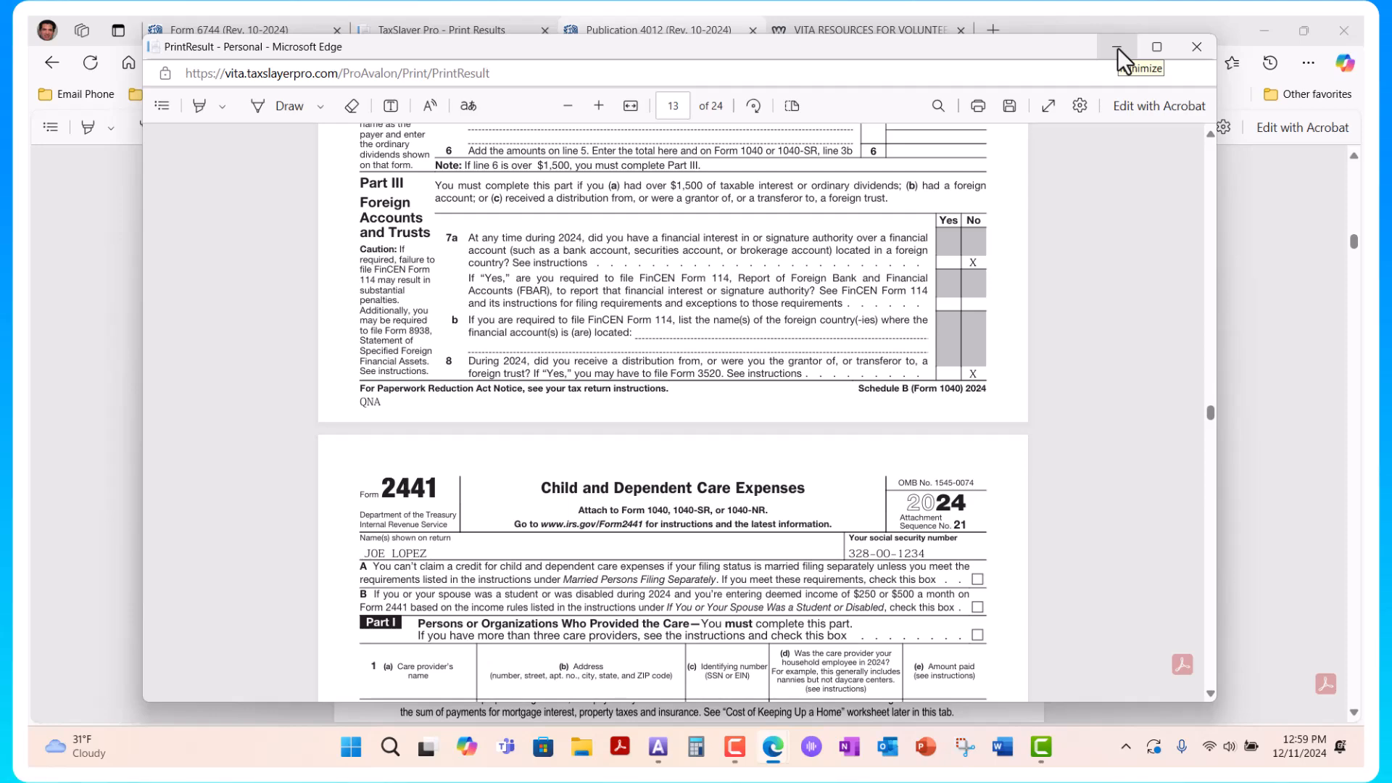
Switch to the VITA Resources site, open Study Guides & More and launch the Advanced Check and Learn form
left_click(886, 28)
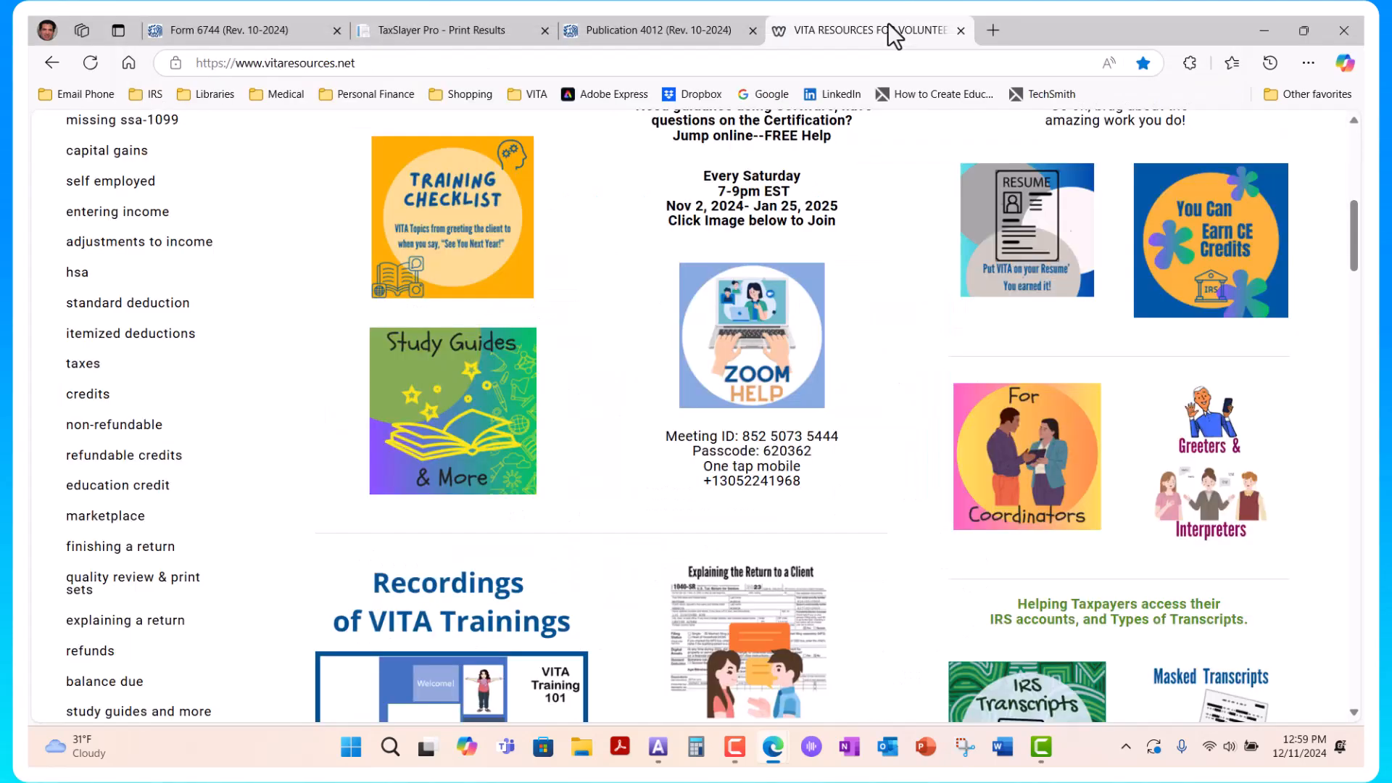
left_click(445, 412)
scroll(831, 458, "down", 20)
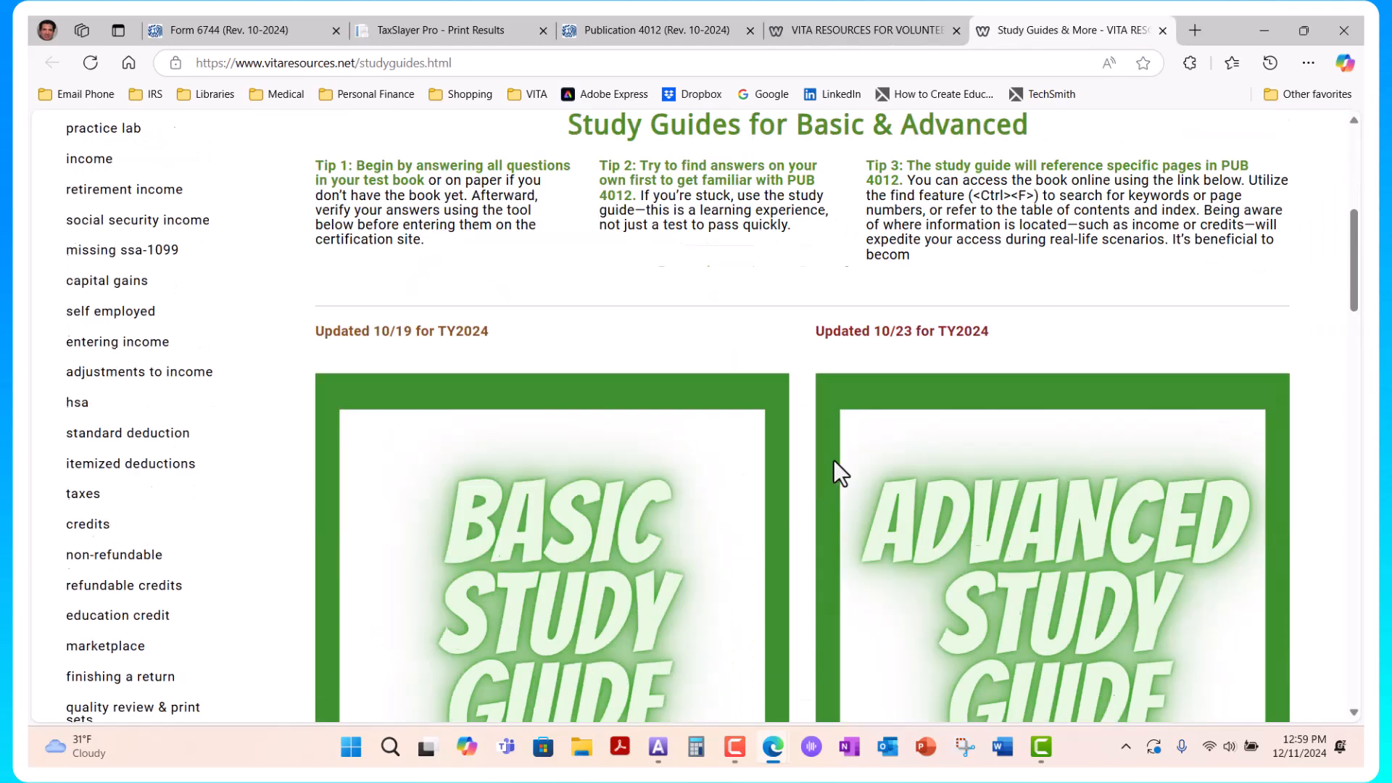
scroll(838, 477, "down", 4)
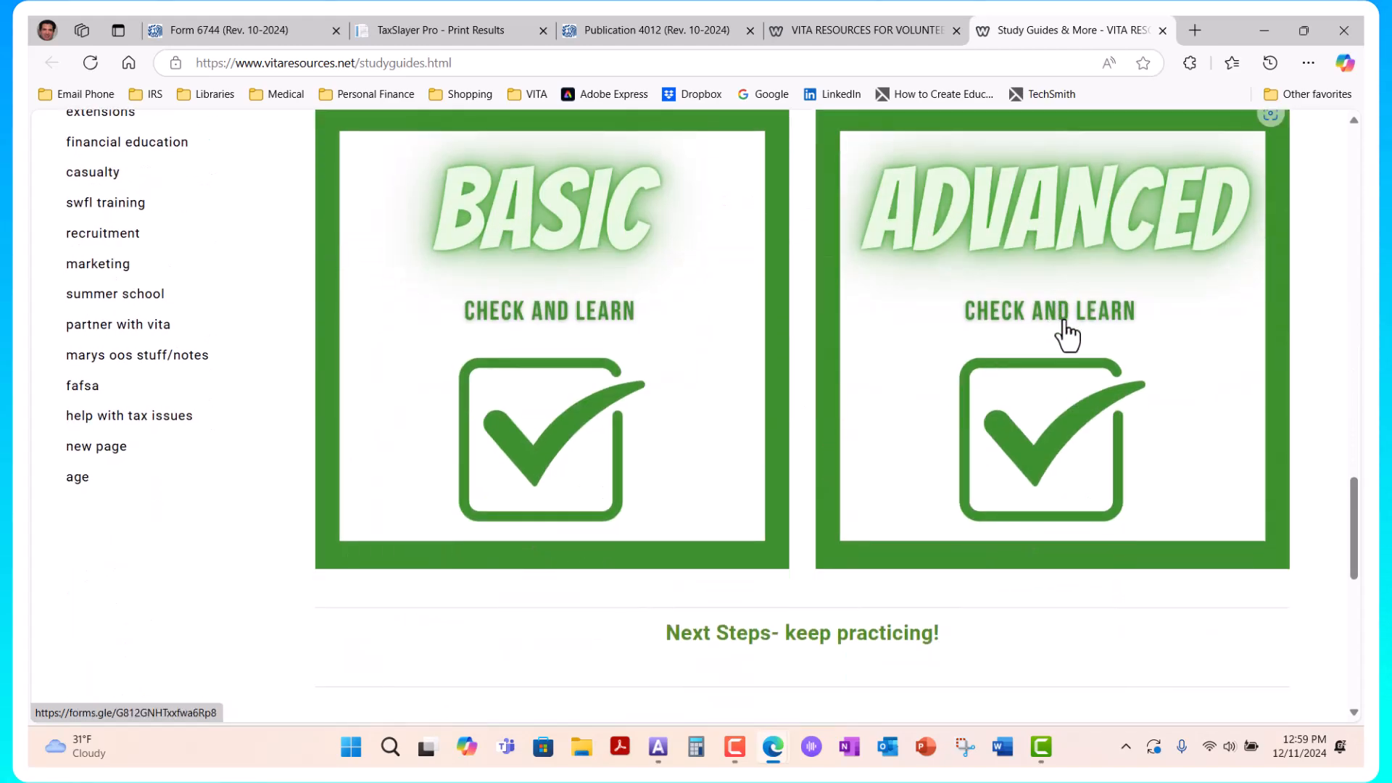
left_click(1065, 324)
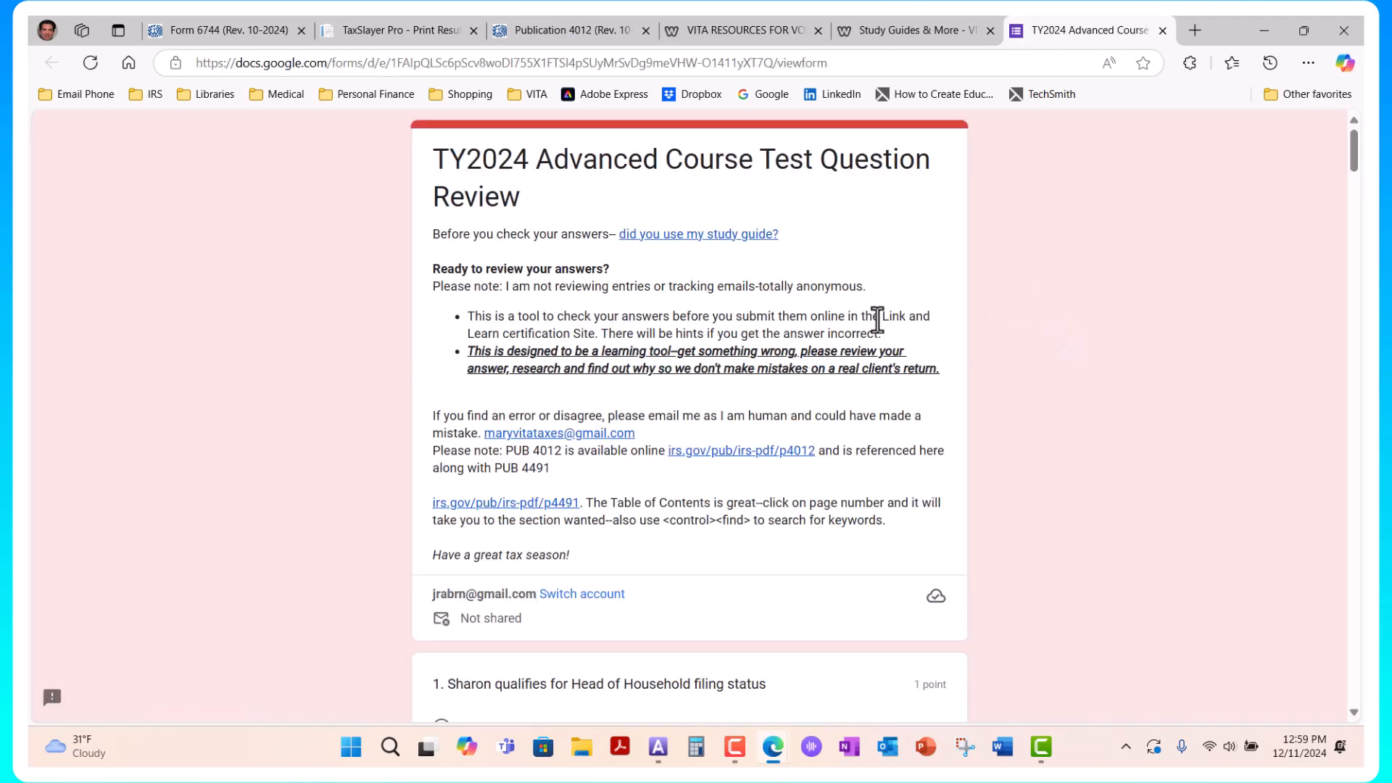
Look through the Advanced Course test review form down to the Scenario 9 questions 30 to 35
scroll(819, 359, "down", 15)
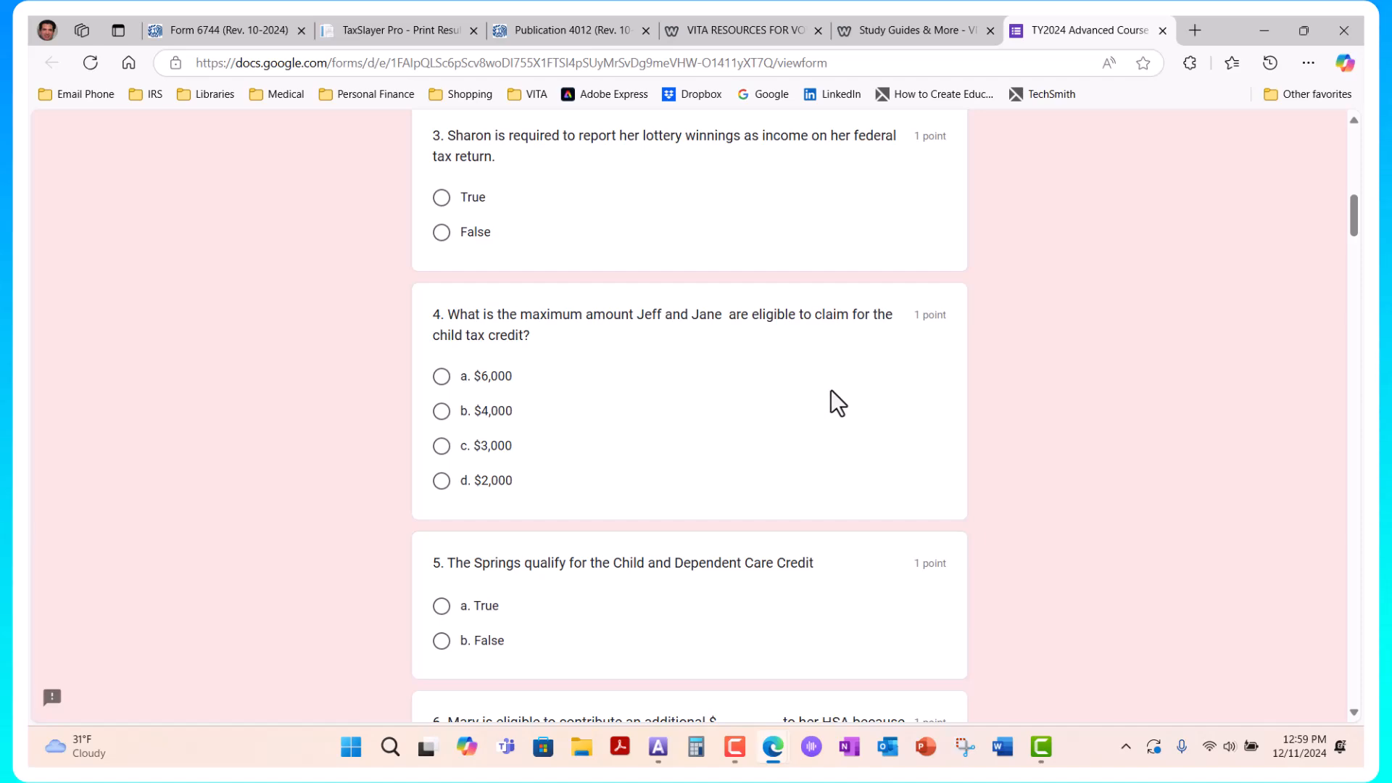
scroll(832, 388, "down", 14)
left_click_drag(1356, 292, 1363, 635)
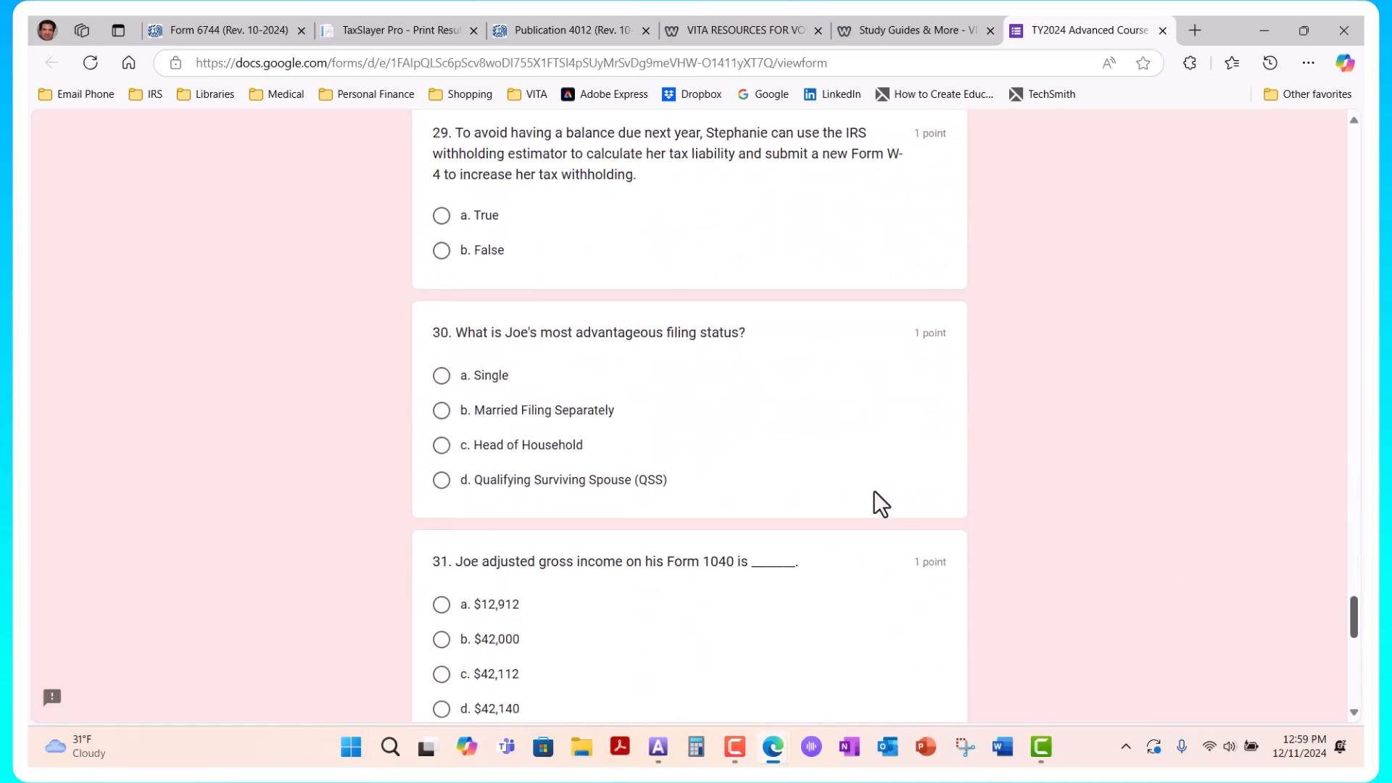
scroll(804, 447, "down", 10)
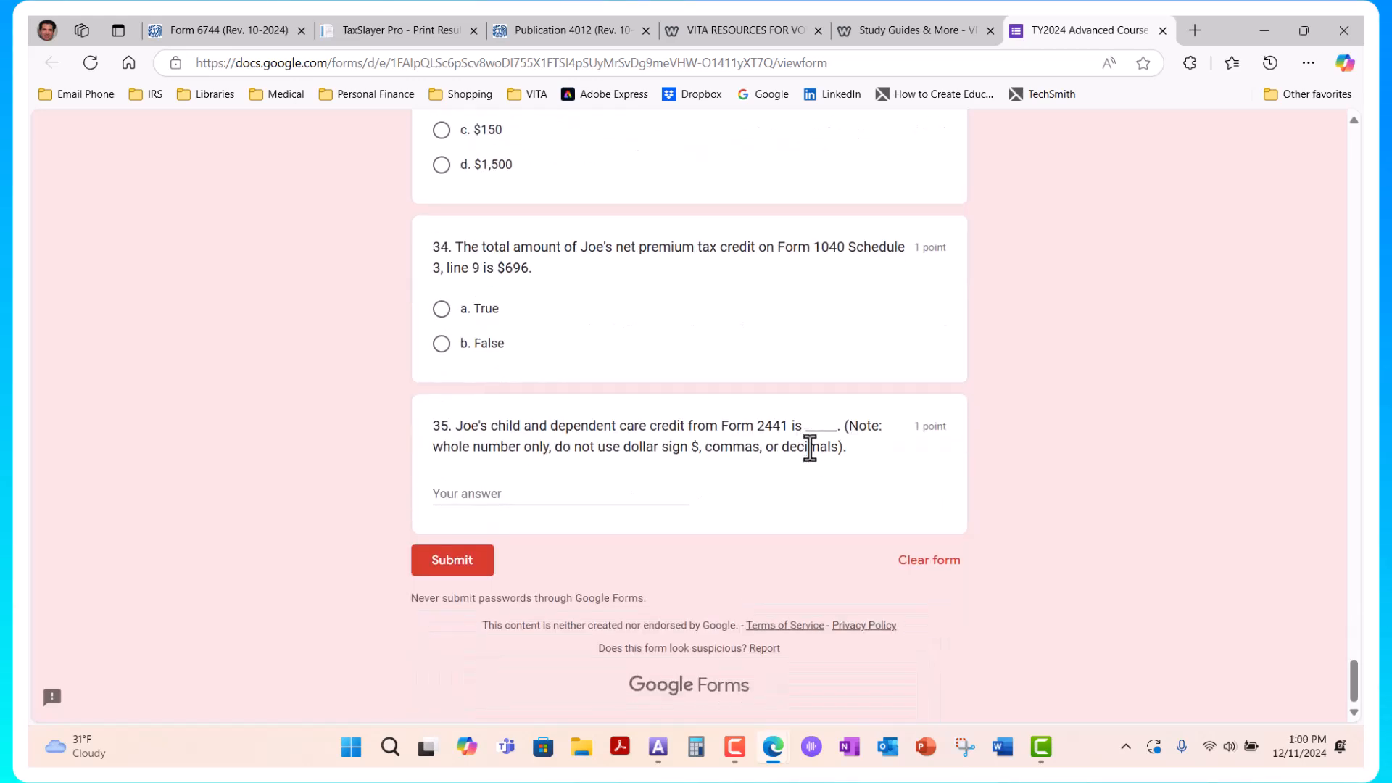
Submit the review form without answers, open its score page and read the feedback for question 1
left_click(466, 573)
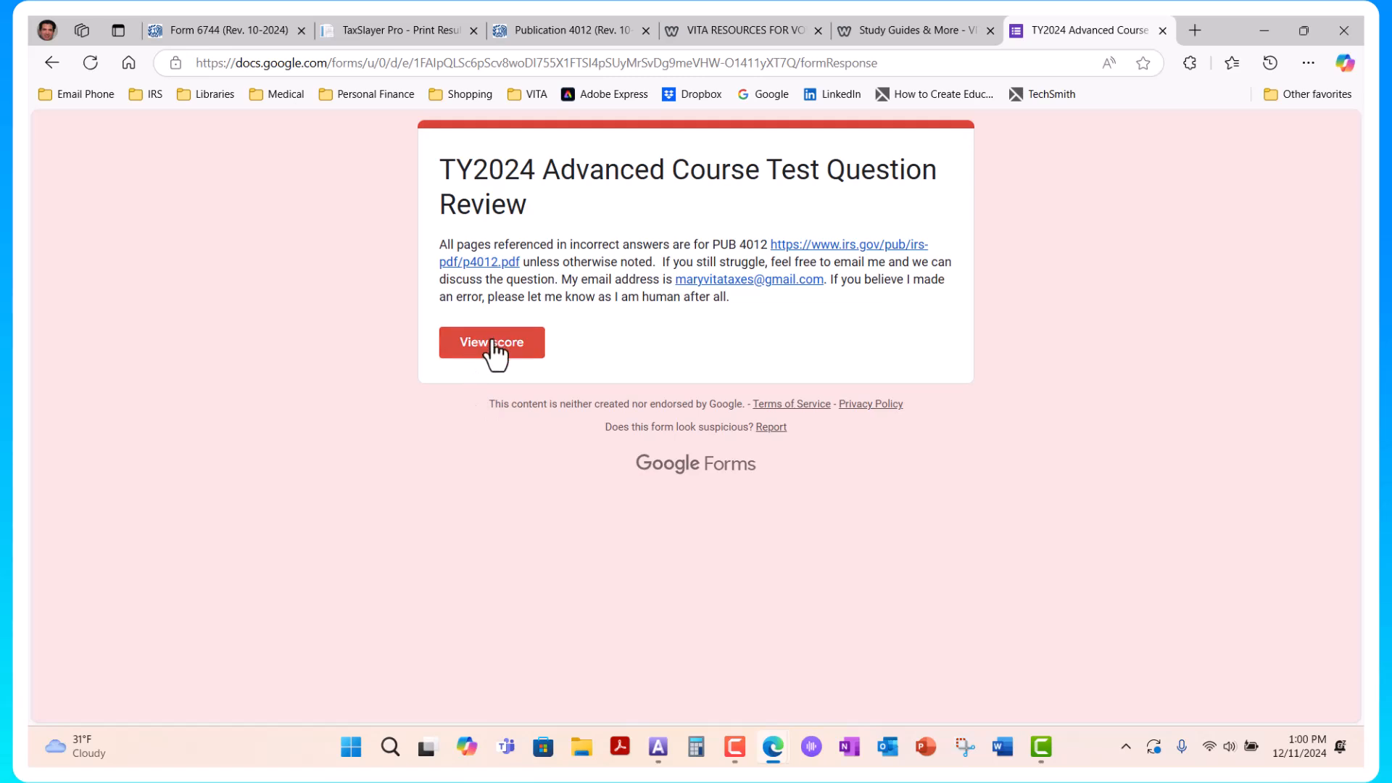
left_click(493, 347)
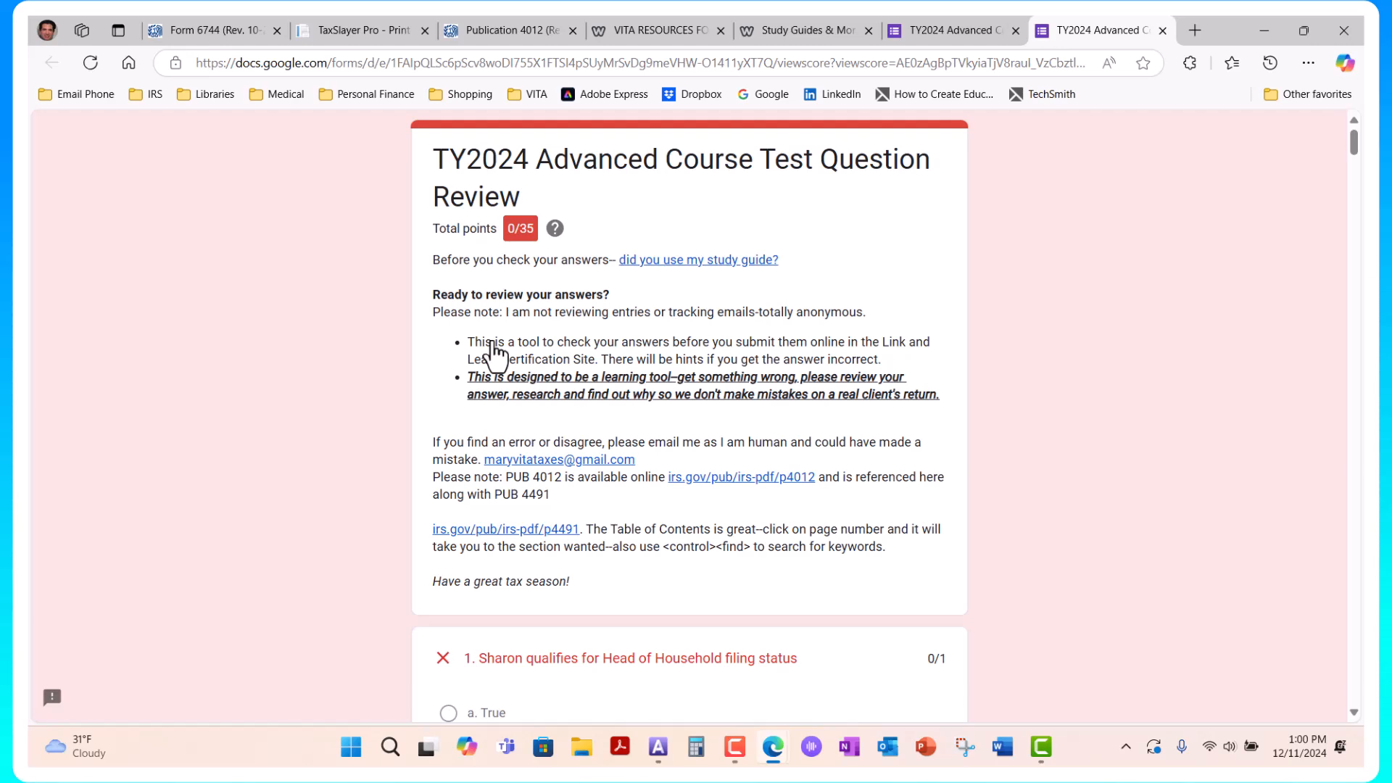
scroll(672, 435, "down", 5)
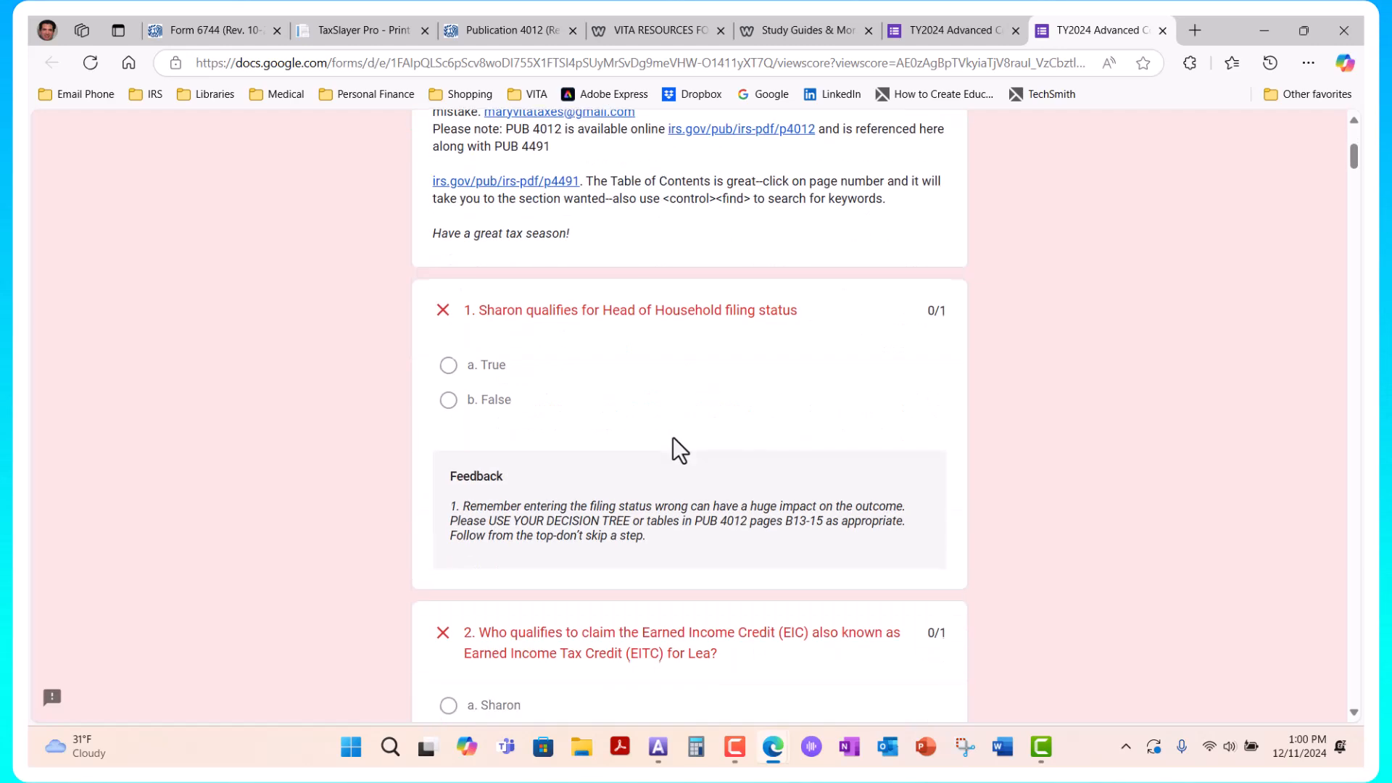